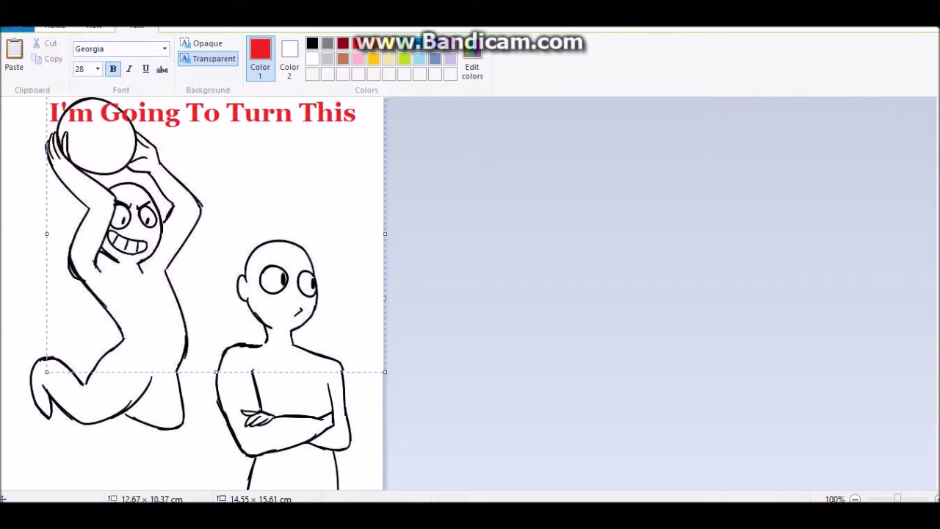
key(BackSpace)
key(BackSpace)
key(BackSpace)
text(/Ch)
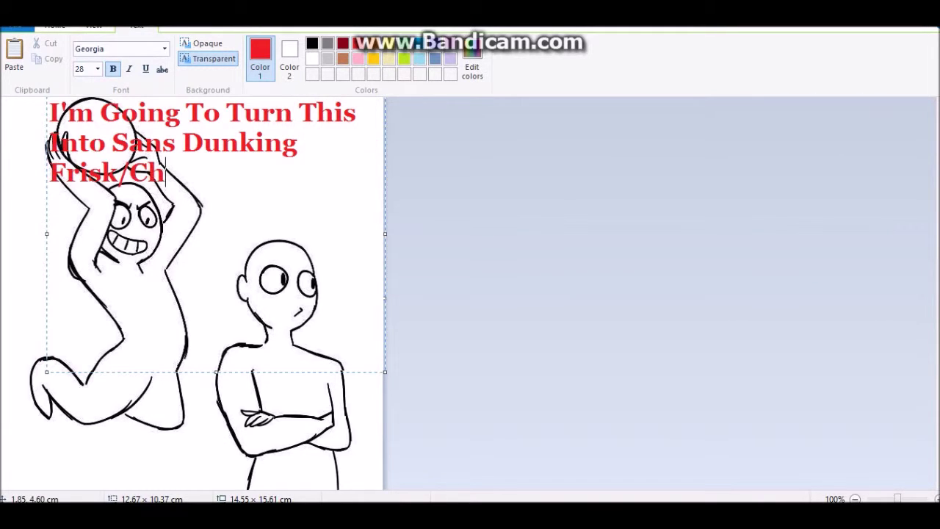
key(ctrl+z)
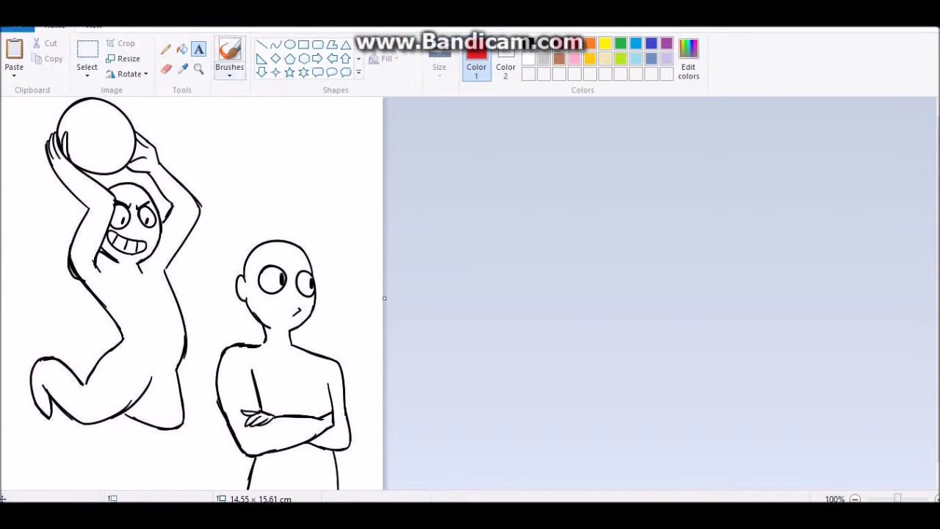
- Trace the jumping figure's head outline in red with the Curve tool, from the raised arm around to the chin
key(ctrl+Page_Up)
click(275, 44)
click(528, 44)
click(440, 63)
click(467, 146)
drag(411, 213, 441, 327)
drag(430, 242, 411, 176)
key(ctrl+z)
click(574, 43)
drag(301, 156, 385, 382)
- Outline both of the jumping figure's eyes with red curves
drag(412, 221, 455, 235)
drag(411, 360, 423, 353)
mouse_move(391, 220)
mouse_down()
mouse_move(418, 273)
mouse_move(388, 241)
mouse_move(450, 243)
mouse_up()
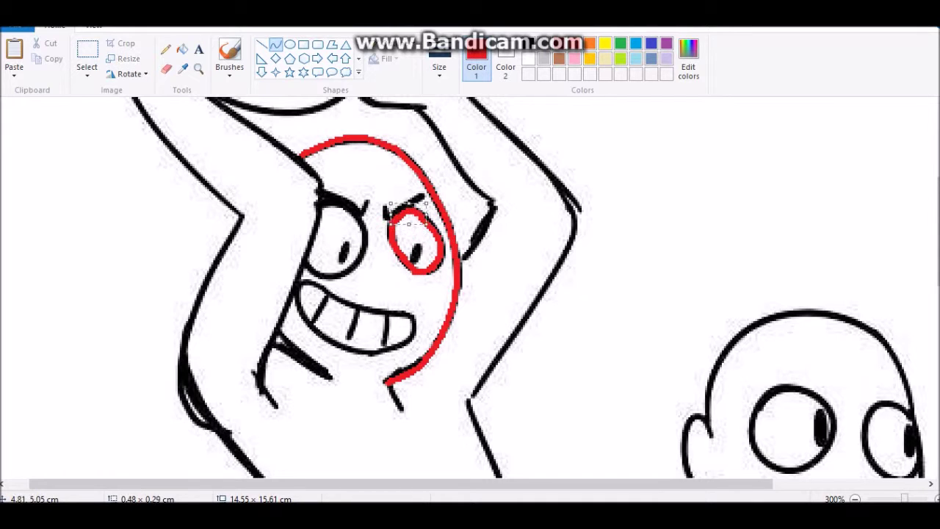
drag(362, 210, 306, 267)
drag(335, 239, 368, 241)
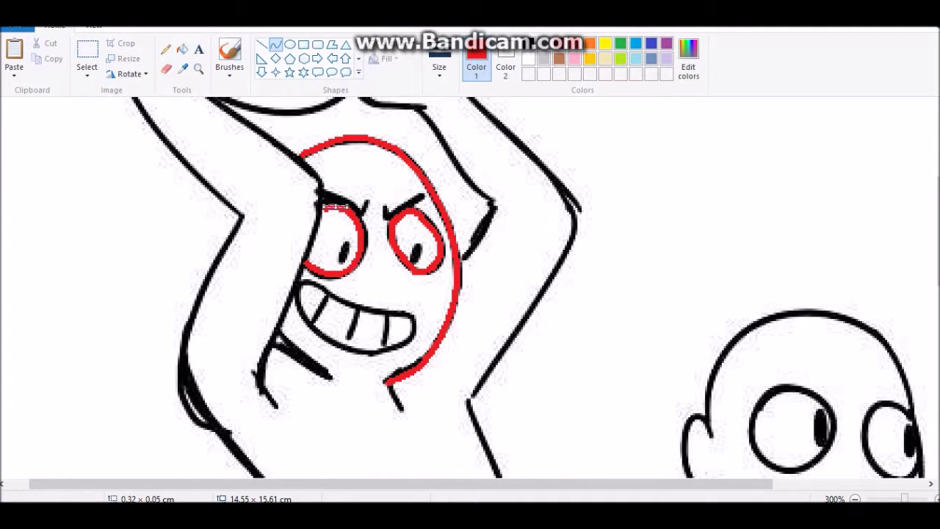
- Fill both eye sockets with red and draw a small inverted-V nose between the eyes and the mouth
drag(323, 268, 320, 232)
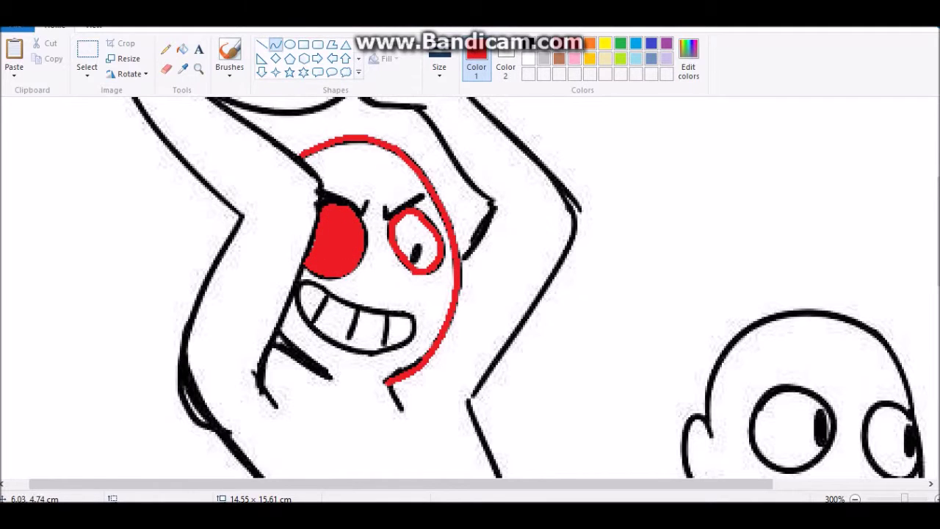
click(166, 50)
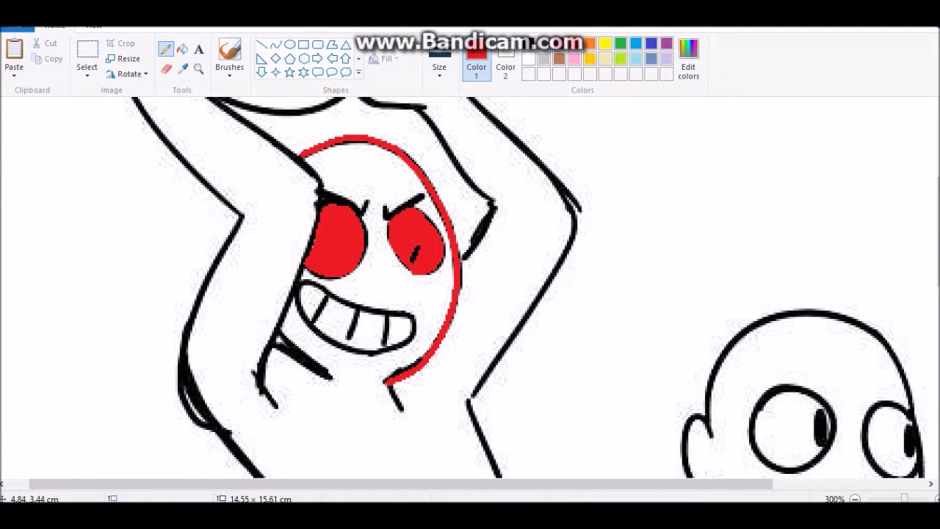
click(262, 45)
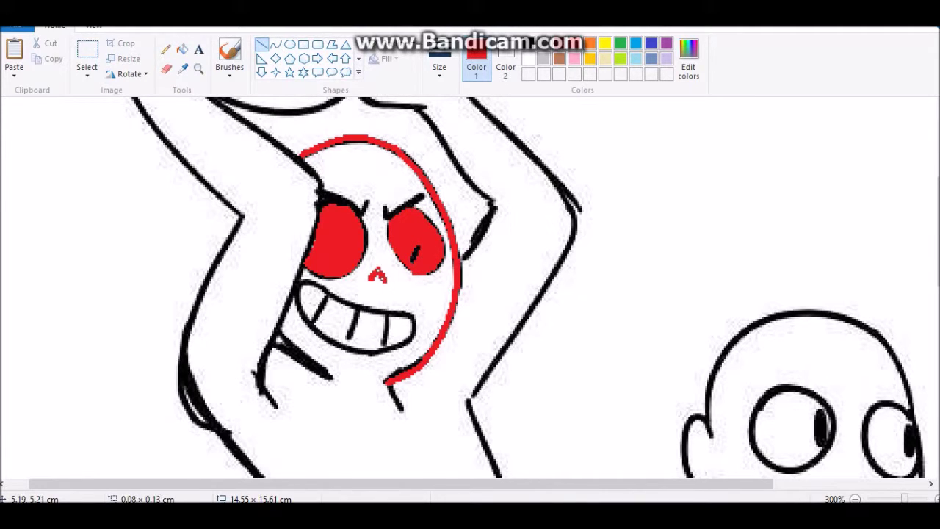
- Trace the jumping figure's grin and its tooth dividers in red with the Curve tool
click(275, 45)
drag(293, 297, 386, 351)
drag(342, 325, 312, 347)
drag(409, 338, 288, 308)
mouse_move(345, 344)
mouse_down()
mouse_move(355, 307)
mouse_move(316, 327)
mouse_up()
drag(383, 347, 384, 310)
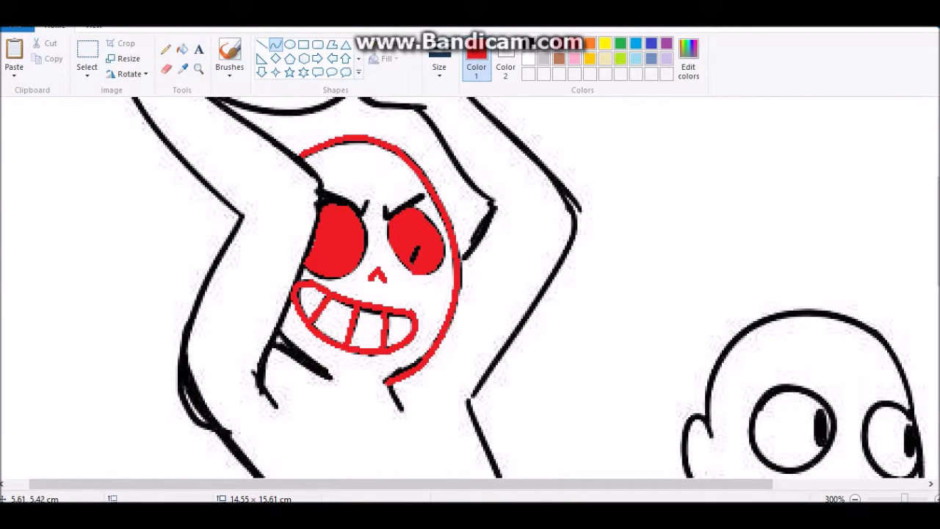
drag(319, 376, 401, 415)
drag(345, 400, 345, 444)
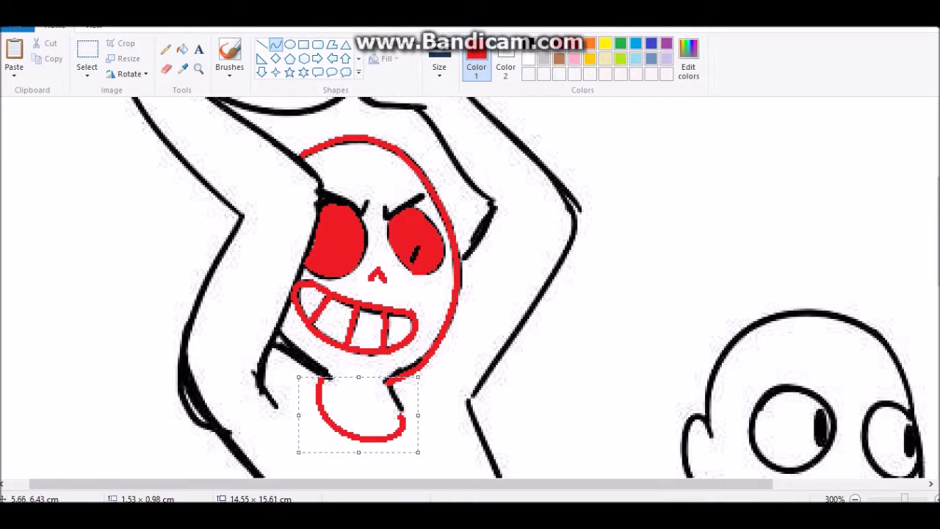
drag(396, 426, 406, 422)
key(ctrl+z)
key(ctrl+z)
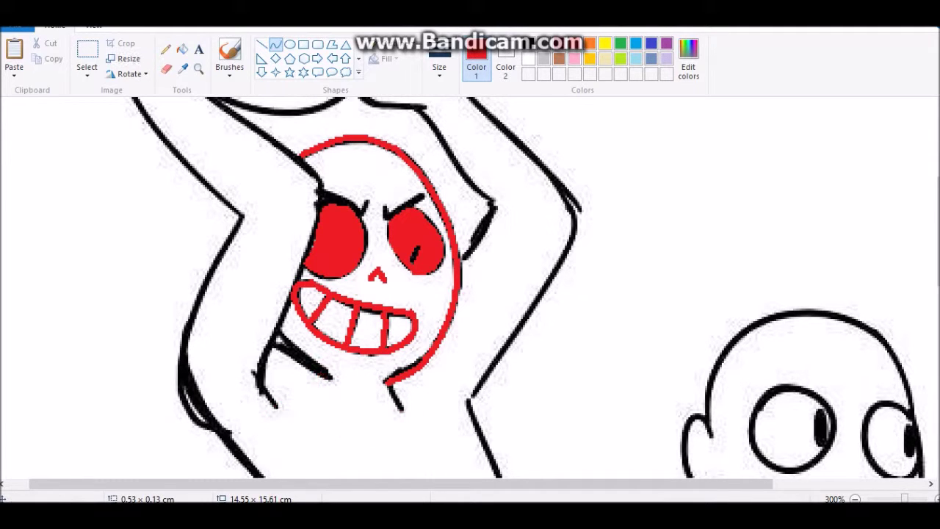
- Draw a red cuff band around each wrist of the jumping figure's raised arms
scroll(470, 286, up, 3)
drag(452, 235, 443, 226)
drag(496, 245, 447, 274)
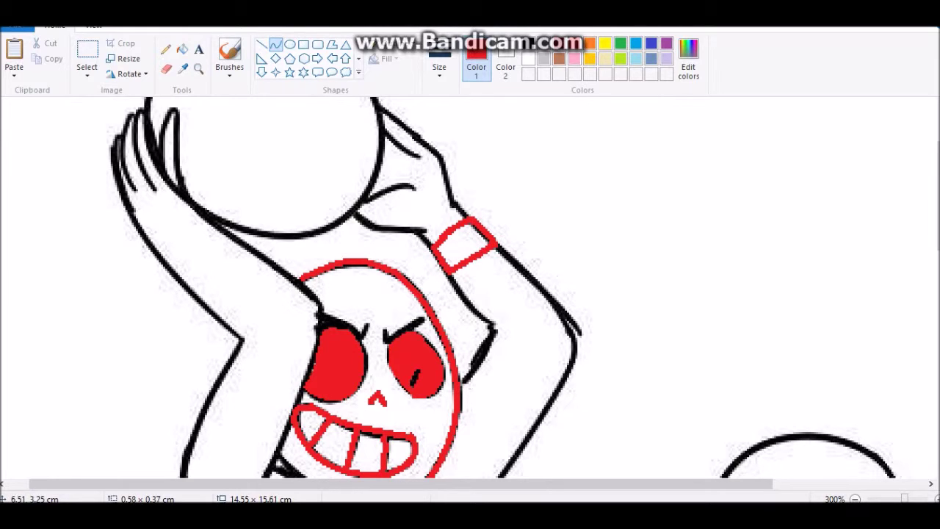
drag(170, 221, 166, 215)
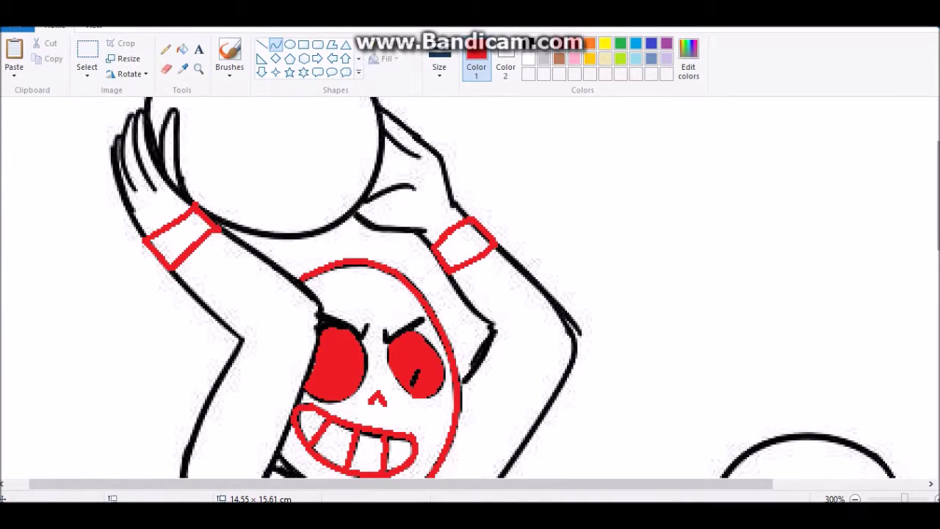
key(ctrl+Page_Down)
key(ctrl+Page_Down)
drag(230, 98, 4, 244)
text(Weird A)
key(BackSpace)
text(Hand ->)
key(ctrl+a)
click(97, 68)
click(81, 87)
scroll(191, 294, up, 1)
key(ctrl+a)
key(Escape)
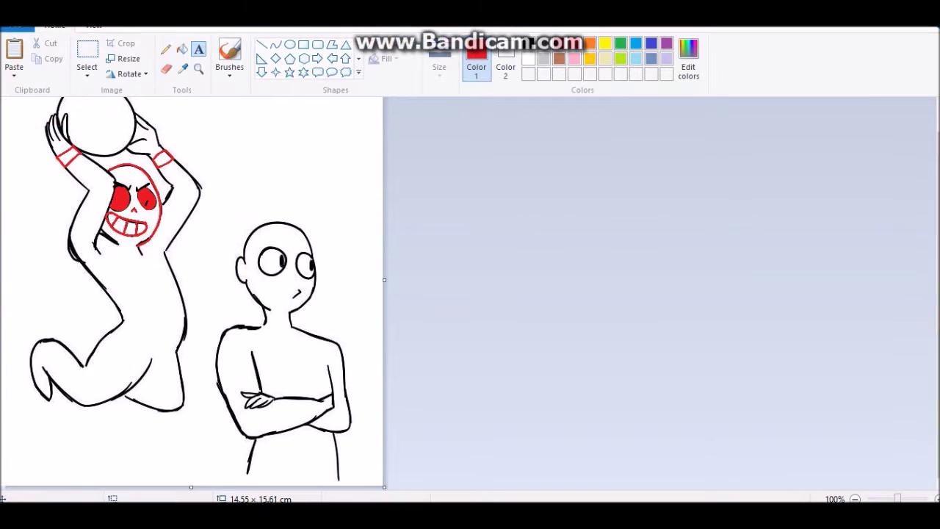
- Trace the left forearm below its cuff and both edges of the right arm with red curves
scroll(111, 220, up, 2)
click(276, 45)
drag(157, 214, 230, 287)
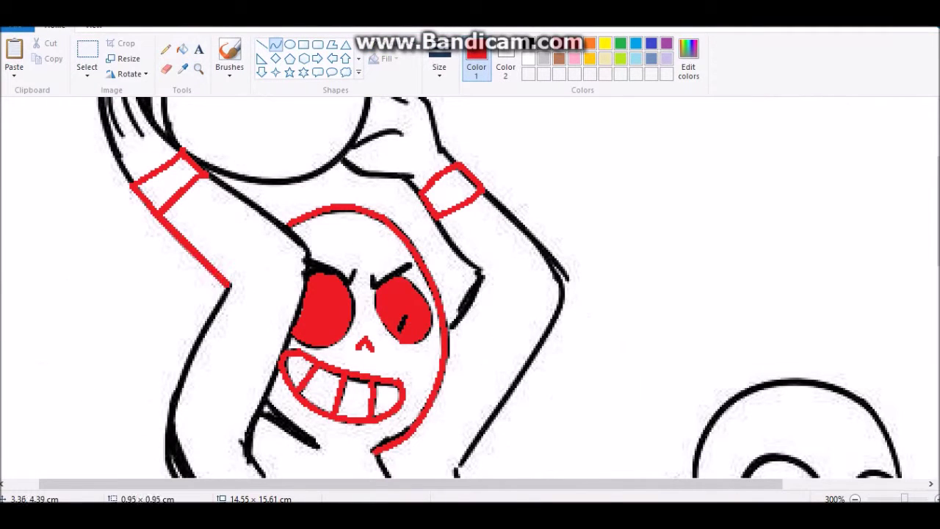
mouse_move(338, 159)
mouse_down()
mouse_move(415, 179)
mouse_move(485, 280)
mouse_move(445, 336)
mouse_up()
drag(484, 188, 564, 316)
scroll(470, 286, down, 5)
drag(560, 135, 456, 294)
- Trace the jumping figure's jaw line and the inner edge of the left arm in red
drag(266, 222, 317, 264)
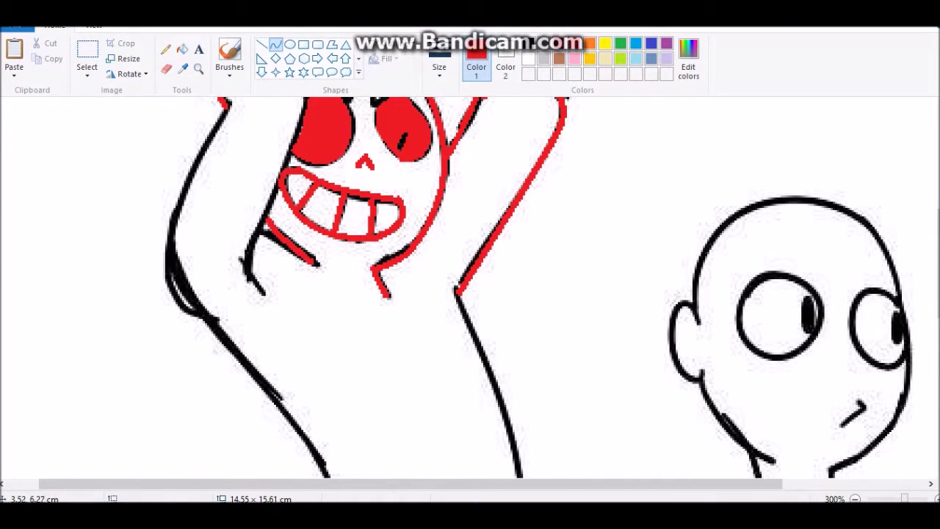
drag(261, 295, 299, 121)
drag(279, 209, 253, 221)
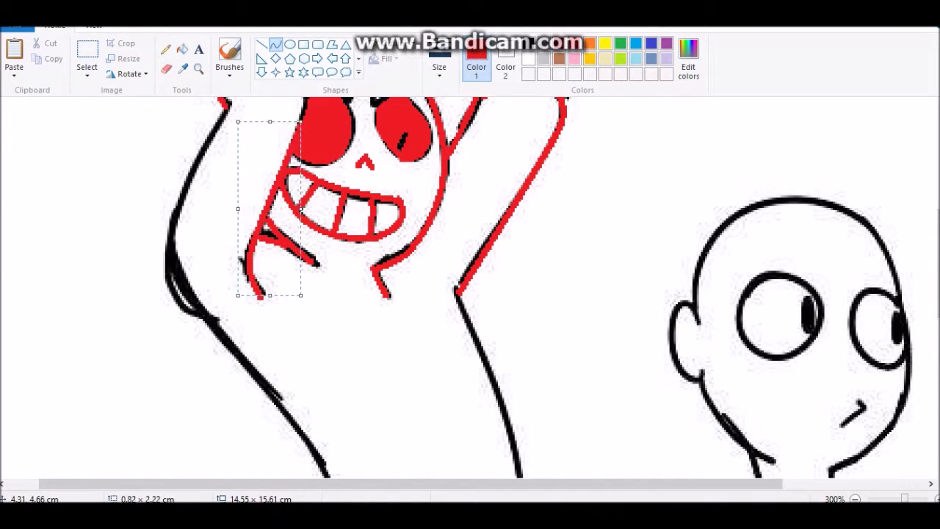
- Trace the outer edge of the left upper arm and the torso side below it in red
drag(177, 209, 298, 426)
drag(220, 316, 184, 294)
drag(176, 235, 171, 250)
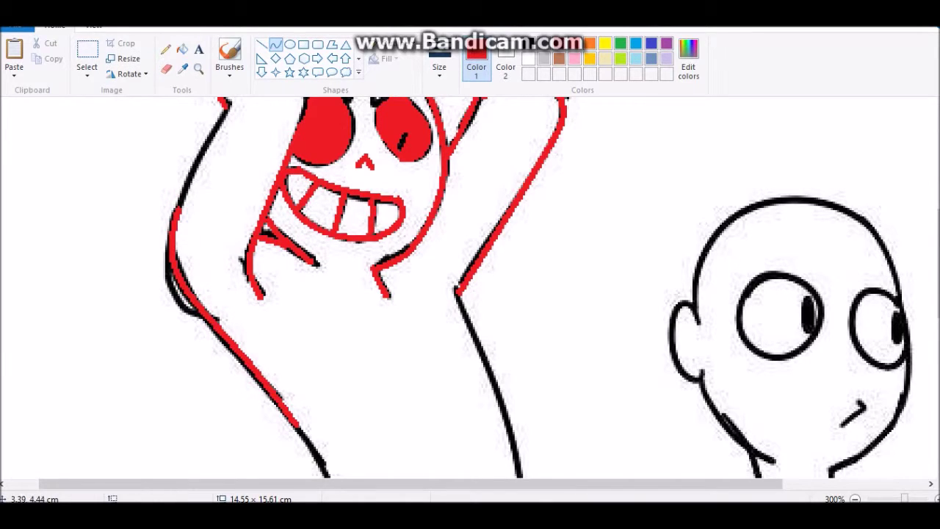
drag(176, 209, 228, 103)
scroll(470, 287, down, 5)
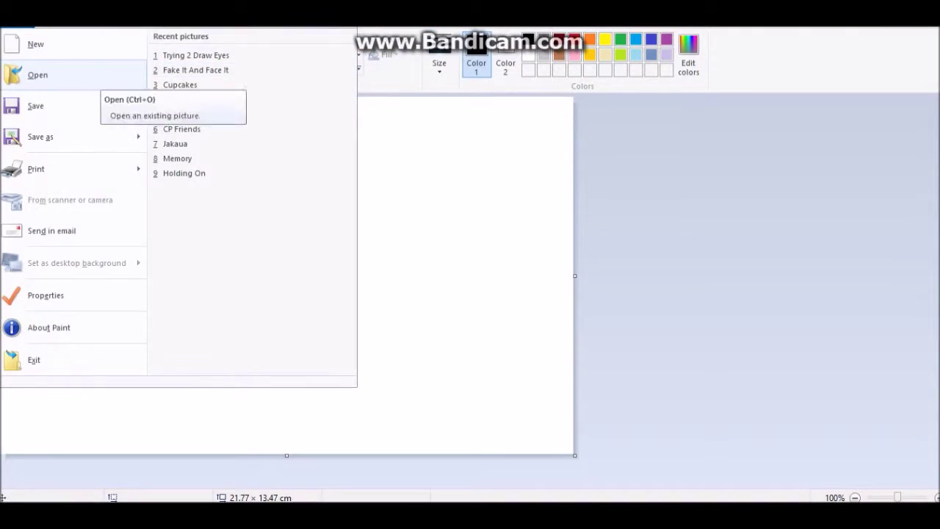
- Open the partly traced sketch from the Undertale Vid pictures folder
click(33, 75)
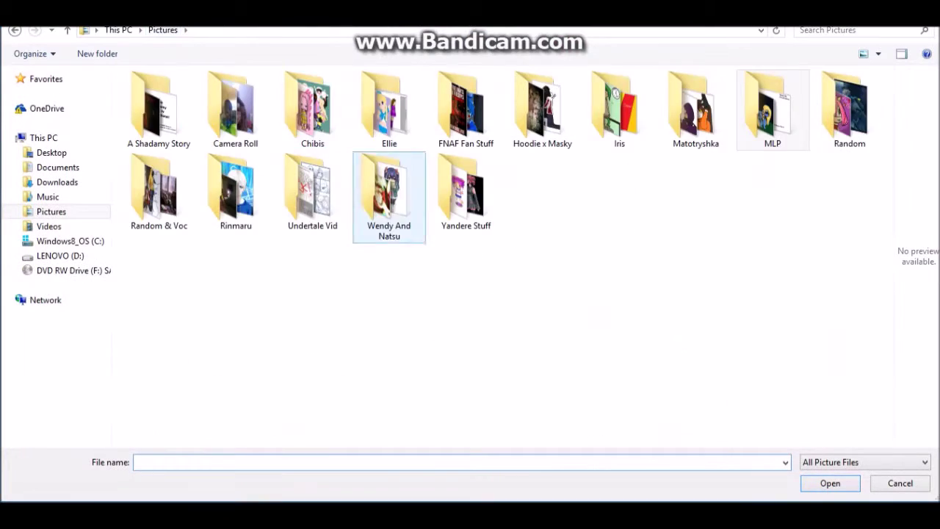
double_click(312, 191)
scroll(510, 257, down, 10)
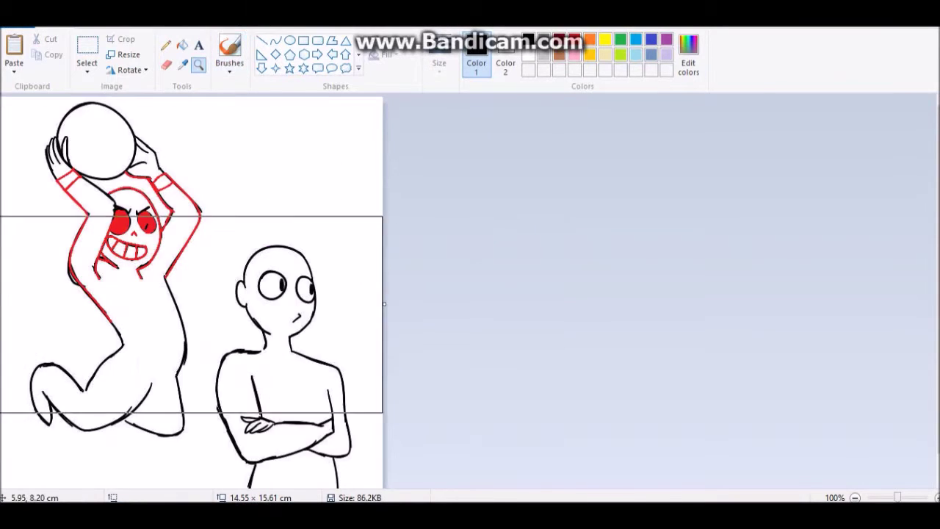
- Trace the lower back, the top of the bent leg and the underside of the thigh with red curves
click(166, 327)
mouse_move(304, 216)
mouse_down()
mouse_move(338, 285)
mouse_move(221, 425)
mouse_move(84, 348)
mouse_up()
click(439, 63)
key(Escape)
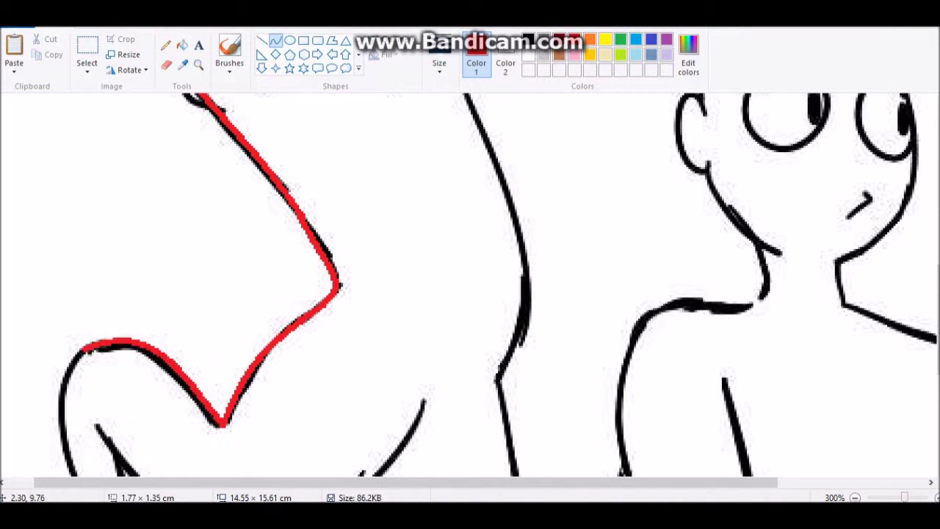
scroll(470, 286, down, 5)
drag(419, 184, 273, 314)
drag(220, 204, 272, 315)
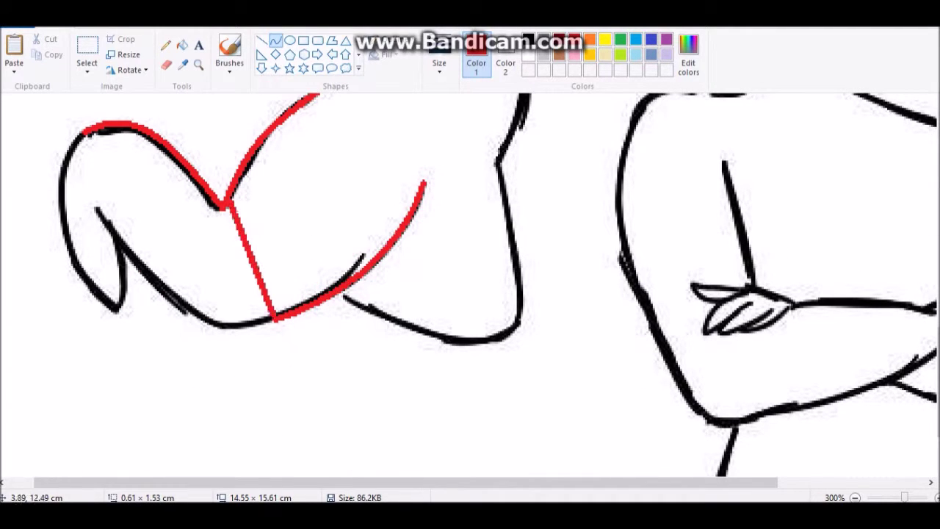
key(ctrl+z)
key(ctrl+z)
key(ctrl+z)
key(ctrl+y)
key(ctrl+y)
- Trace the bent leg's underside, its pointed end and its outer curve up to the knee in red
mouse_move(272, 321)
mouse_down()
mouse_move(142, 284)
mouse_move(96, 211)
mouse_up()
drag(111, 243, 116, 309)
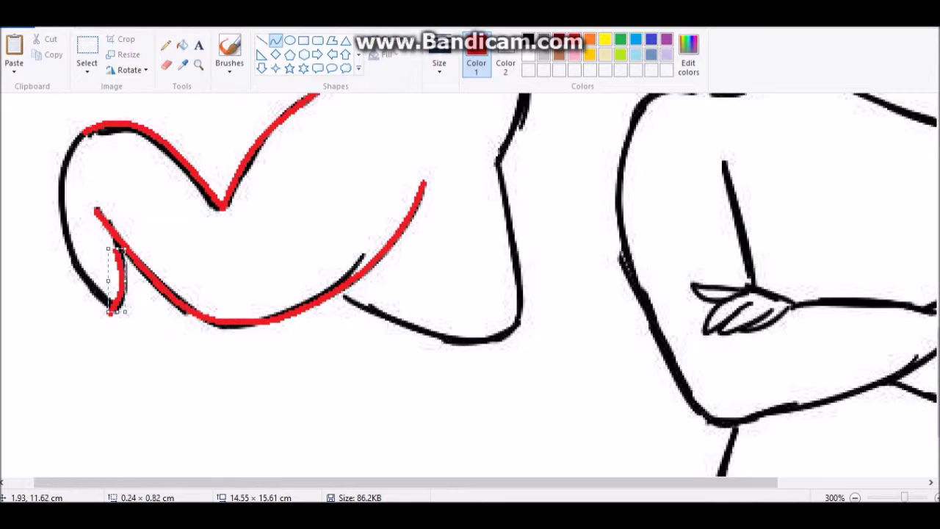
drag(121, 275, 124, 275)
drag(116, 308, 87, 132)
drag(82, 191, 61, 191)
drag(96, 279, 80, 282)
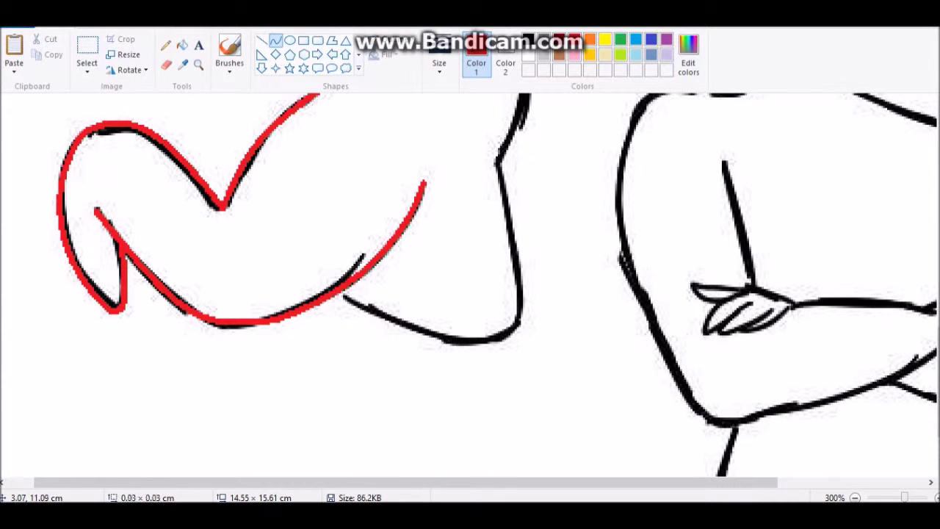
- Trace the lower contour of the jumping figure's other leg in red, rounding the corner at the knee
drag(345, 295, 520, 268)
drag(434, 282, 433, 353)
drag(515, 308, 523, 294)
- Trace the right side of the jumping figure in red, from the second leg up past the hip along the torso
scroll(526, 290, up, 3)
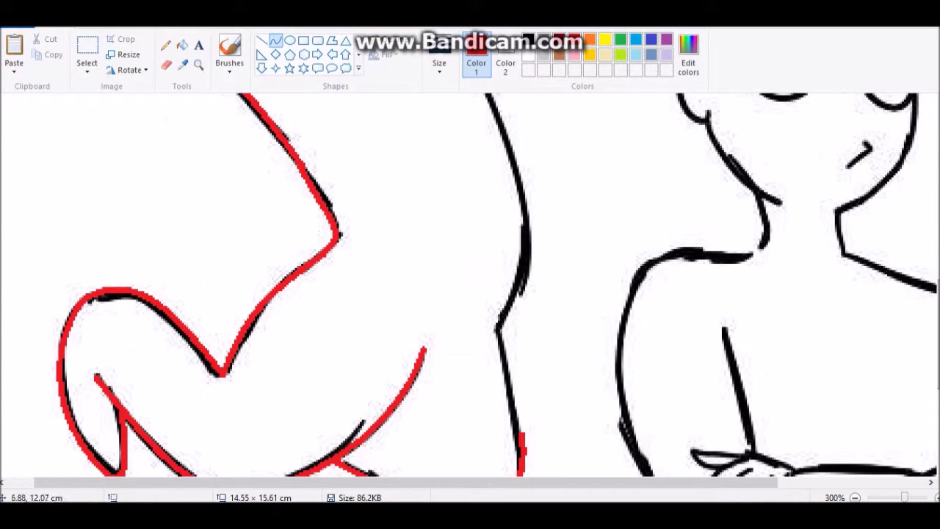
mouse_move(517, 439)
mouse_down()
mouse_move(498, 327)
mouse_move(491, 96)
mouse_up()
drag(514, 213, 530, 243)
drag(514, 294, 523, 294)
scroll(470, 294, up, 5)
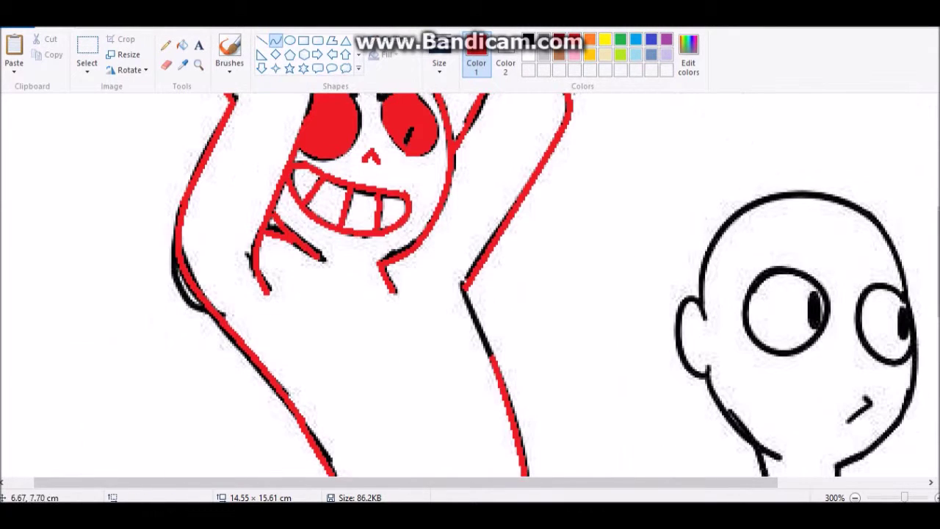
scroll(472, 294, up, 3)
- Outline the shorts leg over the bent thigh with blue curves and remove the red line it replaces
scroll(470, 286, down, 8)
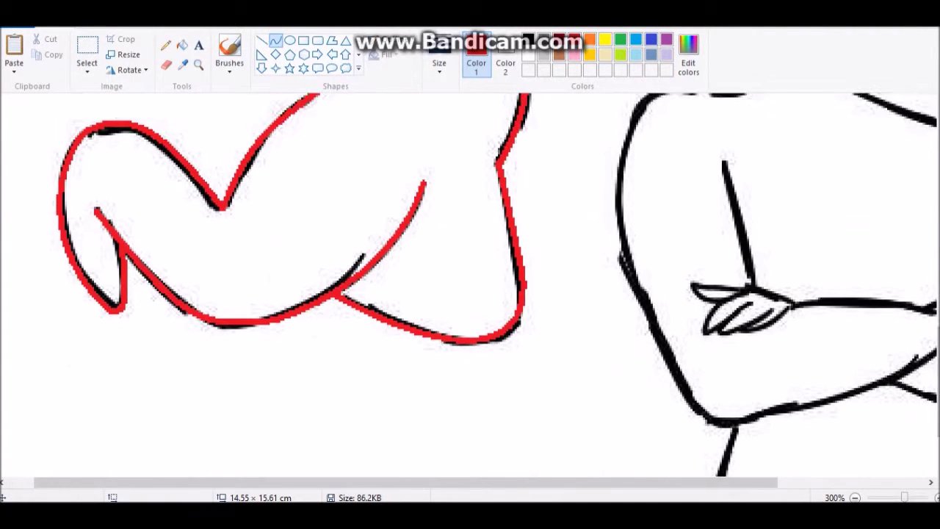
mouse_move(213, 177)
mouse_down()
mouse_move(294, 99)
mouse_move(334, 290)
mouse_move(433, 190)
mouse_up()
drag(382, 236, 395, 243)
drag(334, 290, 368, 338)
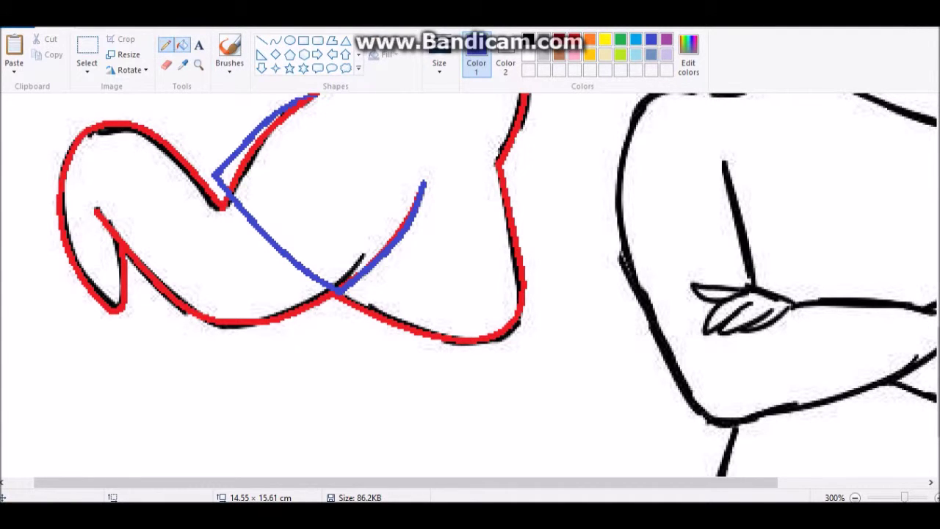
key(ctrl+z)
click(166, 44)
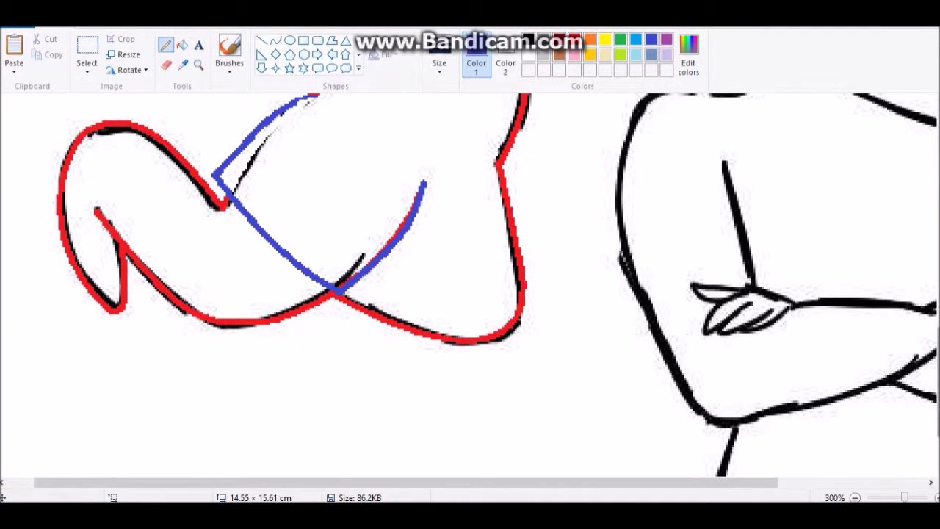
- Switch to the Music folder in File Explorer, play the Creepy Music Box track, and return to the drawing
scroll(470, 286, up, 5)
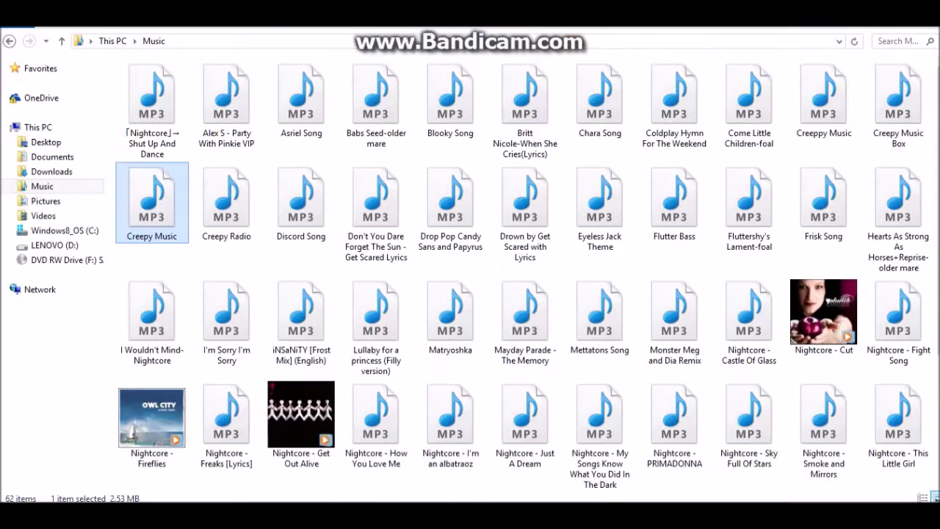
double_click(898, 107)
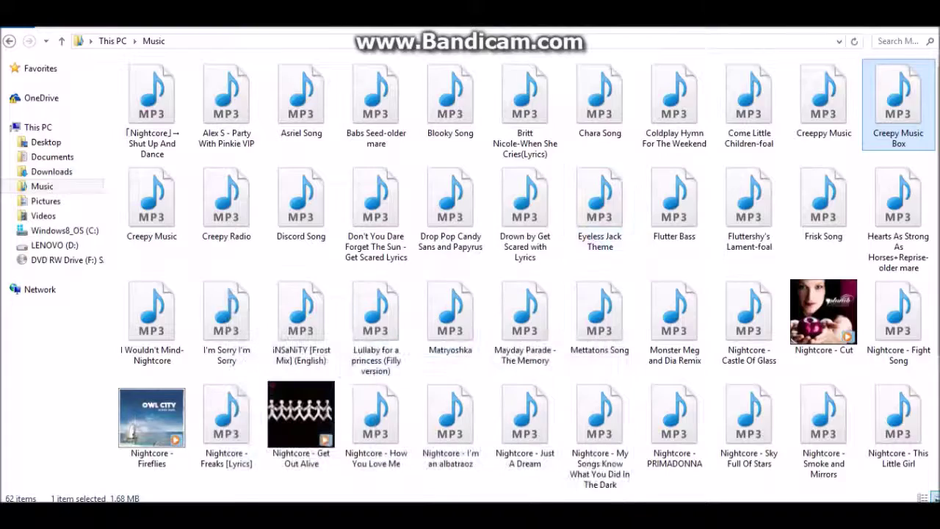
key(alt+Tab)
- Draw a blue waistline curve across the jumping figure from the lower back to the opposite hip
click(275, 40)
drag(319, 272, 520, 382)
drag(419, 327, 421, 344)
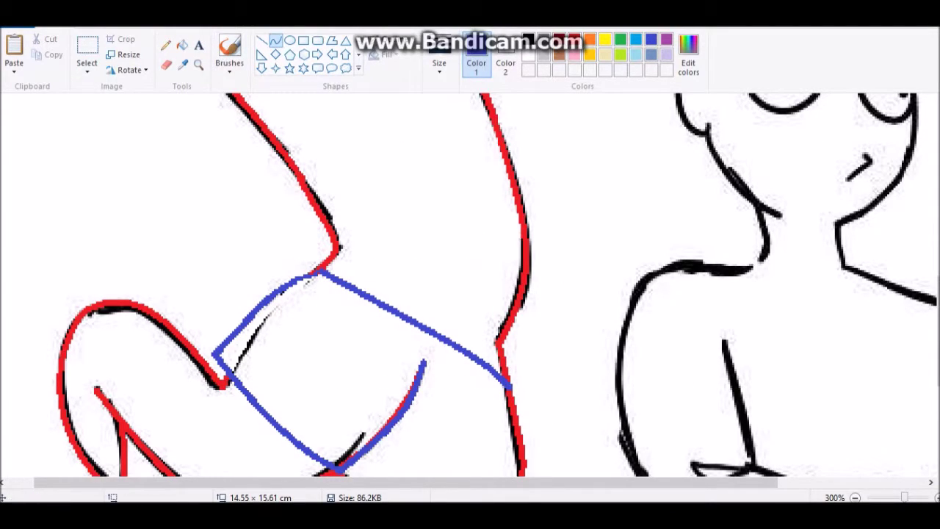
- Paste a picture from the Undertale Vid folder into the drawing and reposition it
click(855, 497)
click(14, 70)
click(43, 102)
scroll(507, 257, down, 5)
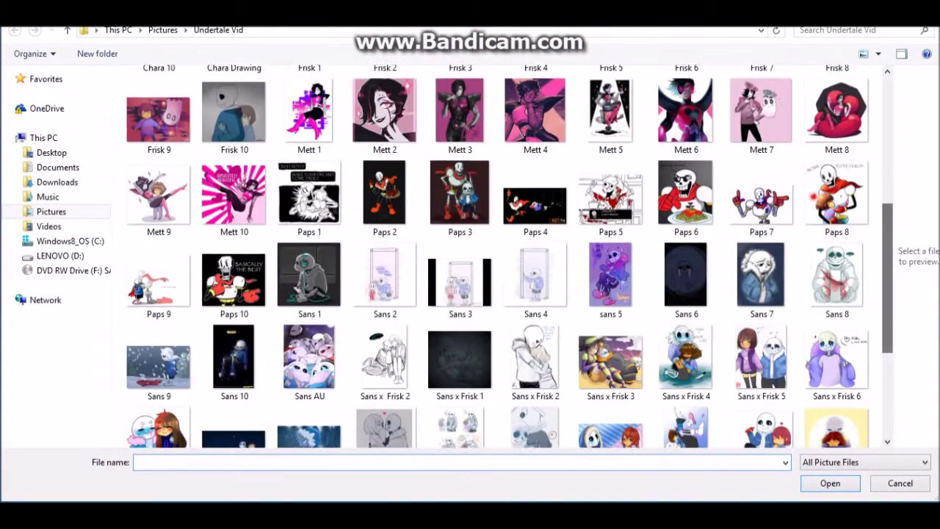
scroll(507, 257, down, 1)
double_click(234, 283)
drag(371, 95, 122, 384)
drag(59, 441, 244, 150)
drag(248, 342, 279, 220)
- Draw the jacket's outer edges with blue curves along both sides of the jumping figure's torso
click(198, 65)
click(221, 184)
click(440, 187)
click(166, 44)
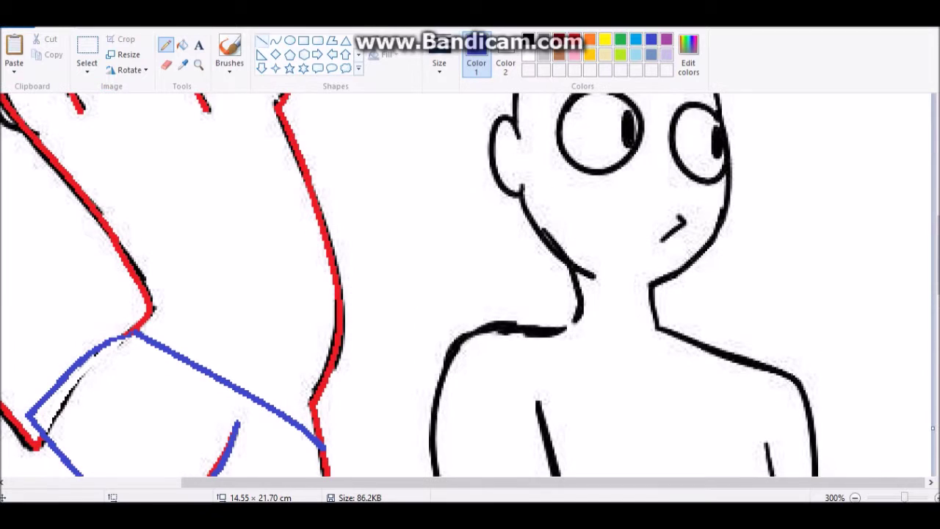
click(275, 40)
mouse_move(132, 326)
mouse_down()
mouse_move(115, 261)
mouse_move(63, 207)
mouse_up()
drag(103, 272, 110, 279)
drag(324, 440, 327, 188)
drag(327, 309, 367, 309)
- Draw the jacket's inner opening edges in blue and join them with a line above the waistline
drag(164, 327, 198, 206)
drag(180, 266, 193, 290)
drag(307, 393, 334, 275)
drag(163, 326, 307, 393)
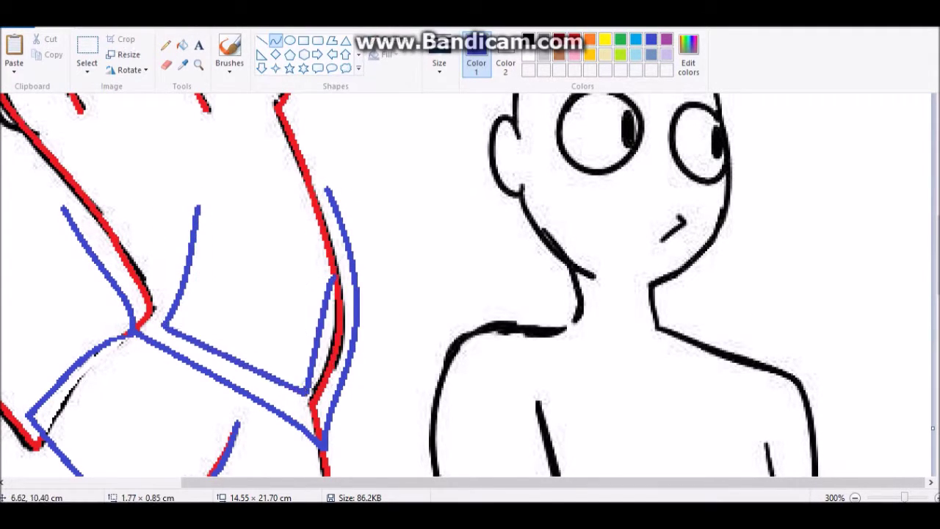
drag(199, 206, 334, 275)
drag(266, 241, 250, 214)
key(ctrl+z)
key(ctrl+z)
key(ctrl+z)
key(ctrl+z)
- Draw a closed four-sided blue pocket outline on the jacket just above the waistline
mouse_move(171, 323)
mouse_down()
mouse_move(276, 376)
mouse_move(296, 373)
mouse_move(170, 219)
mouse_up()
drag(296, 373, 338, 292)
mouse_move(319, 331)
mouse_down()
mouse_move(422, 221)
mouse_move(323, 327)
mouse_up()
drag(170, 219, 335, 291)
scroll(470, 287, down, 3)
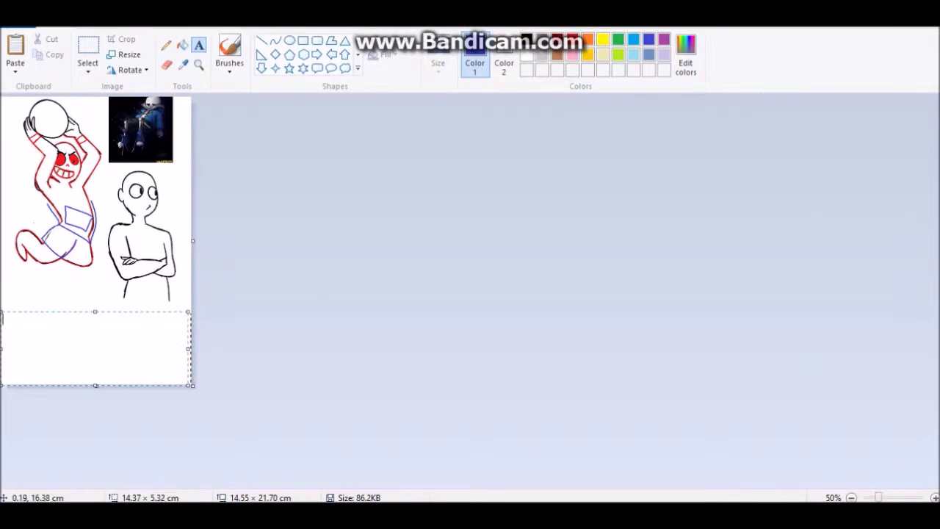
text(I t)
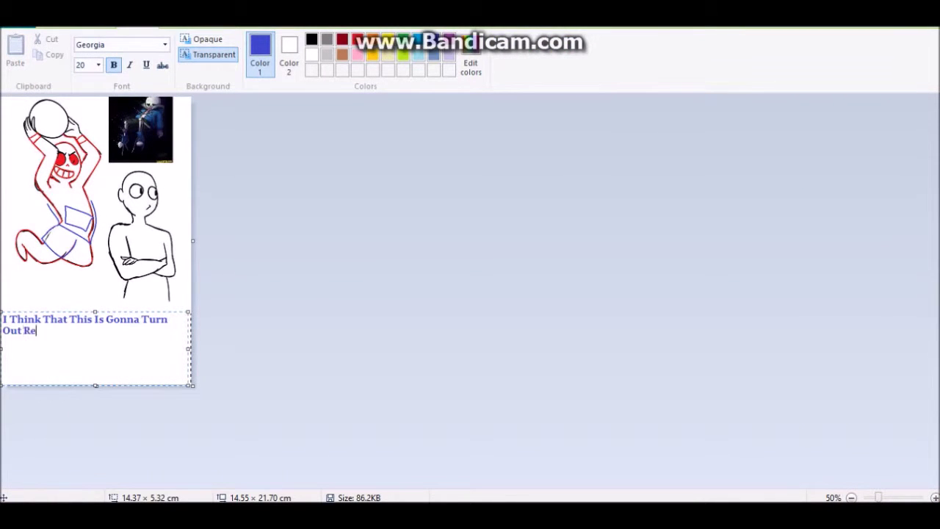
key(ctrl+z)
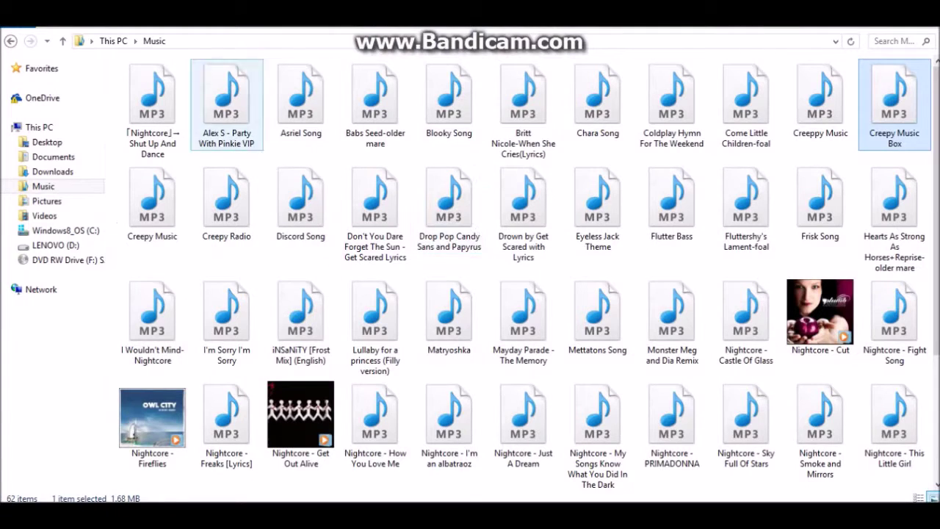
- Switch to the Music folder and choose Psycho Love Song
scroll(529, 273, down, 1)
scroll(528, 272, down, 2)
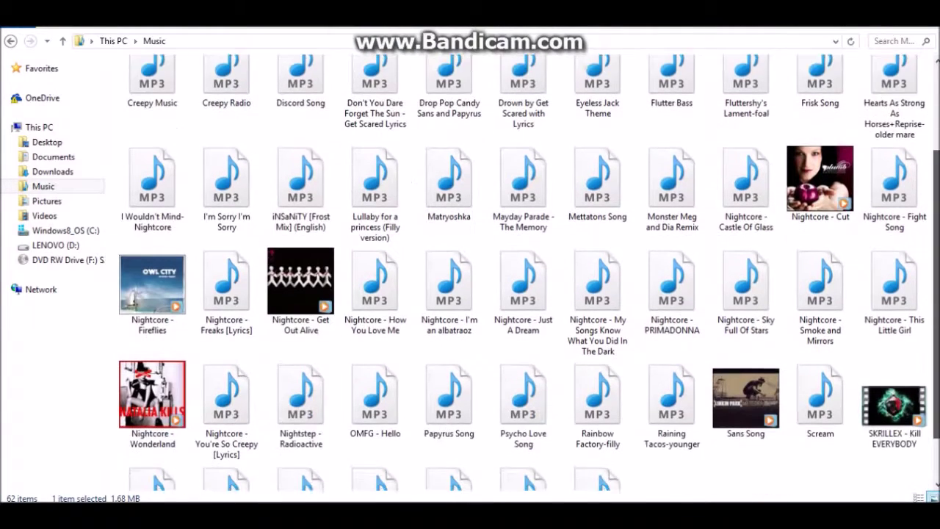
click(523, 388)
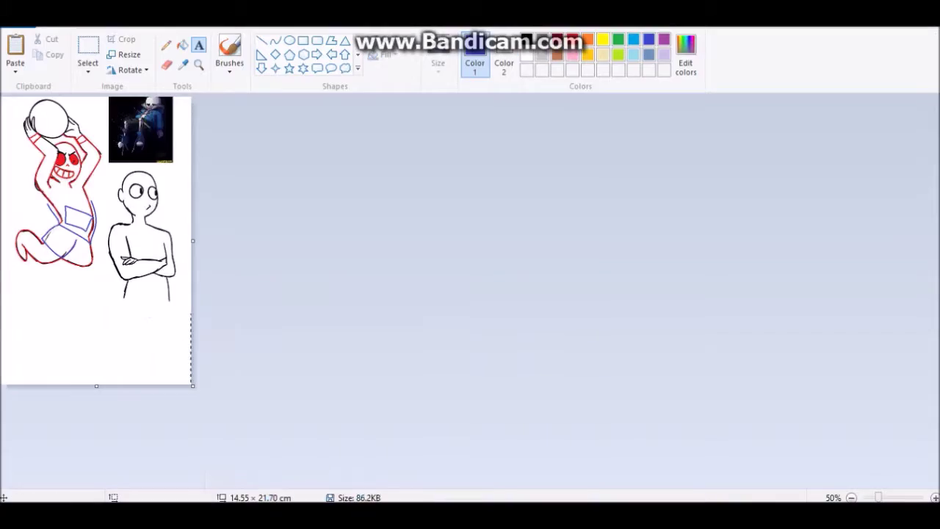
- Return to the drawing, undo the canvas extension and draw a wavy blue collar below the jumping figure's neck
key(ctrl+z)
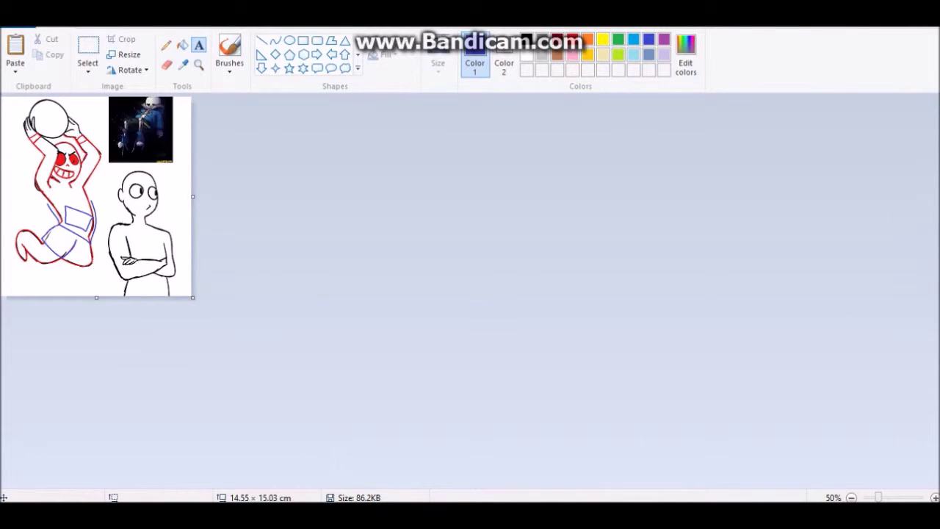
click(199, 65)
click(191, 233)
click(191, 234)
click(275, 41)
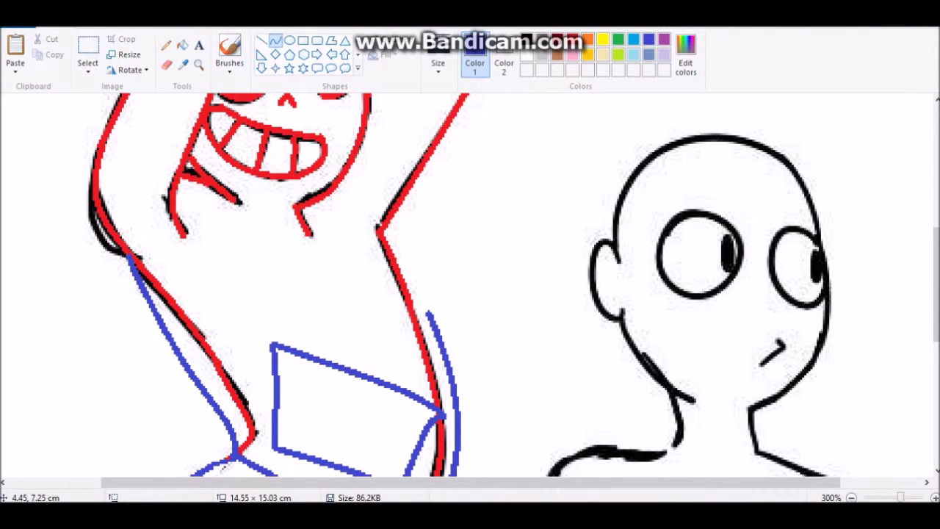
drag(231, 210, 310, 231)
drag(286, 242, 316, 269)
drag(310, 231, 334, 224)
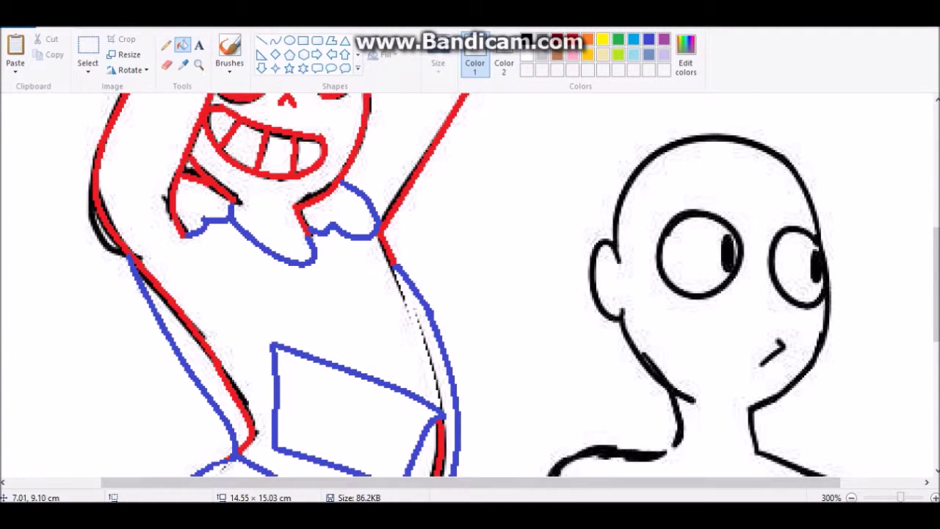
- Fill the leftover red torso line inside the jacket's blue edge with white
scroll(271, 292, down, 4)
key(ctrl+z)
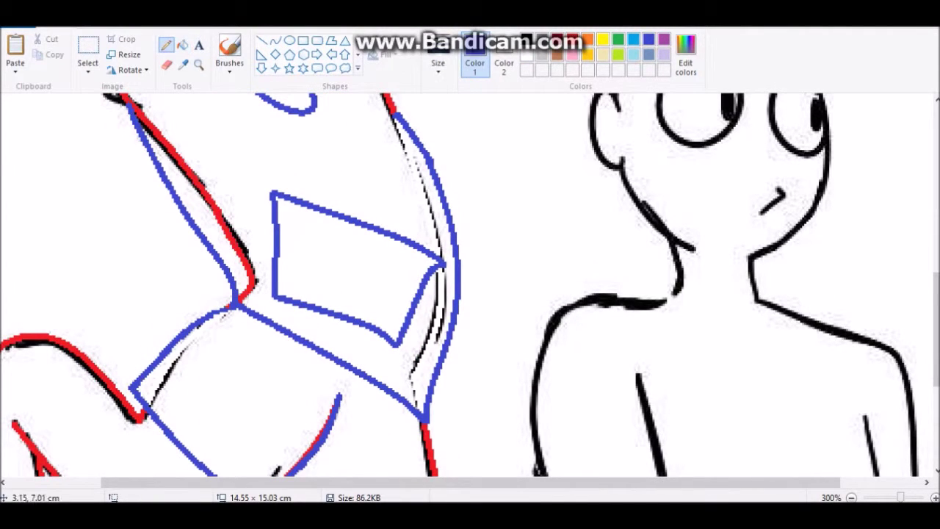
click(182, 46)
click(527, 55)
click(219, 221)
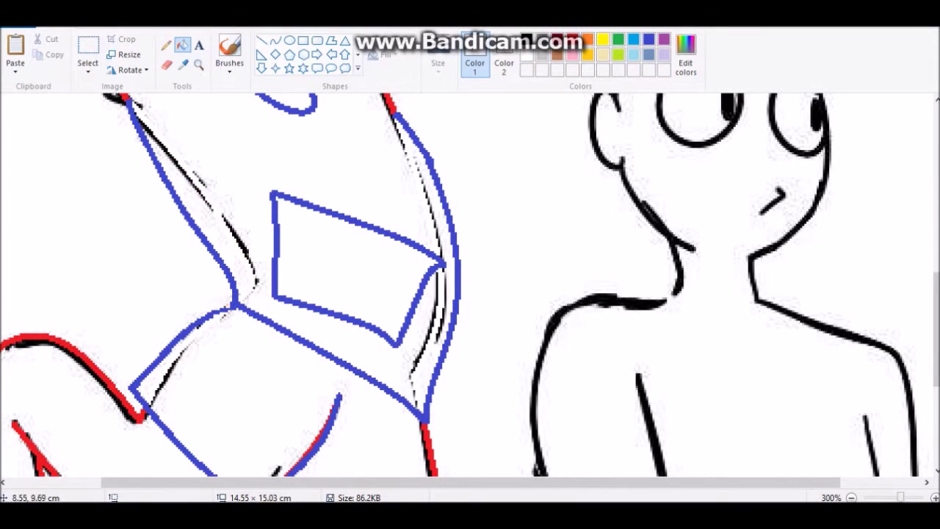
scroll(470, 286, up, 8)
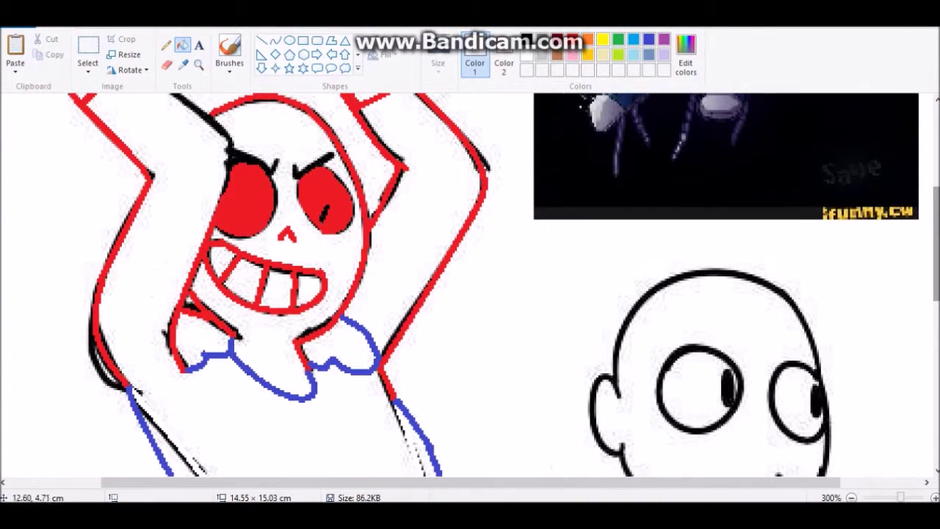
click(275, 40)
click(649, 39)
drag(301, 104, 369, 216)
drag(345, 147, 362, 146)
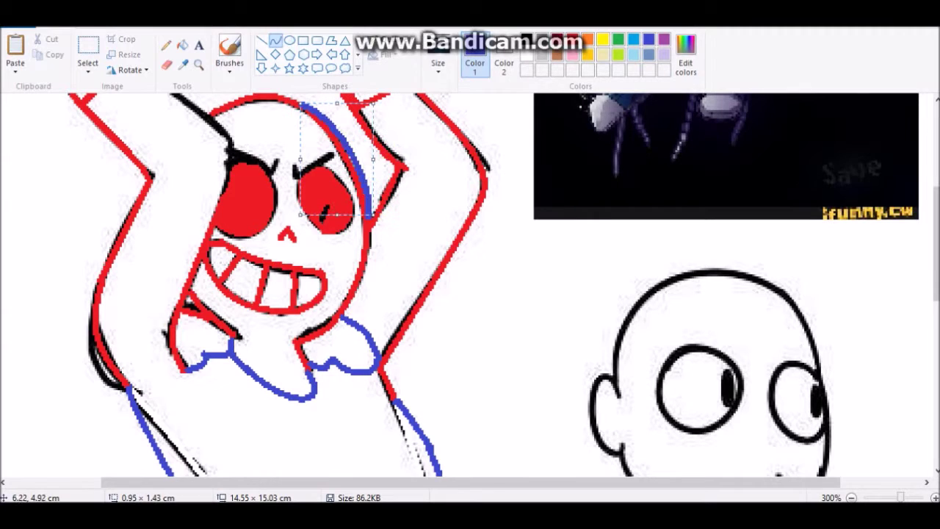
key(ctrl+z)
click(199, 46)
click(617, 39)
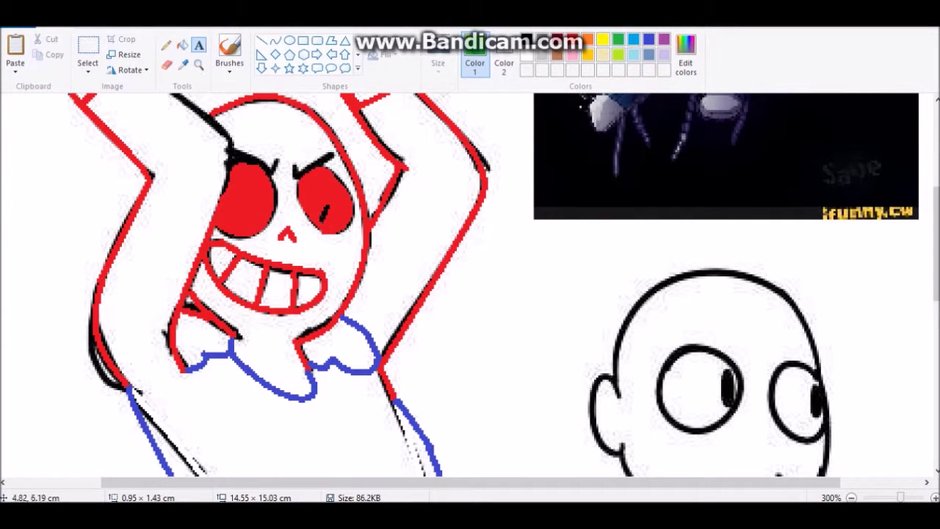
drag(151, 191, 600, 415)
text(His Head Is Gonna Look Odd)
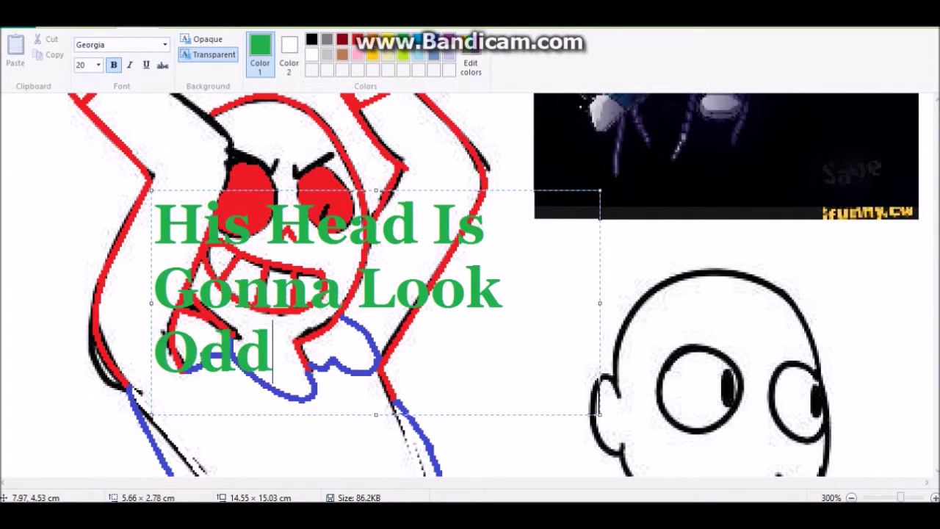
drag(151, 301, 432, 337)
key(ctrl+a)
key(Delete)
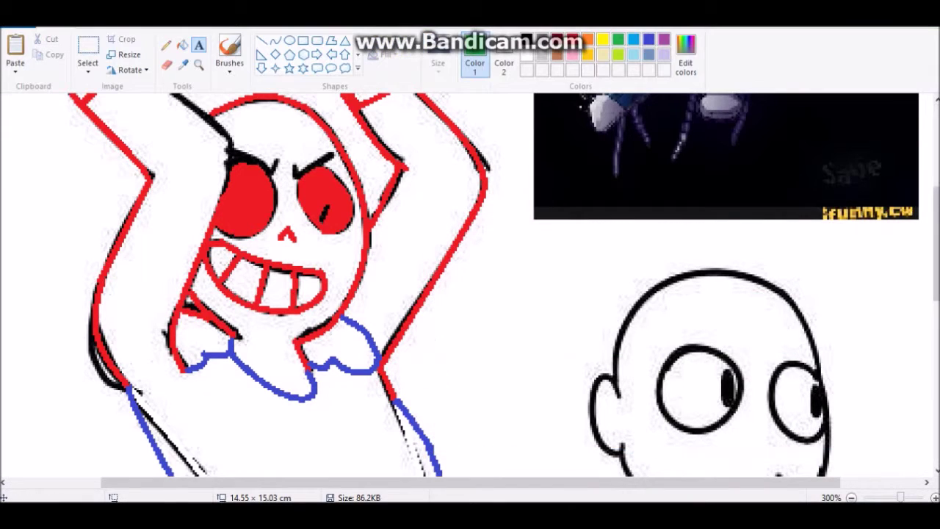
- Draw a blue triangular piece hanging down from the middle of the collar
click(276, 40)
scroll(470, 287, up, 5)
scroll(470, 287, down, 6)
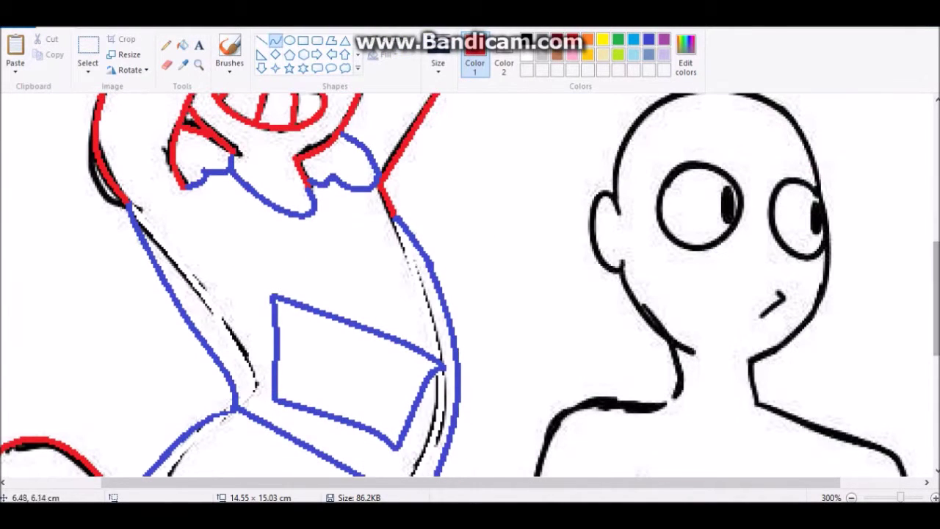
mouse_move(258, 198)
mouse_down()
mouse_move(308, 304)
mouse_move(290, 283)
mouse_move(317, 213)
mouse_up()
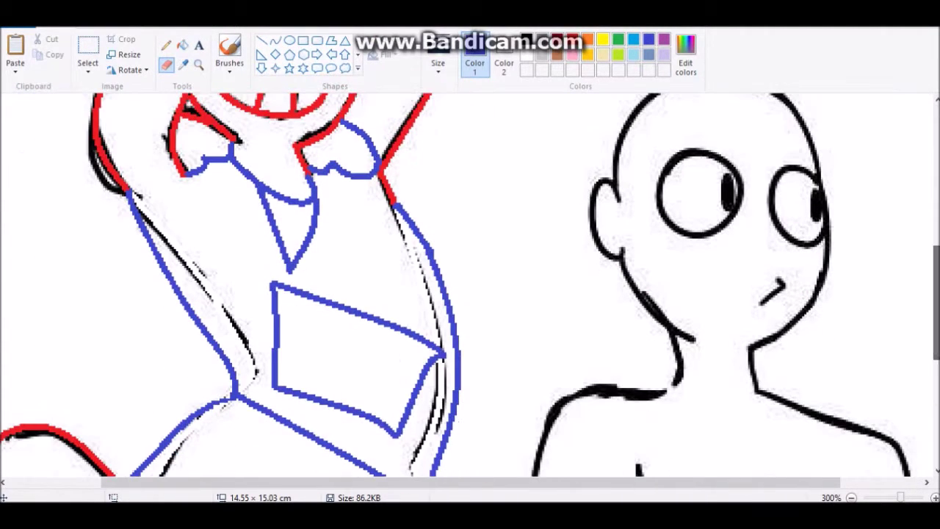
click(182, 45)
key(ctrl+z)
- Erase the blue triangle and pocket outline, and draw two long blue jacket front edges from the collar to the waistline
click(166, 65)
mouse_move(274, 220)
mouse_down()
mouse_move(269, 203)
mouse_move(313, 204)
mouse_move(391, 473)
mouse_up()
click(276, 41)
mouse_move(352, 324)
mouse_down()
mouse_move(375, 309)
mouse_move(382, 316)
mouse_up()
drag(242, 177, 316, 435)
drag(287, 309, 315, 294)
- Draw a short blue pocket line on each side of the jacket and a blue neckline curve joining the front edges
drag(259, 392, 269, 313)
drag(426, 326, 434, 418)
mouse_move(433, 367)
mouse_down()
mouse_move(420, 367)
mouse_move(425, 393)
mouse_up()
drag(256, 176, 305, 166)
drag(281, 171, 285, 185)
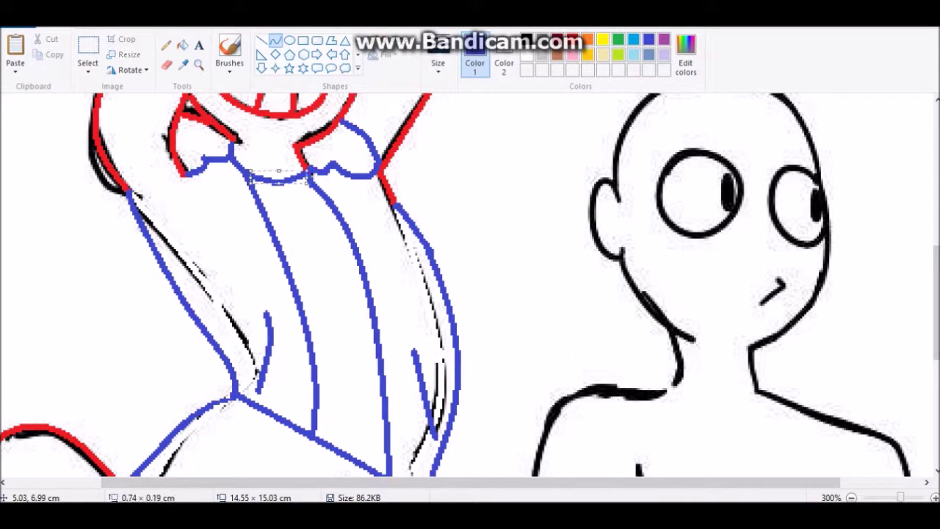
- Trace the fingers and outlines of both raised hands and the inner edge of the arm beside the head in red
scroll(470, 285, up, 5)
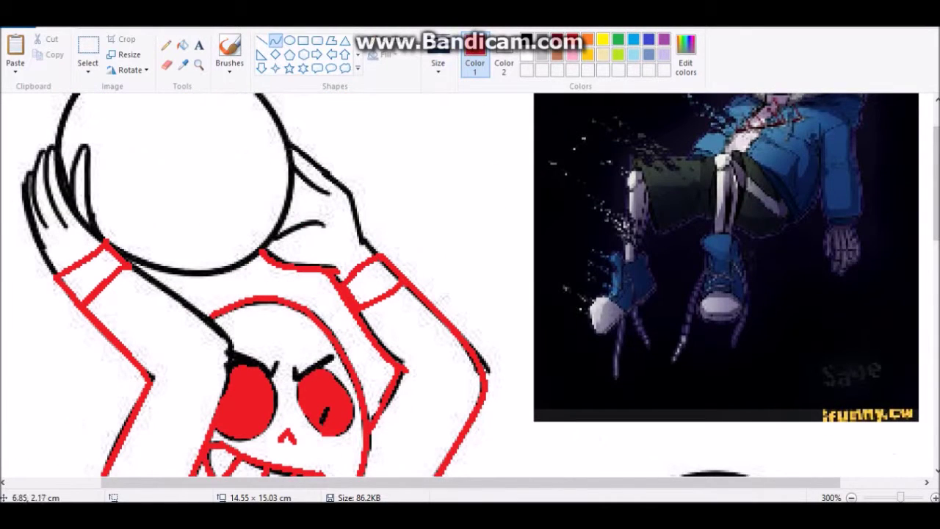
mouse_move(350, 188)
mouse_down()
mouse_move(366, 247)
mouse_move(356, 220)
mouse_up()
drag(309, 170, 337, 169)
drag(105, 238, 88, 139)
mouse_move(96, 189)
mouse_down()
mouse_move(110, 166)
mouse_move(78, 169)
mouse_move(78, 222)
mouse_up()
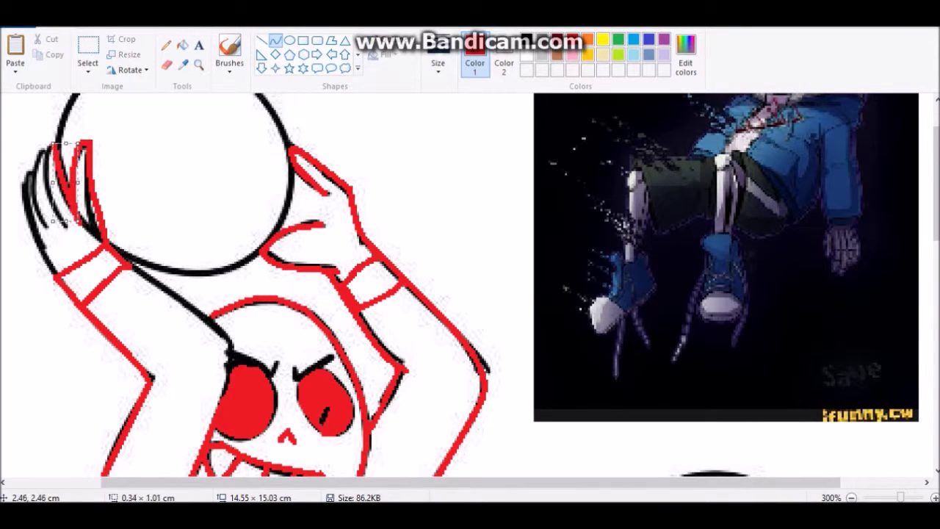
drag(21, 179, 55, 276)
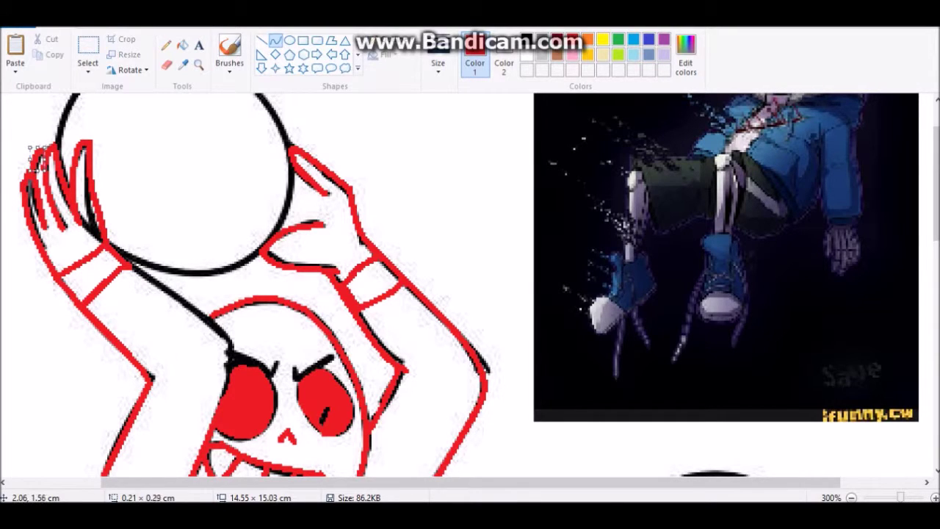
drag(144, 282, 240, 374)
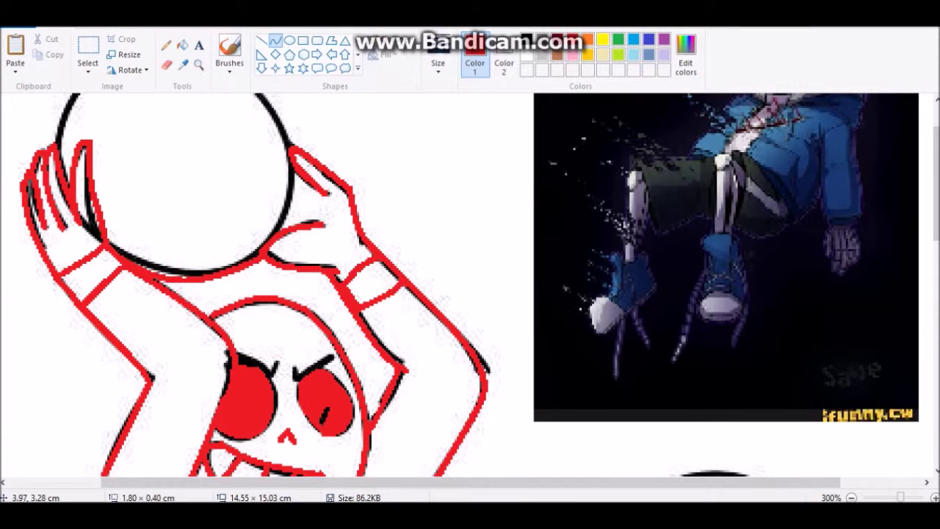
- Trace the ball's outline between and around the hands in green
click(618, 40)
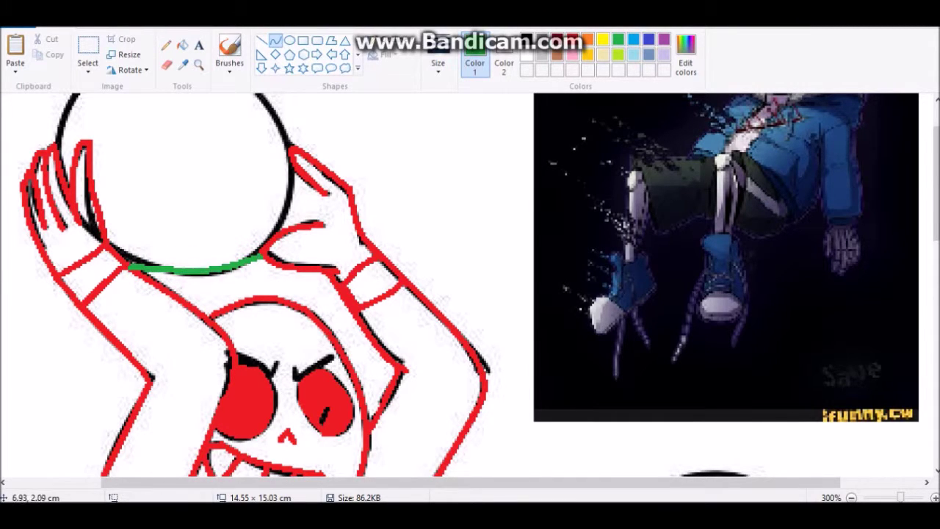
scroll(470, 286, up, 2)
mouse_move(293, 220)
mouse_down()
mouse_move(121, 129)
mouse_move(55, 218)
mouse_up()
drag(74, 177, 89, 130)
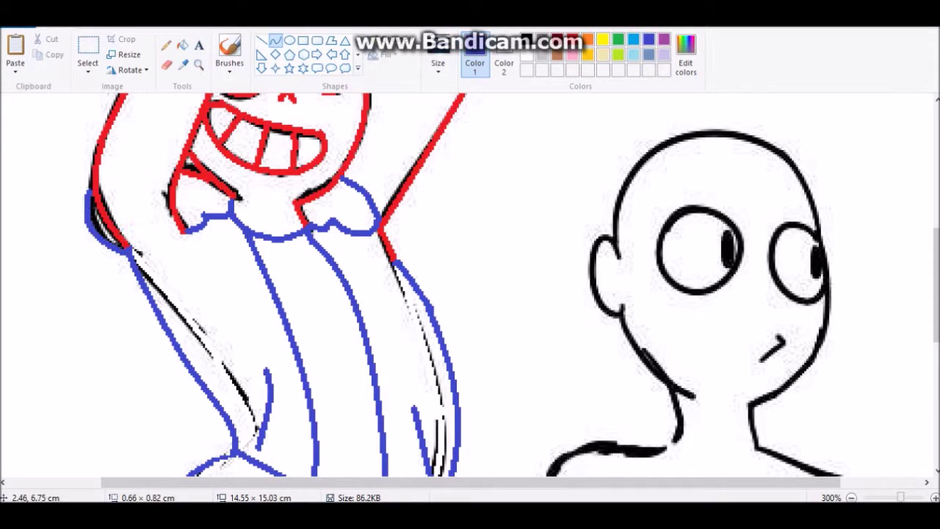
- Switch to the Music folder and play Monster Meg and Dia Remix
scroll(470, 290, down, 3)
scroll(471, 290, up, 1)
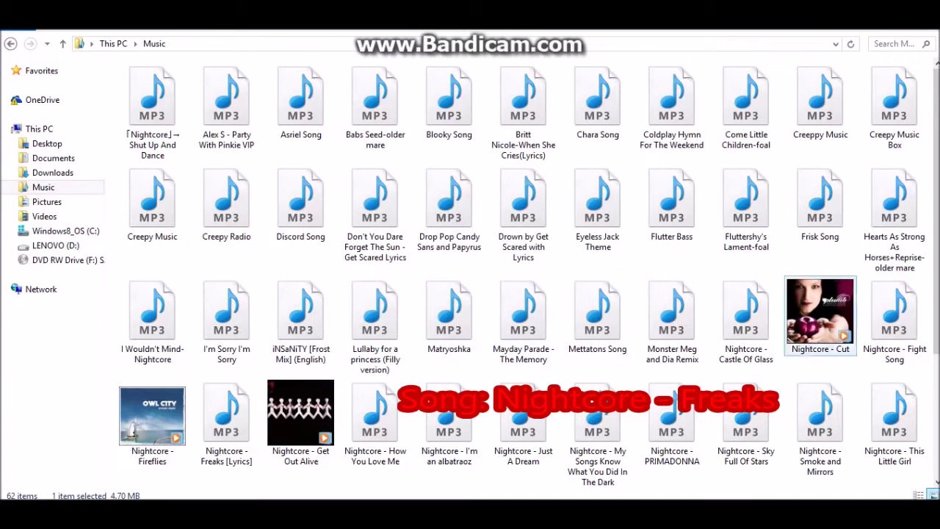
double_click(671, 316)
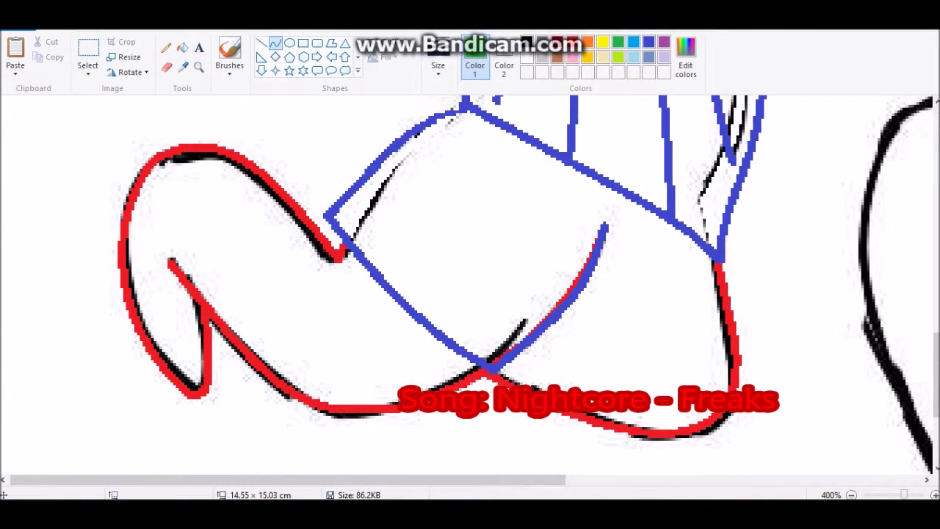
- Draw two parallel blue stripe lines along the jumping figure's shorts and a blue curve across the lower leg
drag(368, 254, 513, 131)
drag(340, 224, 481, 115)
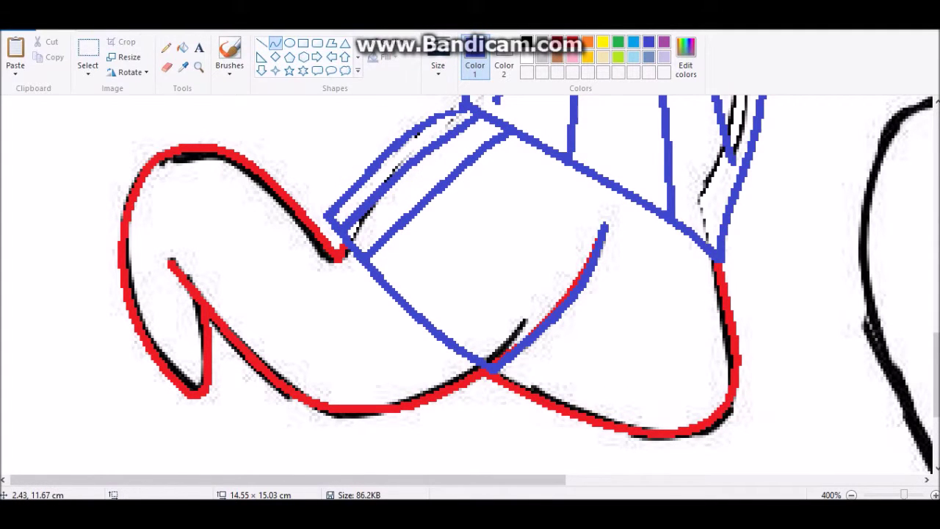
mouse_move(132, 299)
mouse_down()
mouse_move(215, 292)
mouse_move(166, 161)
mouse_up()
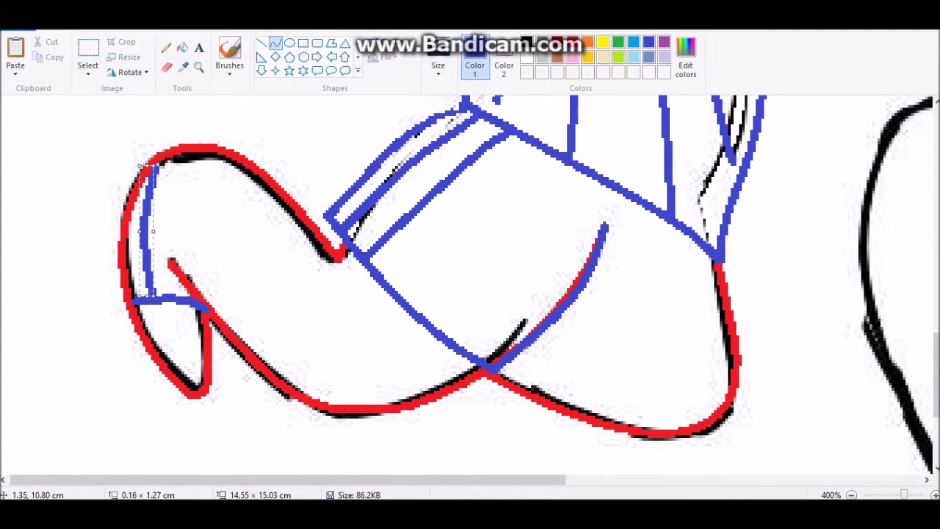
key(ctrl+z)
drag(180, 269, 255, 184)
mouse_move(220, 224)
mouse_down()
mouse_move(244, 156)
mouse_move(221, 129)
mouse_up()
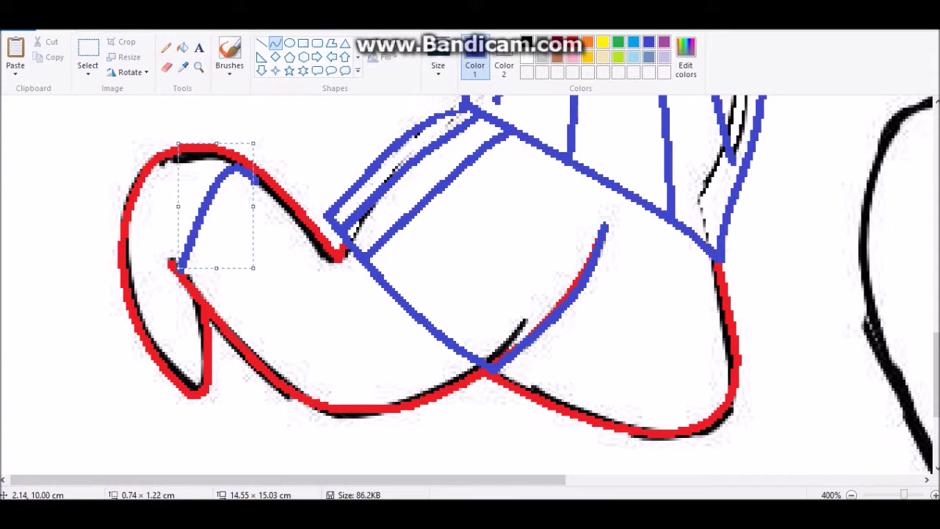
- Trace both slanted eyebrows of the jumping figure in blue
key(ctrl+Page_Down)
key(ctrl+Page_Down)
key(ctrl+Page_Down)
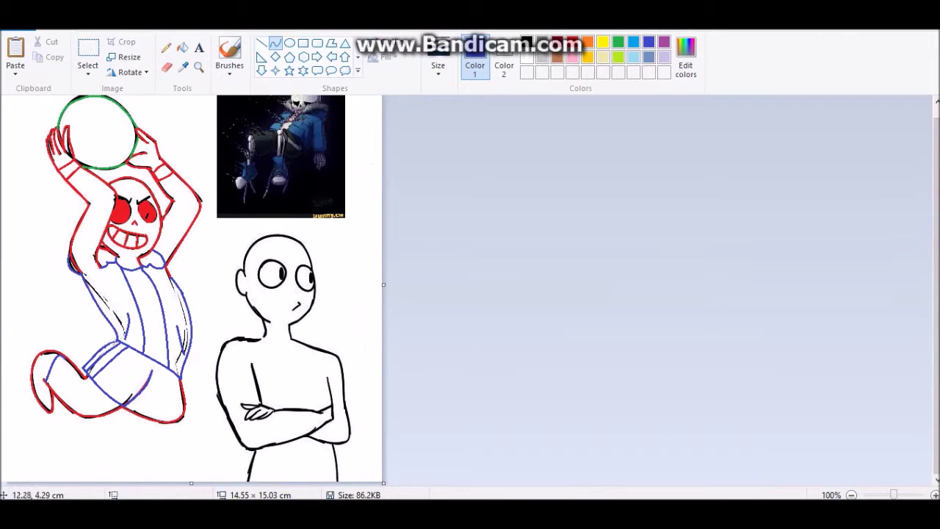
key(ctrl+Page_Up)
key(ctrl+Page_Up)
key(ctrl+Page_Up)
key(ctrl+Page_Up)
drag(356, 198, 423, 170)
drag(265, 163, 334, 190)
- Outline the standing figure's larger eye with a blue ellipse
key(ctrl+Page_Down)
key(ctrl+Page_Down)
key(ctrl+Page_Down)
click(289, 43)
drag(515, 254, 573, 310)
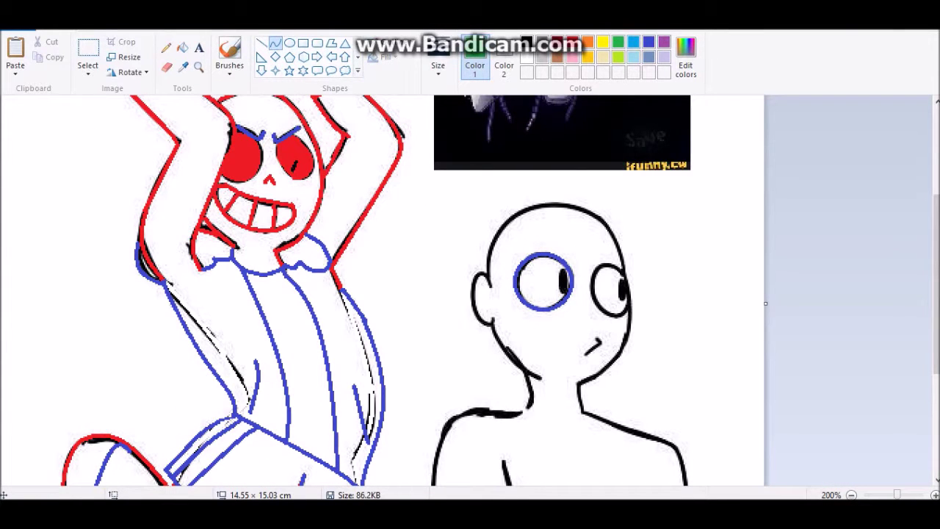
- Add a custom bright green, recolour the larger eye's outline with it and trace the smaller eye in the same colour
click(685, 55)
click(525, 177)
click(521, 168)
click(342, 351)
click(515, 282)
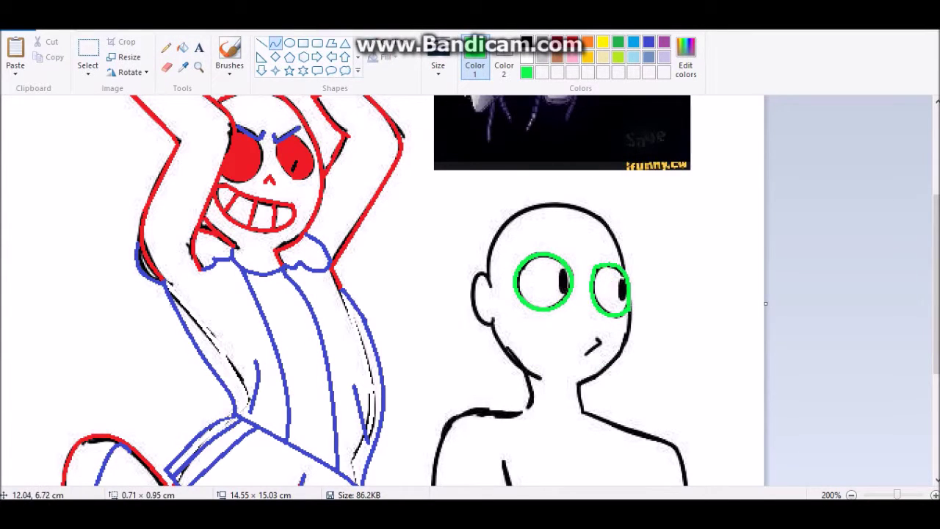
click(199, 66)
click(580, 297)
click(580, 298)
click(166, 47)
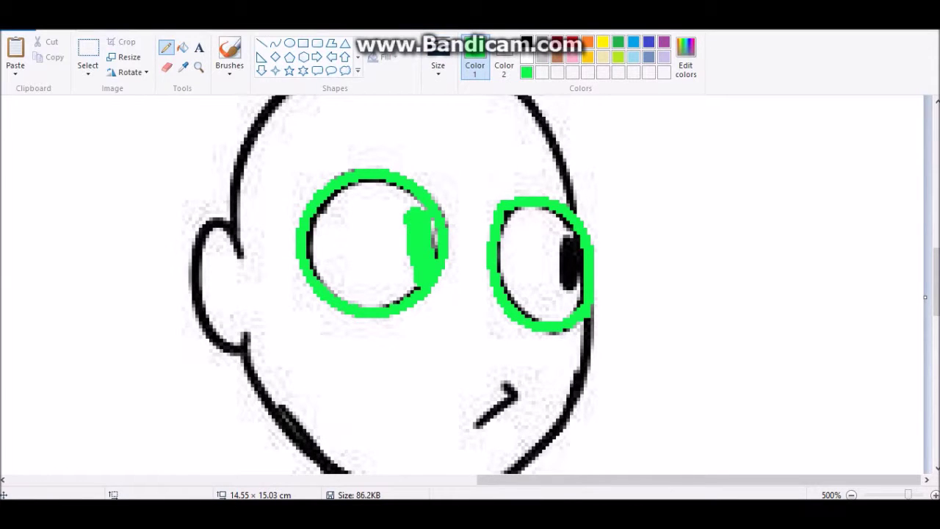
key(ctrl+z)
- Draw bright green elliptical pupils in both of the standing figure's eyes and colour them in
click(290, 42)
click(438, 65)
click(470, 125)
drag(395, 212, 435, 281)
mouse_move(554, 230)
mouse_down()
mouse_move(592, 298)
mouse_move(551, 213)
mouse_up()
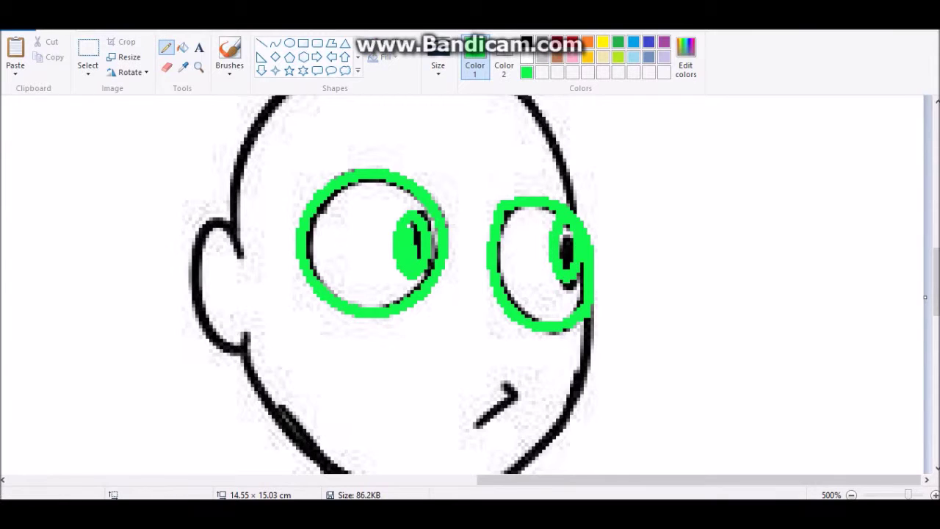
click(276, 43)
scroll(470, 293, down, 3)
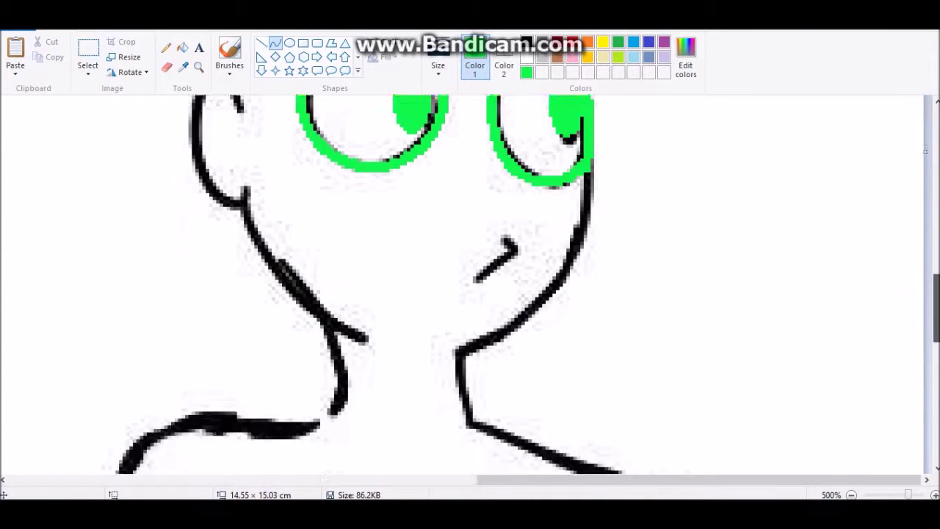
mouse_move(383, 288)
mouse_down()
mouse_move(516, 308)
mouse_move(535, 297)
mouse_up()
drag(470, 294, 463, 338)
key(ctrl+z)
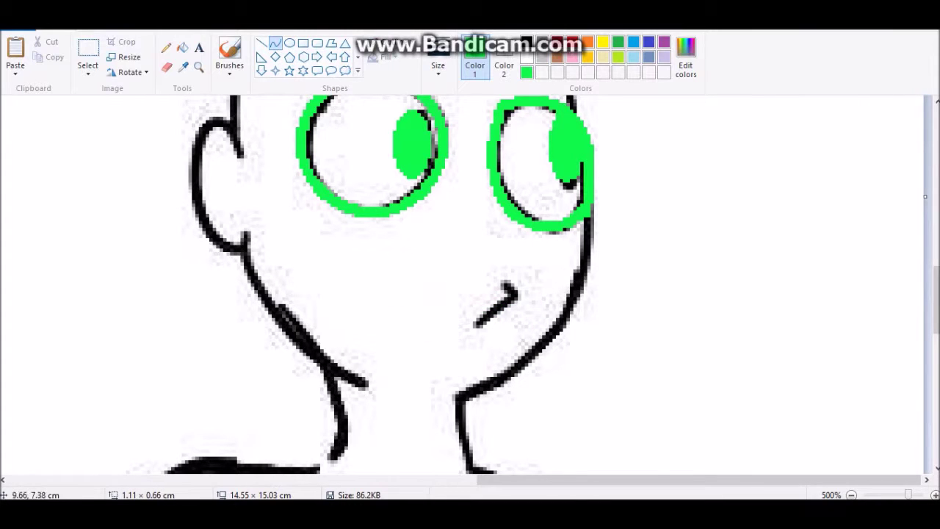
key(ctrl+z)
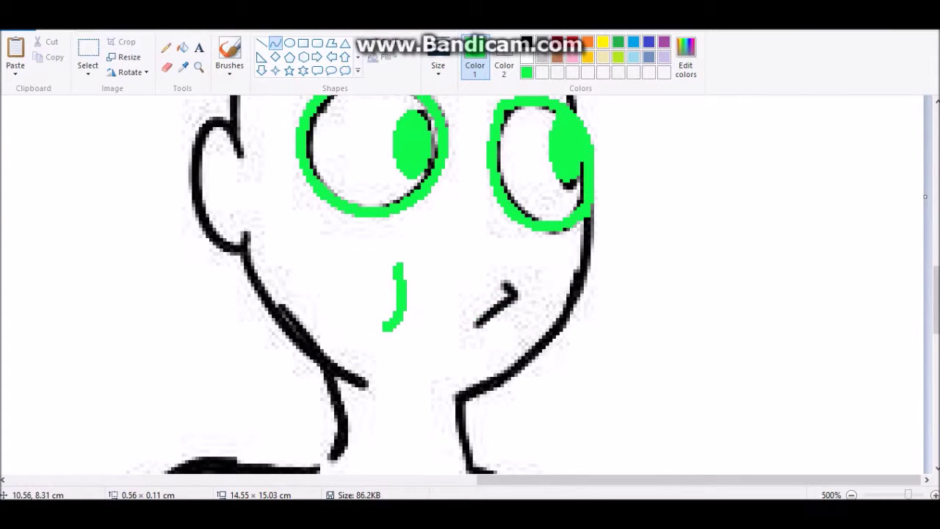
- Draw a small bright green mouth on the standing figure, and trace the jaw and ear on the ear side in green
click(438, 66)
click(458, 139)
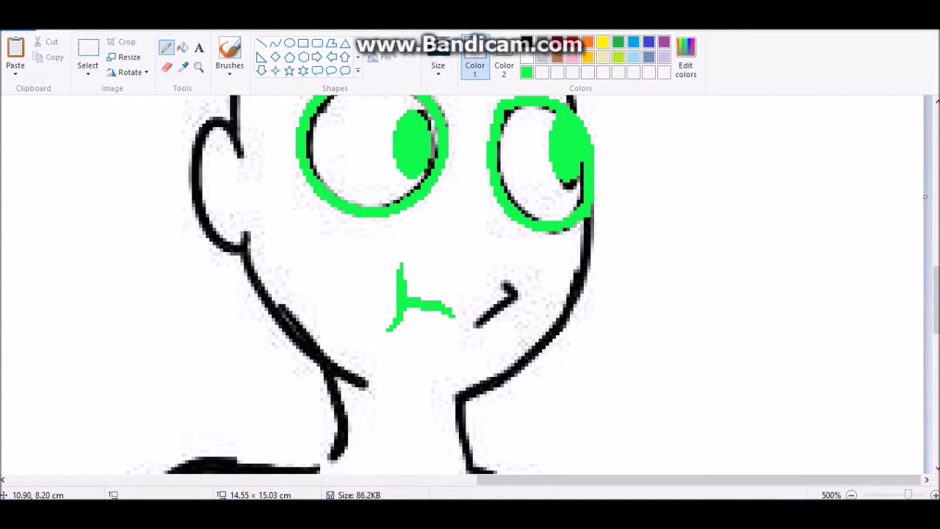
drag(366, 385, 244, 248)
drag(294, 316, 283, 323)
drag(244, 248, 213, 117)
drag(199, 176, 187, 173)
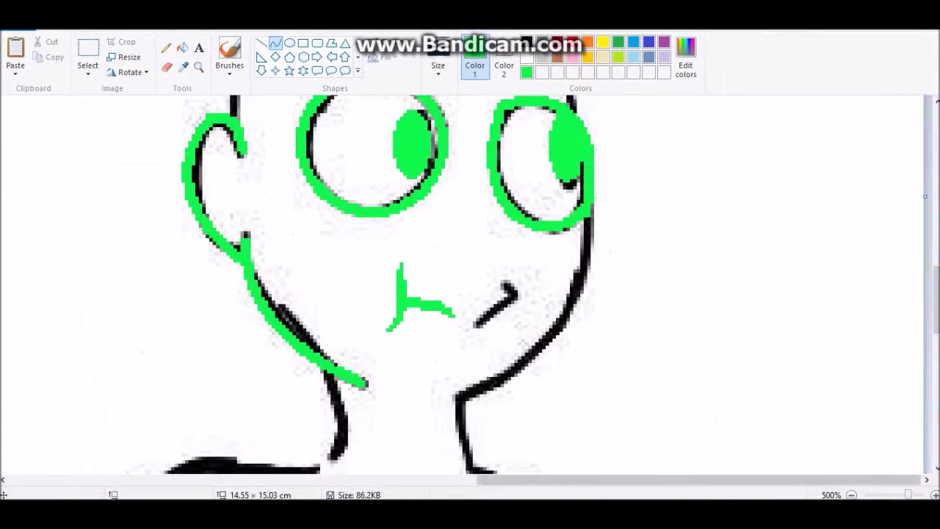
- Trace the ear-side edge of the standing figure's neck and the opposite side of the jaw in bright green
scroll(470, 287, left, 3)
drag(535, 375, 507, 469)
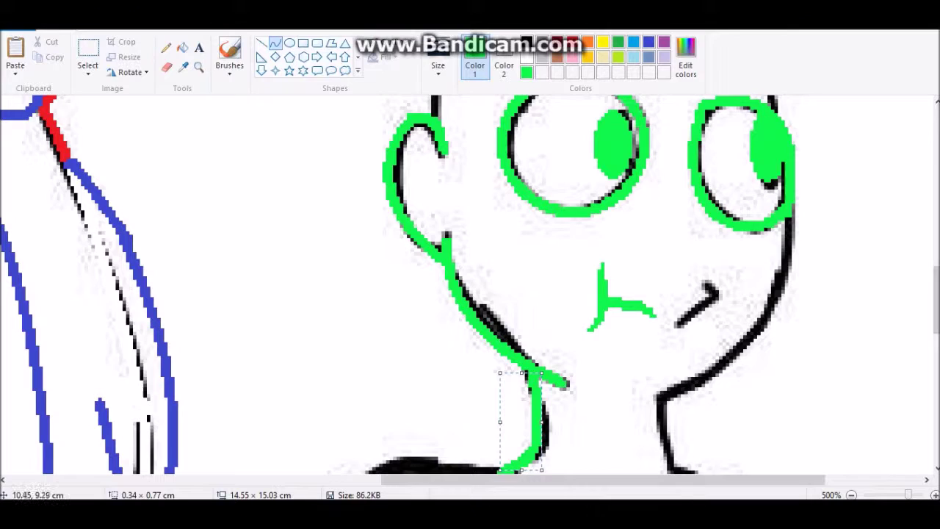
drag(793, 215, 658, 400)
drag(727, 308, 779, 294)
- Trace both of the standing figure's shoulders in bright green, following the curves of the base sketch
scroll(471, 287, down, 5)
drag(303, 341, 525, 224)
drag(411, 250, 397, 220)
mouse_move(742, 253)
mouse_down()
mouse_move(659, 158)
mouse_move(922, 381)
mouse_up()
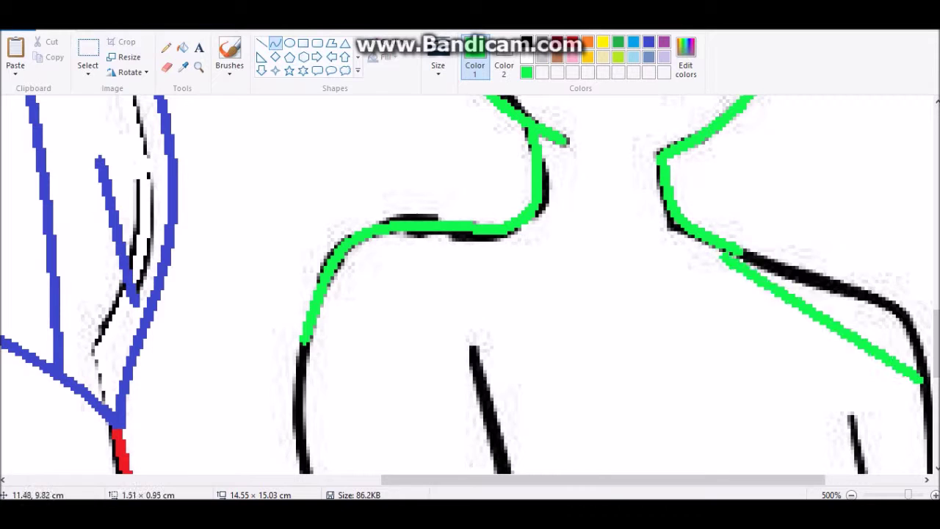
drag(823, 275, 830, 282)
drag(900, 316, 907, 323)
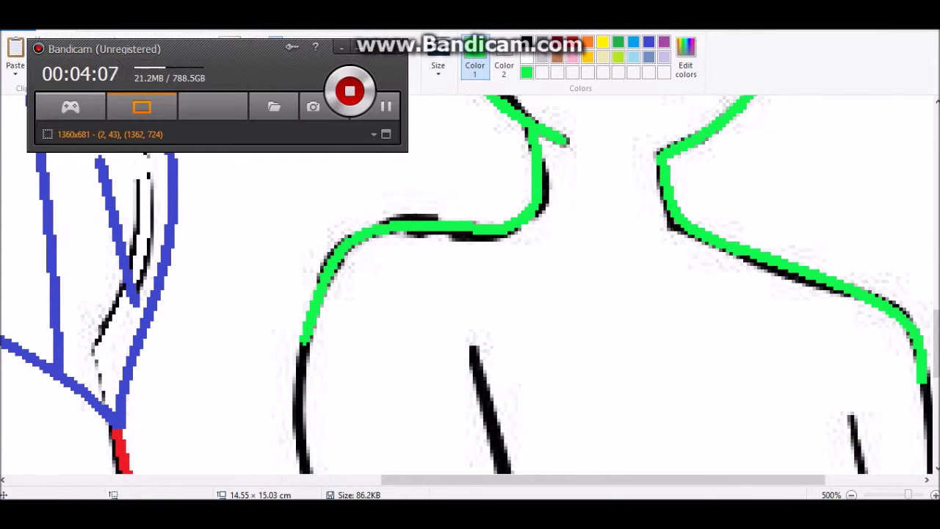
scroll(470, 287, down, 2)
click(199, 48)
drag(342, 201, 734, 416)
text(Idk If Its S)
text(till Recording Lol)
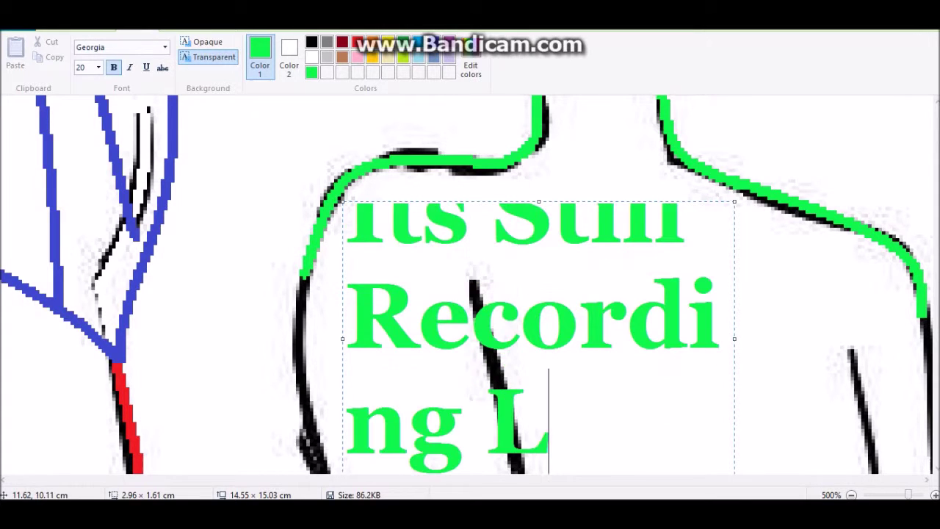
key(ctrl+a)
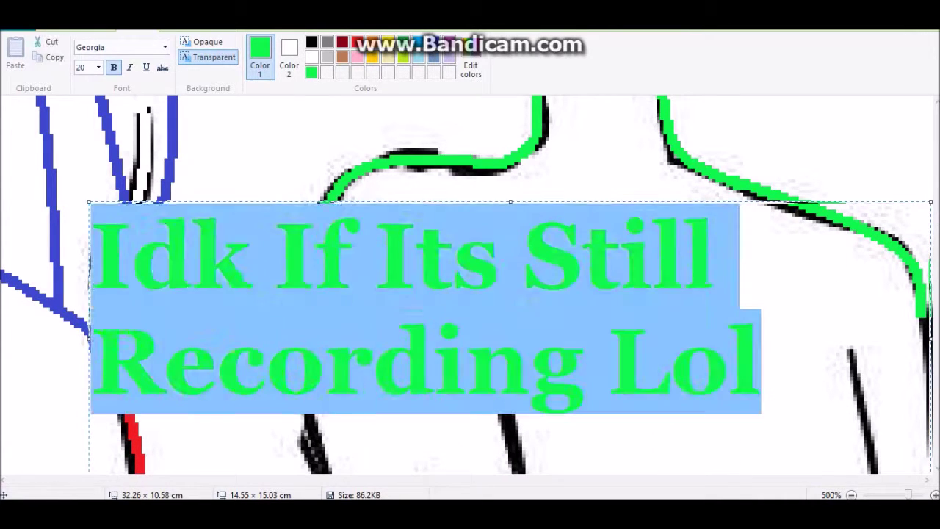
key(Delete)
- Trace the outer and inner edges of the upper arm above the visible elbow in bright green
click(275, 41)
drag(302, 279, 317, 452)
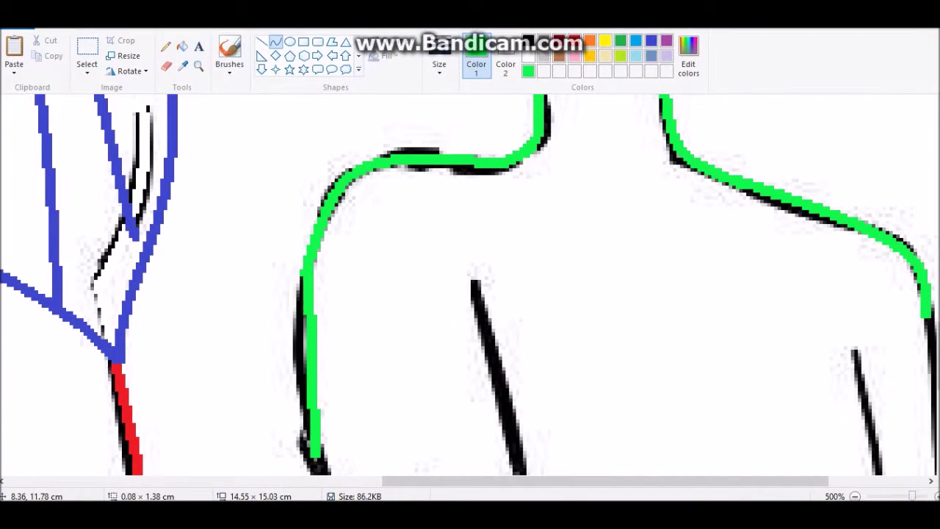
drag(474, 281, 518, 474)
- Trace the thumb, fingers and wrist edge of the standing figure's folded hand in bright green
scroll(470, 293, right, 5)
scroll(471, 293, down, 3)
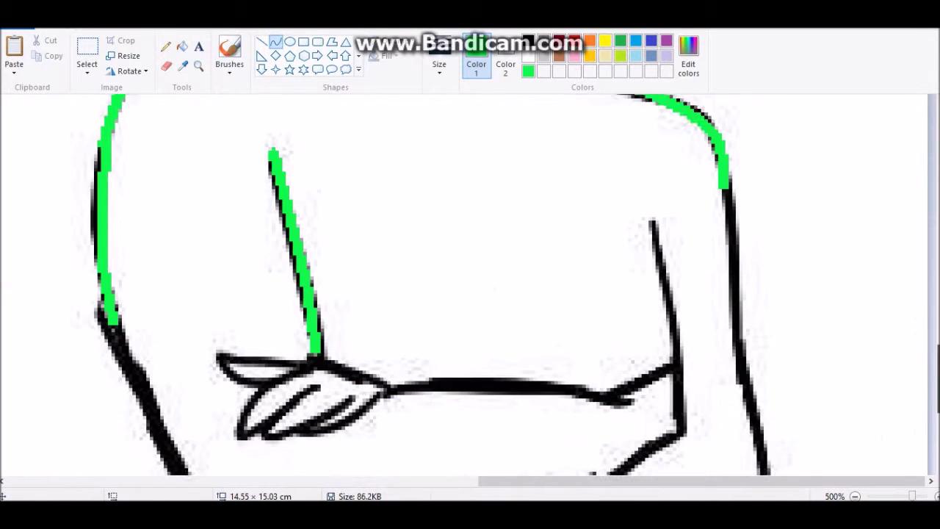
drag(314, 337, 401, 378)
mouse_move(253, 332)
mouse_down()
mouse_move(220, 358)
mouse_move(357, 320)
mouse_move(263, 365)
mouse_up()
drag(224, 430, 235, 445)
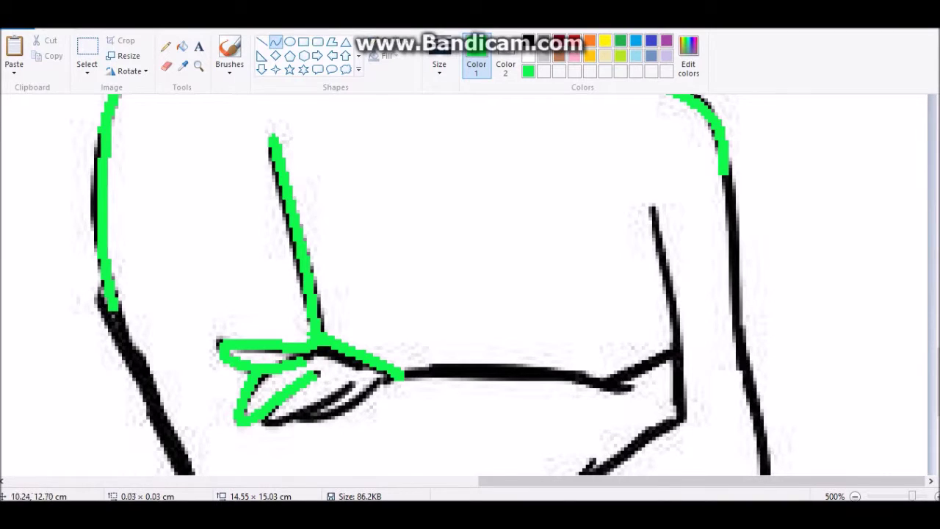
drag(350, 387, 272, 421)
drag(351, 409, 345, 423)
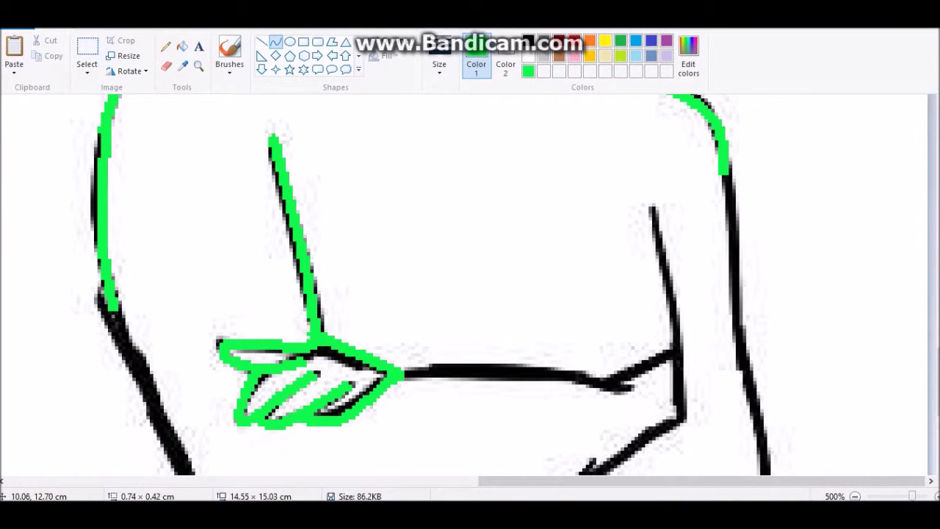
- Trace the crossed forearm's upper edge and the inner and outer edges of the other arm in bright green
mouse_move(467, 361)
mouse_down()
mouse_move(629, 377)
mouse_move(672, 353)
mouse_up()
mouse_move(648, 207)
mouse_down()
mouse_move(658, 439)
mouse_move(686, 323)
mouse_up()
drag(723, 173, 764, 470)
- Trace the crossed forearm's lower edge and the outer arm edge running down to its elbow in bright green
scroll(661, 294, down, 3)
mouse_move(672, 202)
mouse_down()
mouse_move(499, 310)
mouse_move(254, 347)
mouse_up()
drag(334, 330, 342, 327)
click(257, 346)
drag(110, 99, 251, 350)
drag(147, 220, 140, 309)
click(176, 250)
- Trace the other arm's rounded elbow and both sides of the waist below the crossed arms in bright green
drag(544, 275, 772, 257)
drag(661, 271, 679, 324)
scroll(661, 294, down, 1)
drag(285, 305, 249, 469)
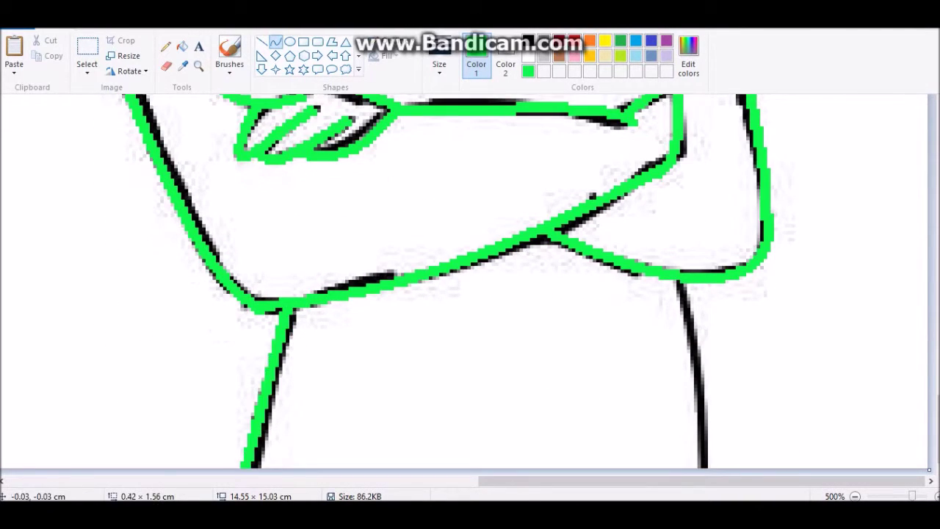
drag(679, 282, 704, 467)
- Trace the top of the standing figure's head as a bright green arch from the far eye to the ear
scroll(470, 286, up, 3)
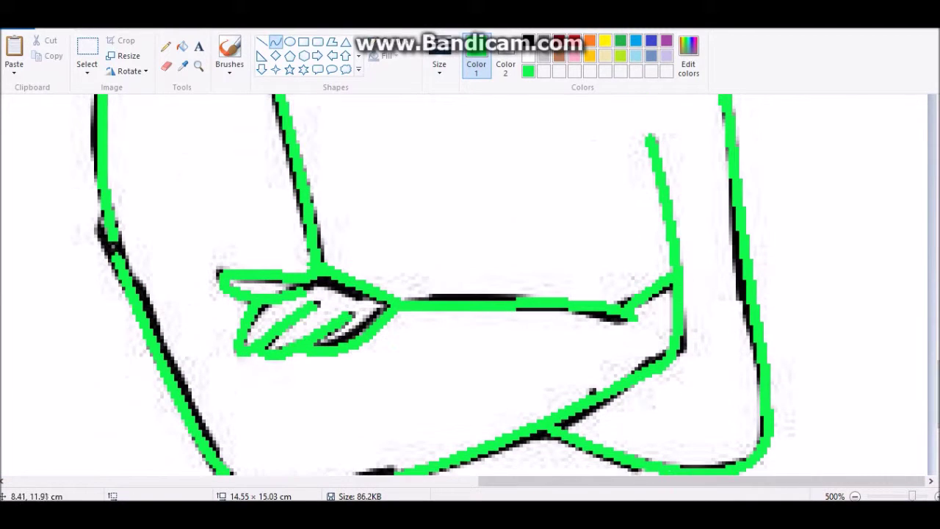
scroll(470, 286, up, 5)
mouse_move(573, 271)
mouse_down()
mouse_move(463, 114)
mouse_move(235, 286)
mouse_up()
drag(353, 147, 345, 117)
drag(419, 110, 422, 107)
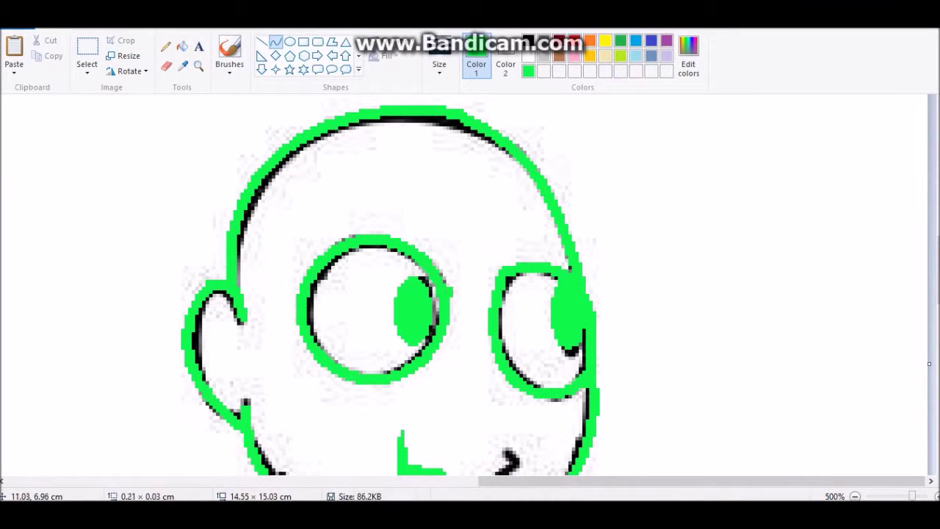
- Draw a fringe across the standing figure's forehead and a long lock in front of the ear in red
mouse_move(440, 292)
mouse_down()
mouse_move(523, 300)
mouse_move(539, 197)
mouse_up()
click(574, 41)
drag(439, 290, 457, 197)
mouse_move(376, 288)
mouse_down()
mouse_move(356, 288)
mouse_move(376, 179)
mouse_move(300, 459)
mouse_move(220, 464)
mouse_move(229, 203)
mouse_up()
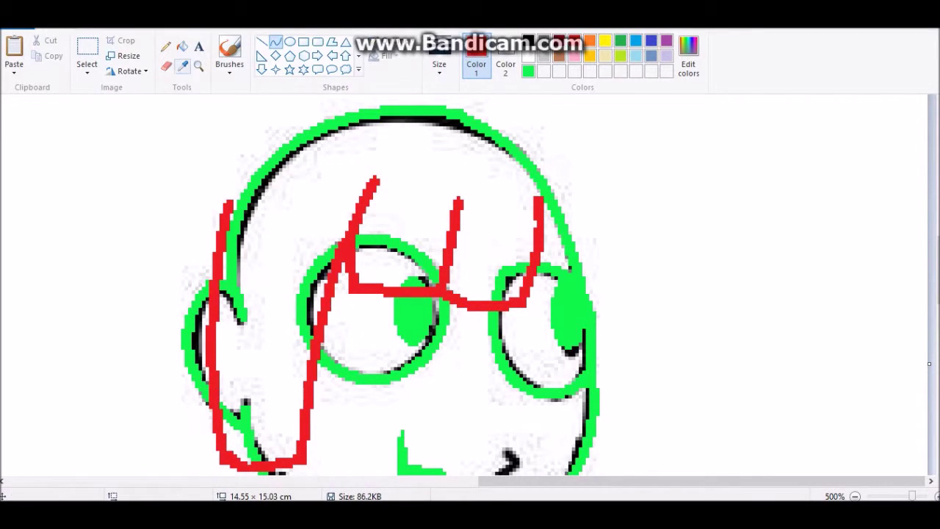
click(198, 46)
drag(527, 96, 758, 298)
text(I Can't Draw Frisk And C)
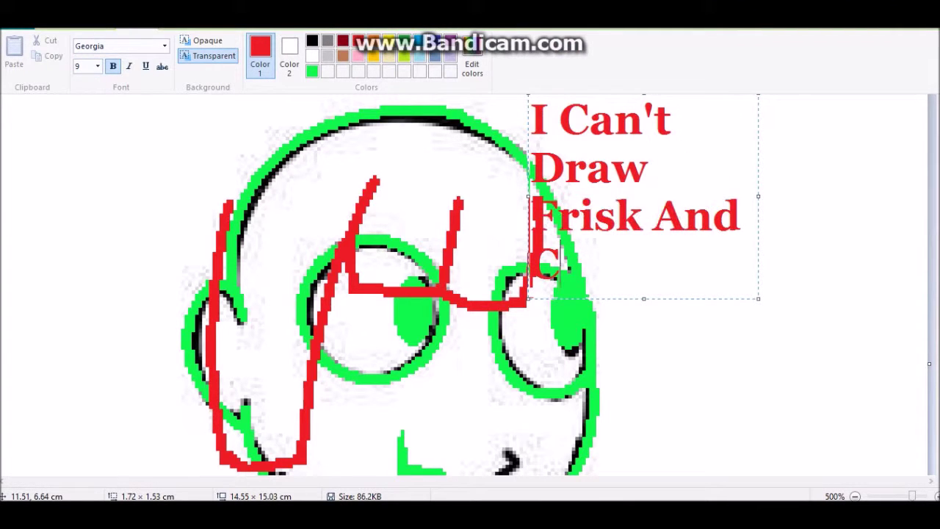
text(hara's Hair Style ;n;)
drag(644, 95, 737, 117)
key(ctrl+a)
key(Delete)
- Draw the outer outline of the standing figure's bobbed hair in red, around the head and down to the neck
scroll(389, 287, down, 3)
click(275, 41)
mouse_move(223, 439)
mouse_down()
mouse_move(338, 459)
mouse_move(234, 357)
mouse_up()
drag(192, 401, 193, 279)
mouse_move(459, 470)
mouse_down()
mouse_move(601, 439)
mouse_move(598, 118)
mouse_up()
drag(610, 220, 620, 220)
scroll(514, 220, up, 3)
mouse_move(610, 261)
mouse_down()
mouse_move(415, 125)
mouse_move(559, 110)
mouse_up()
drag(441, 146, 250, 150)
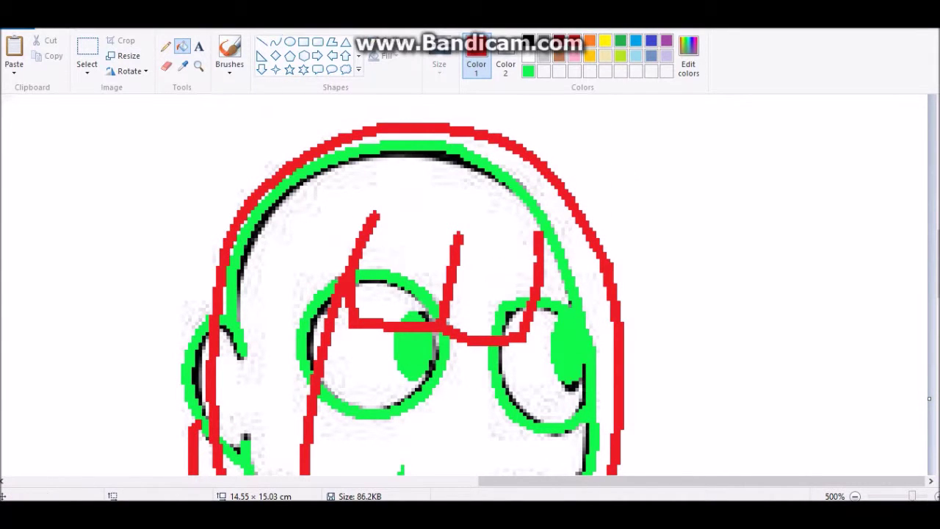
- Fill the green eye outline covered by the long lock with white, and try the same on the head outline
click(528, 71)
click(411, 191)
key(ctrl+z)
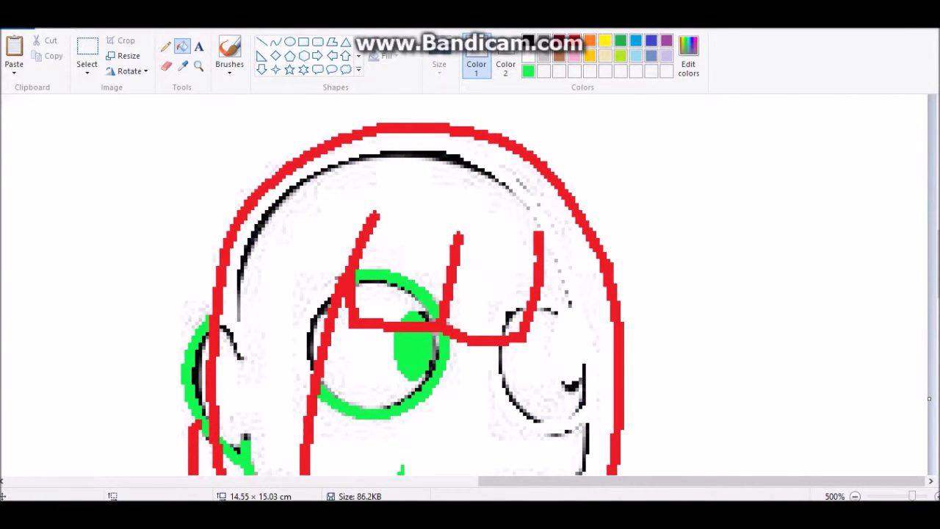
click(411, 152)
- Draw the hair's inner edge along the far cheek in red and fill the green outlines hidden by the hair with white
click(275, 41)
scroll(470, 286, down, 5)
drag(537, 99, 563, 345)
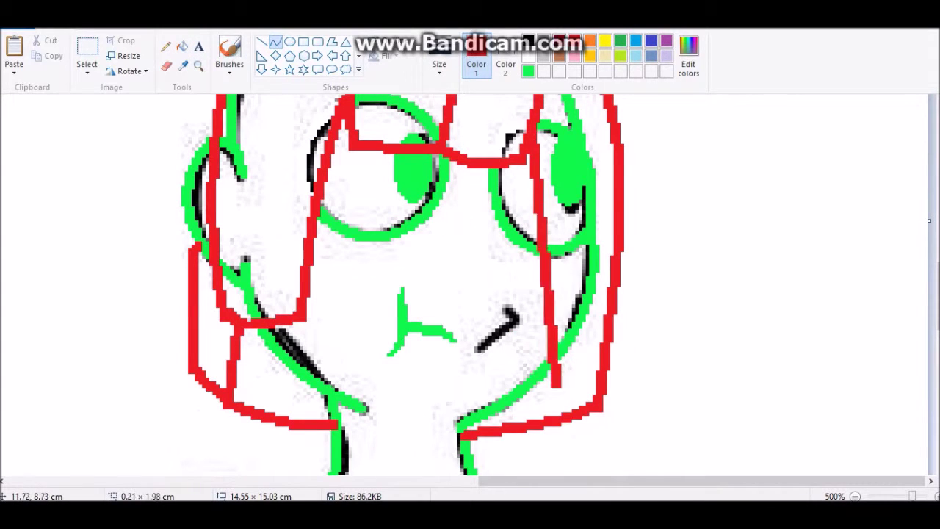
mouse_move(551, 220)
mouse_down()
mouse_move(577, 213)
mouse_move(588, 191)
mouse_move(580, 169)
mouse_up()
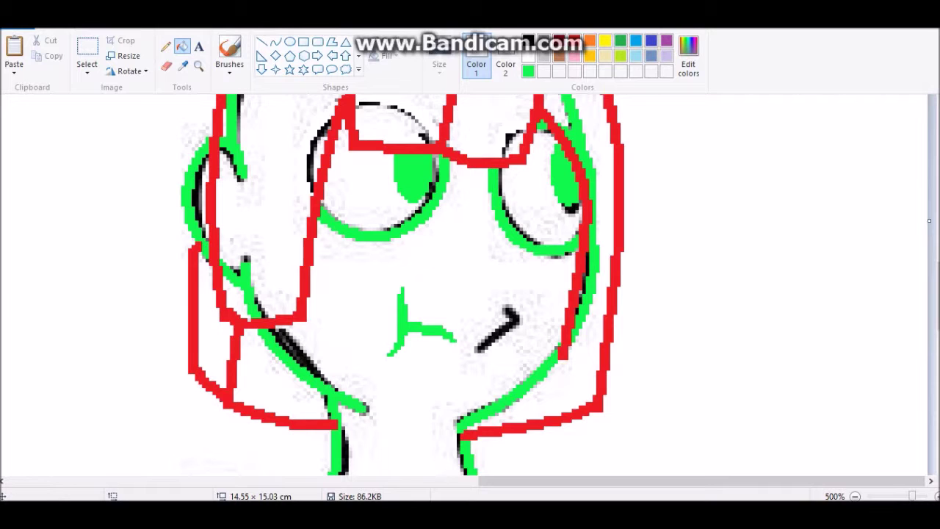
click(241, 287)
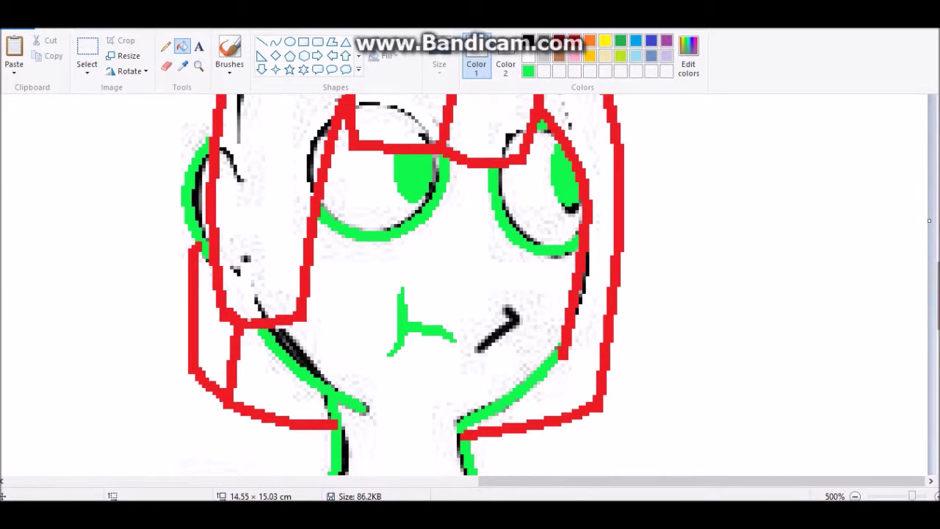
- Draw a curved red shirt neckline below the standing figure's neck
scroll(463, 287, up, 3)
scroll(463, 287, down, 10)
click(274, 42)
drag(311, 178, 504, 193)
drag(353, 188, 346, 284)
drag(456, 206, 477, 283)
- Draw the shirt's horizontal stripe in red across the chest and both sleeves
scroll(462, 286, down, 3)
drag(311, 265, 667, 269)
drag(499, 266, 499, 259)
scroll(463, 286, down, 3)
scroll(463, 286, up, 3)
drag(300, 222, 103, 272)
drag(169, 253, 158, 238)
drag(132, 340, 250, 341)
drag(663, 255, 733, 251)
drag(669, 318, 739, 315)
drag(704, 316, 704, 320)
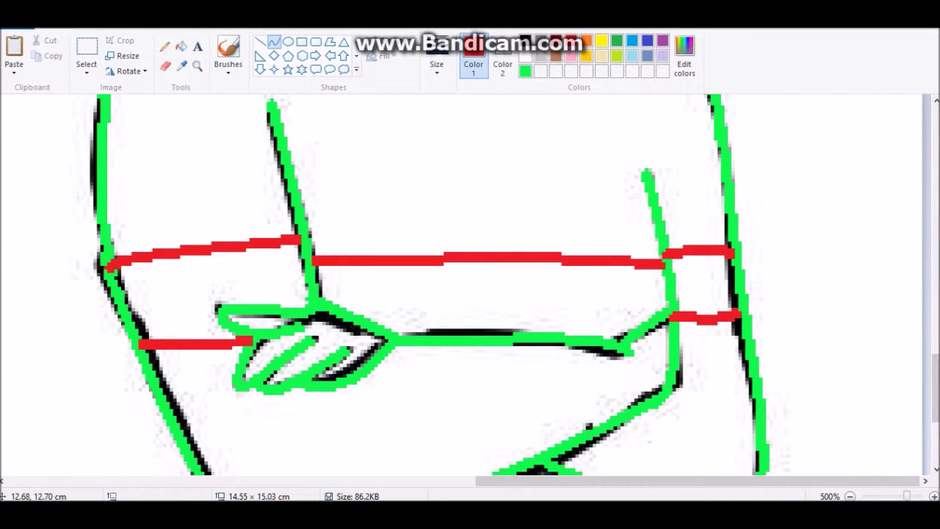
- Draw a short red cuff line across the crossed forearm and a red shirt hem across the waist
scroll(470, 294, down, 1)
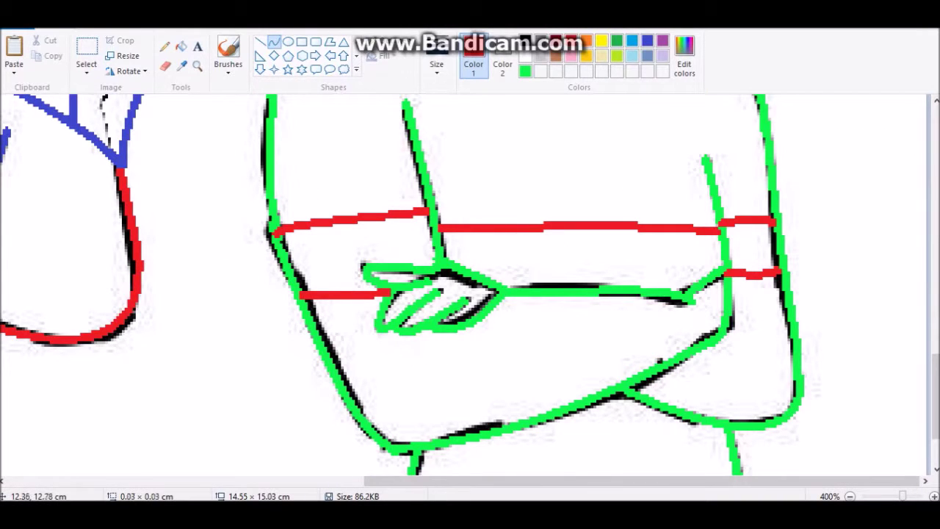
scroll(470, 294, down, 3)
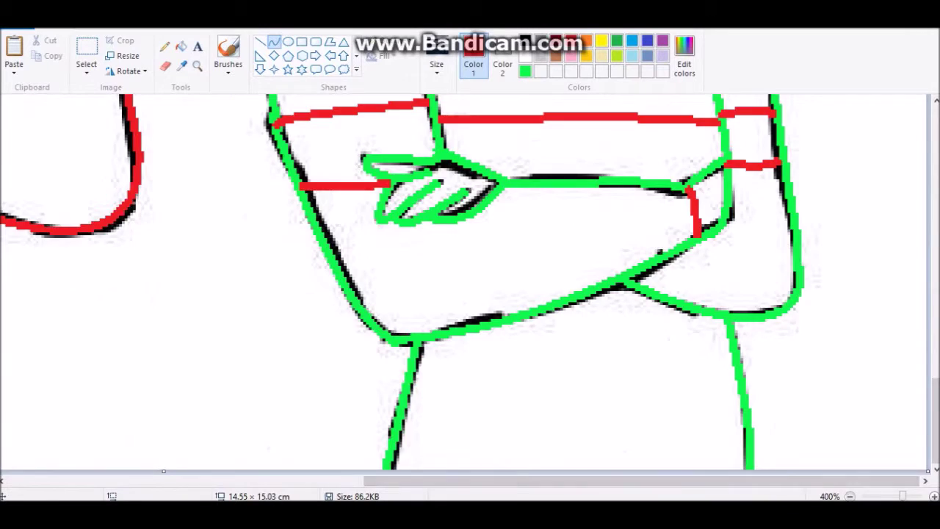
scroll(470, 294, down, 3)
click(264, 437)
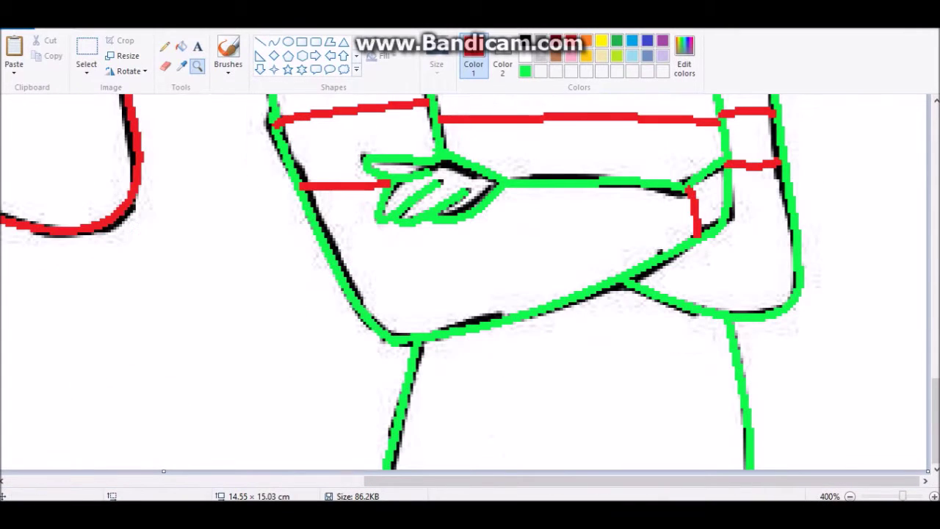
click(260, 42)
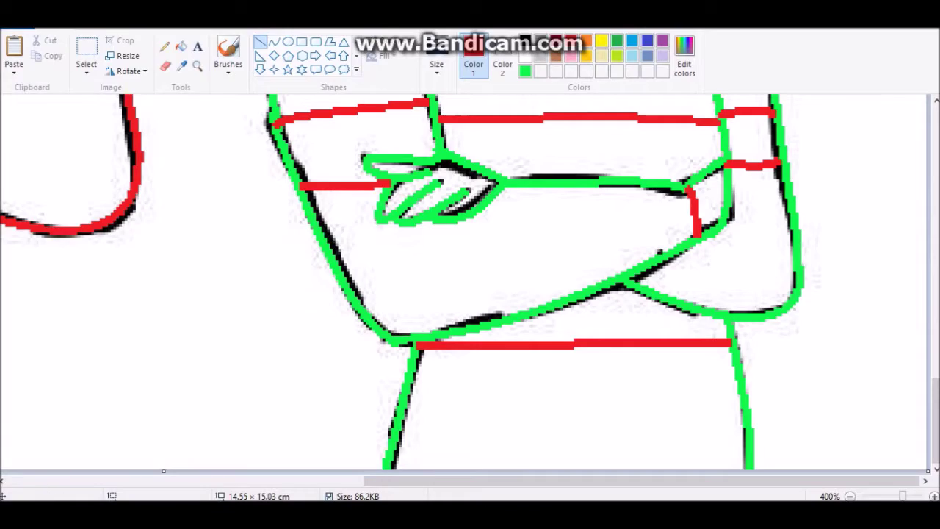
- Recolour the coloured outlines of the ball and both figures black and remove the reference picture
click(181, 45)
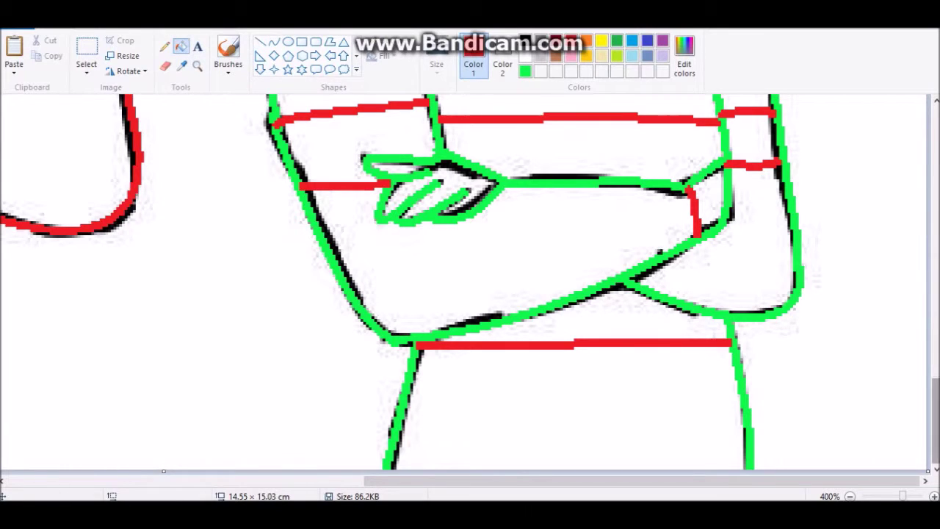
scroll(354, 145, down, 3)
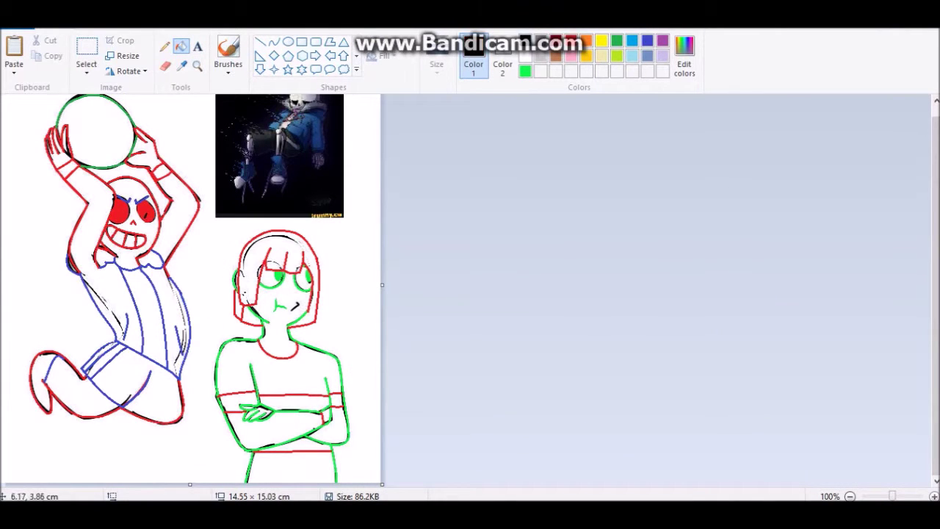
click(127, 215)
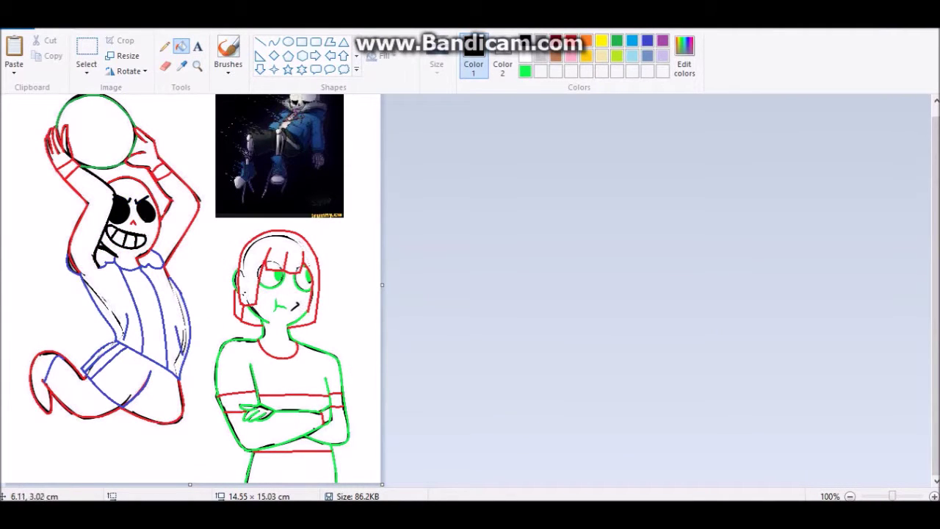
scroll(88, 206, up, 4)
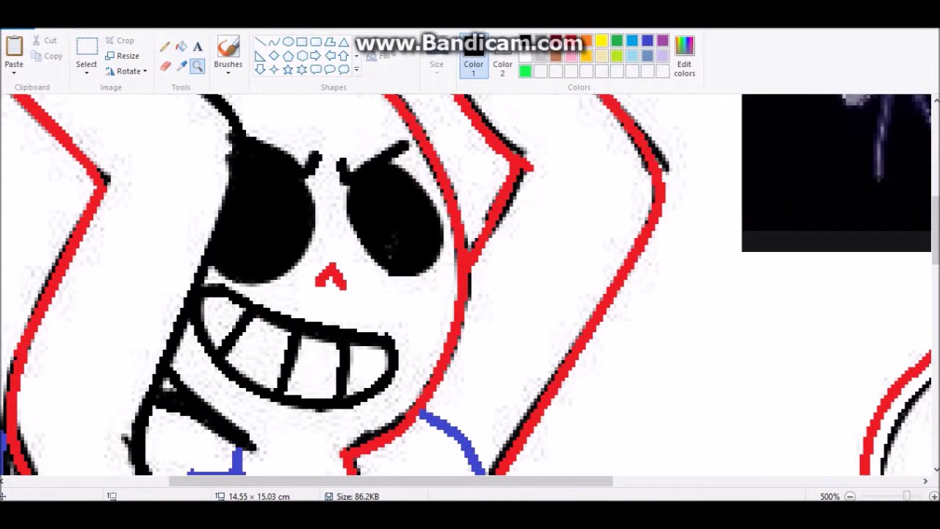
click(164, 46)
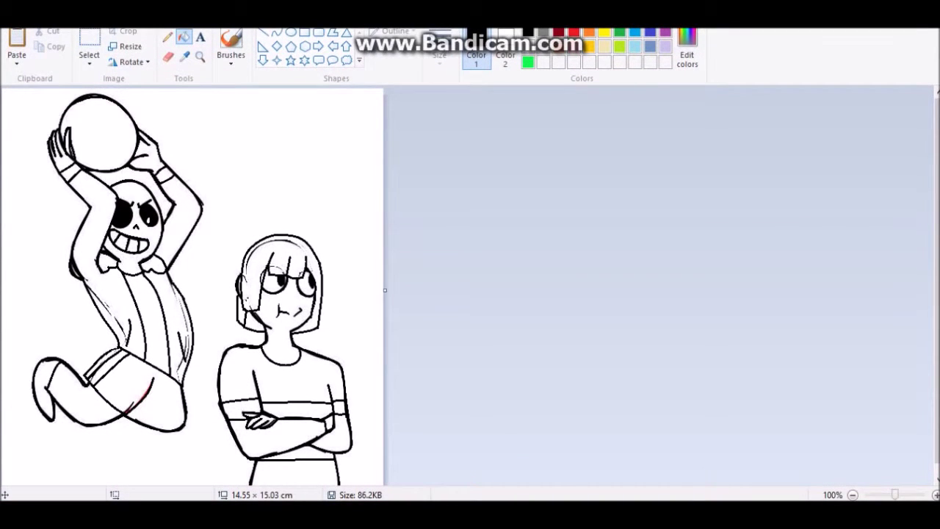
- Invert the colours of the whole drawing and convert the image to black and white
right_click(125, 137)
click(154, 289)
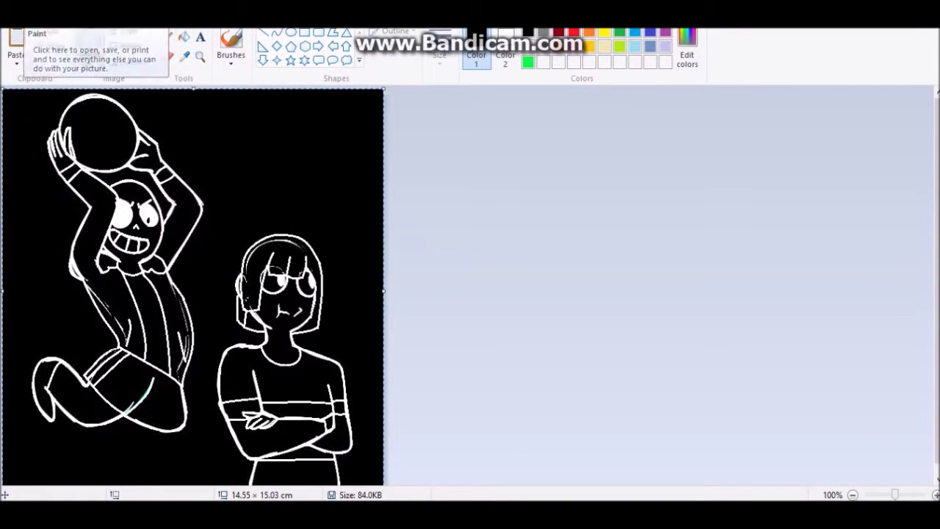
click(22, 28)
click(44, 323)
click(486, 245)
click(495, 343)
click(531, 287)
- Invert the drawing's colours back to black lines on white and set the image properties back to colour
right_click(147, 173)
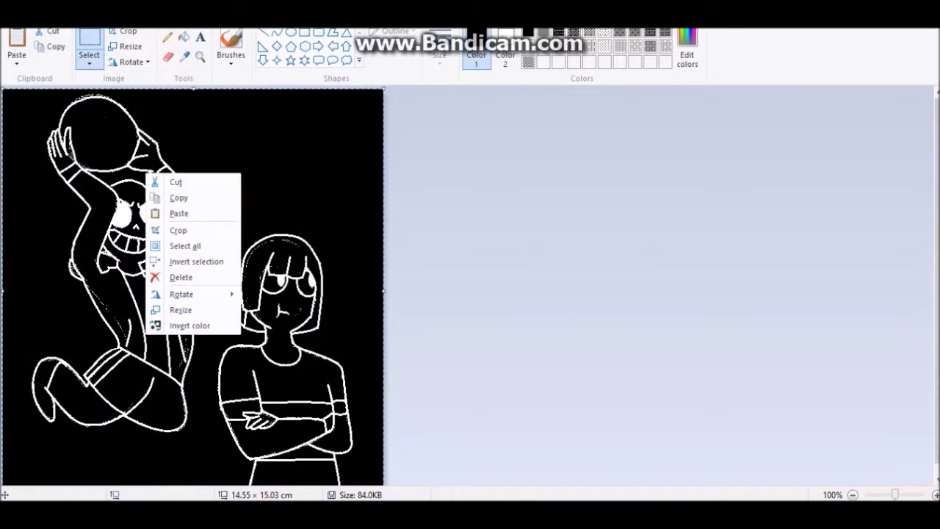
click(180, 327)
click(22, 28)
click(48, 290)
click(485, 260)
click(494, 342)
click(200, 56)
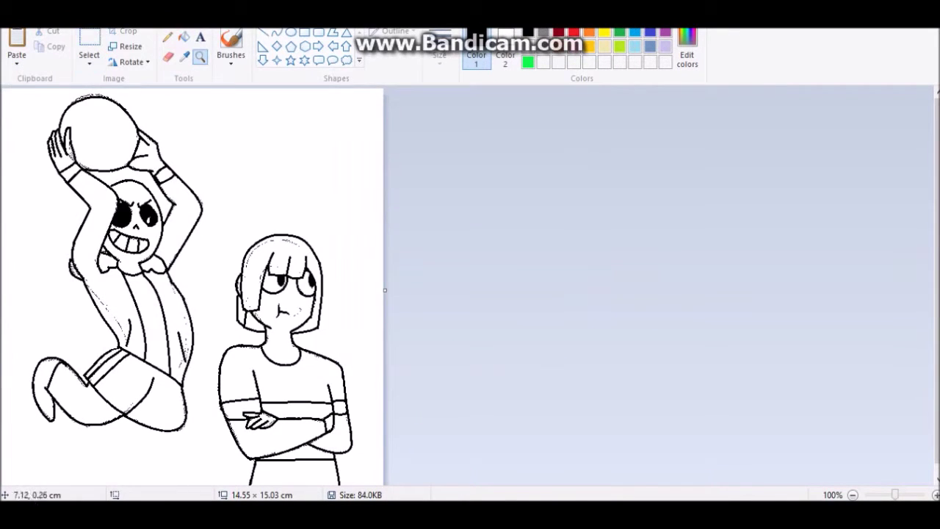
click(156, 216)
click(199, 37)
click(206, 218)
text(I Knew It Would Mess Up... ;-;)
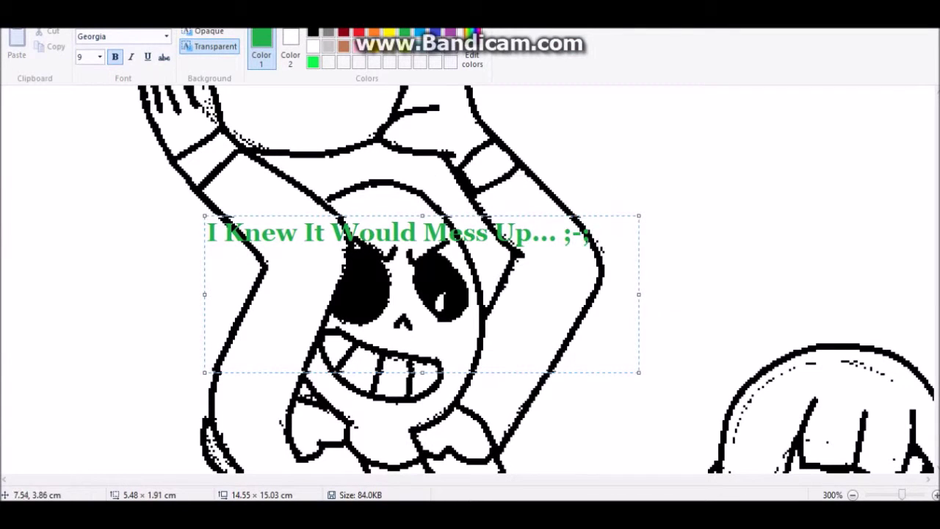
drag(593, 213, 886, 92)
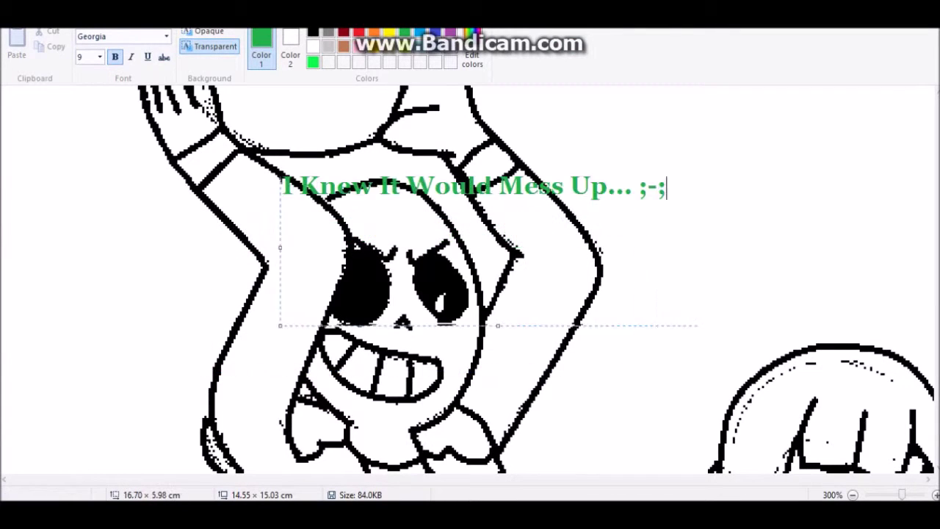
key(ctrl+z)
- Recolour the outlines of Sans, his filled eyes and the second figure red
click(158, 153)
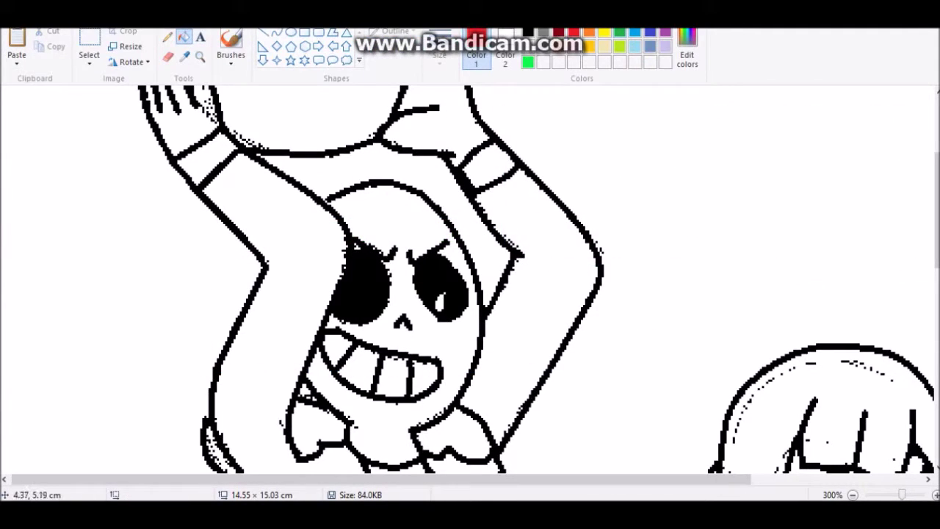
click(379, 313)
click(441, 297)
click(816, 346)
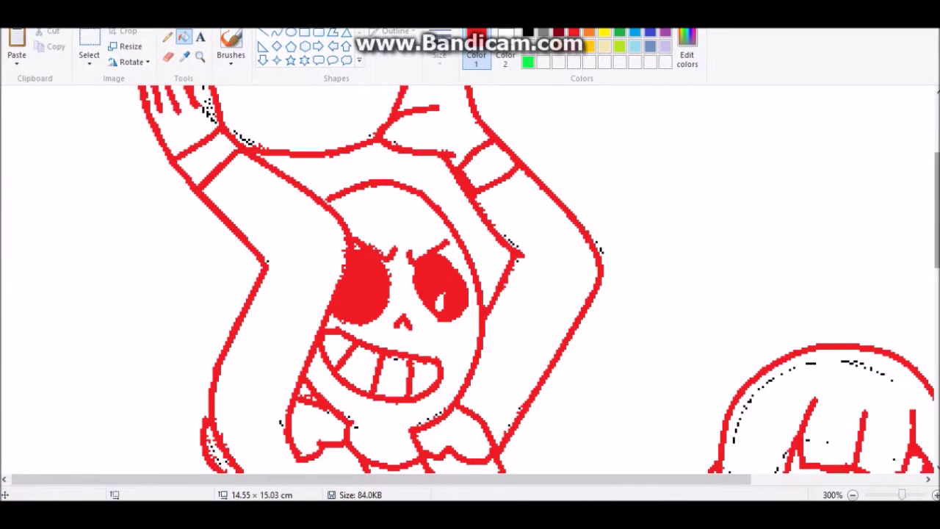
- Erase the stray black pixels along the ball's upper edge
scroll(470, 279, up, 3)
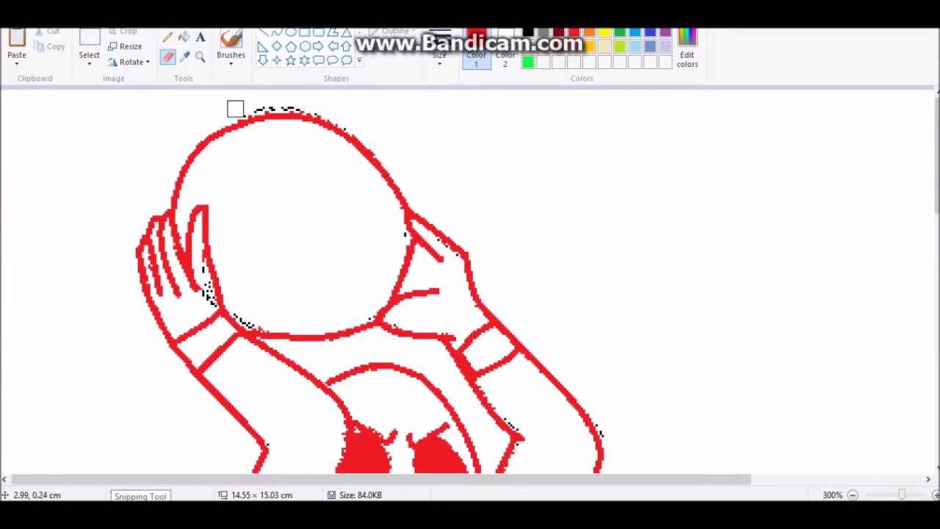
drag(235, 109, 294, 105)
click(276, 32)
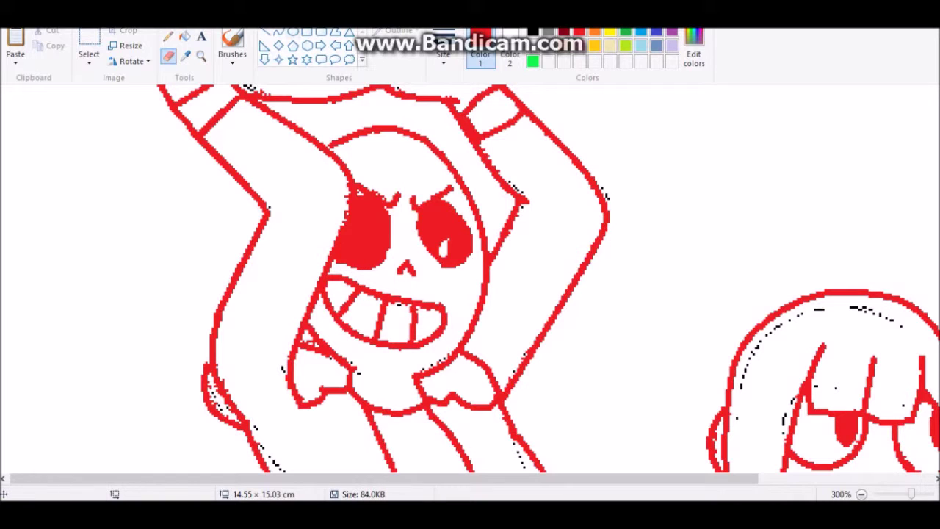
click(278, 33)
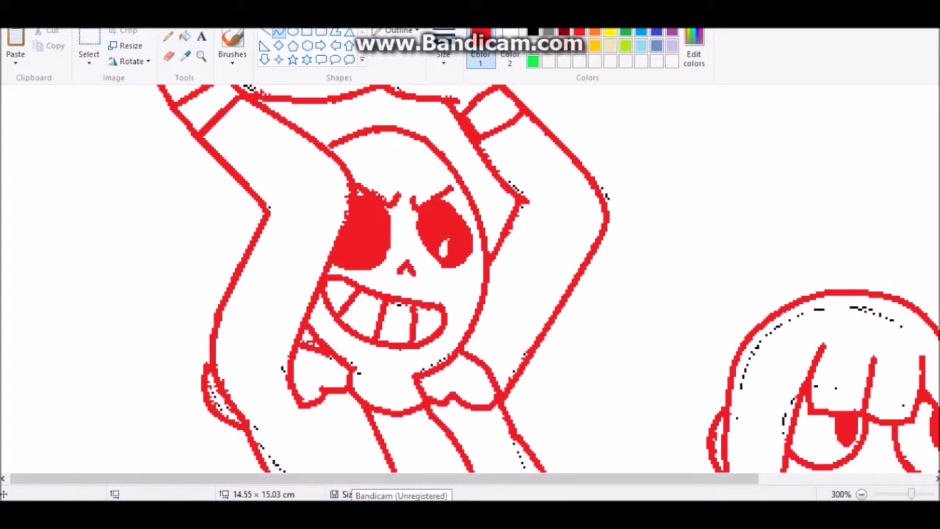
click(169, 36)
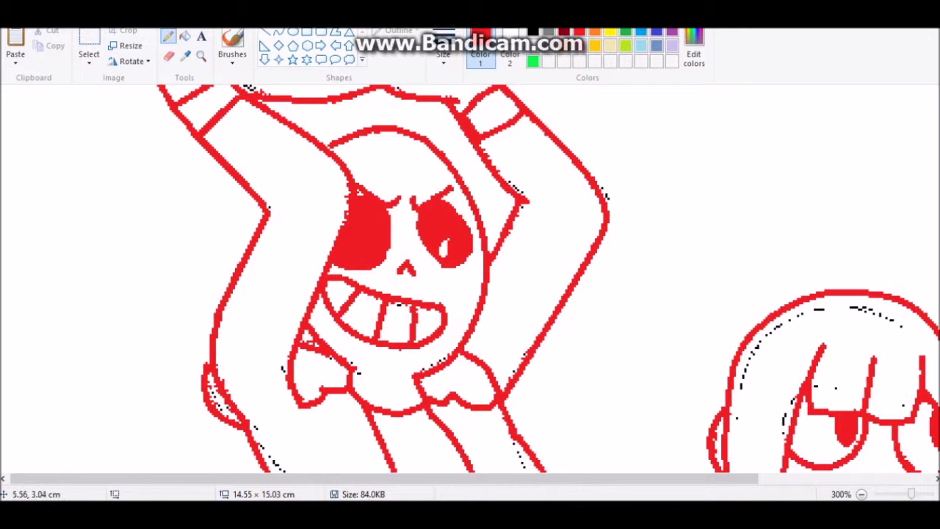
- Recolour the two remaining black fold lines on Sans's jacket red
scroll(470, 279, down, 5)
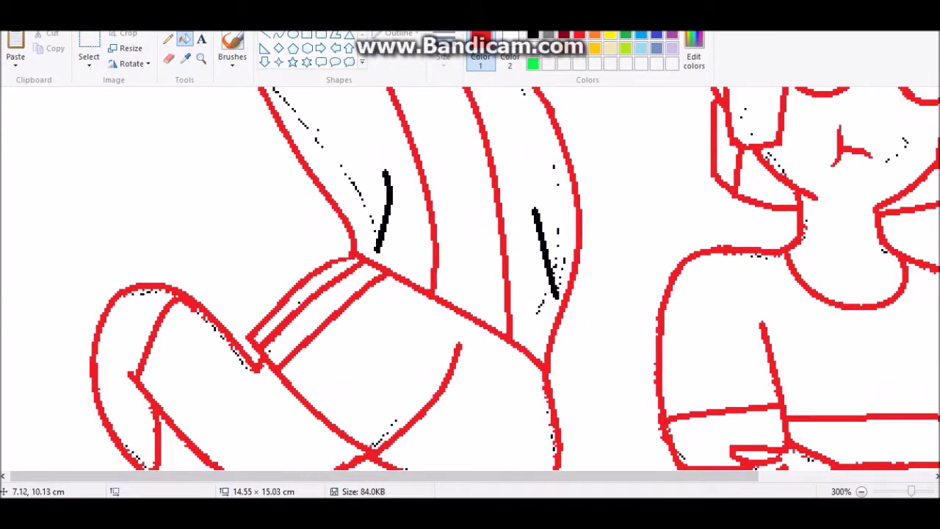
click(529, 191)
key(ctrl+z)
click(384, 213)
click(545, 253)
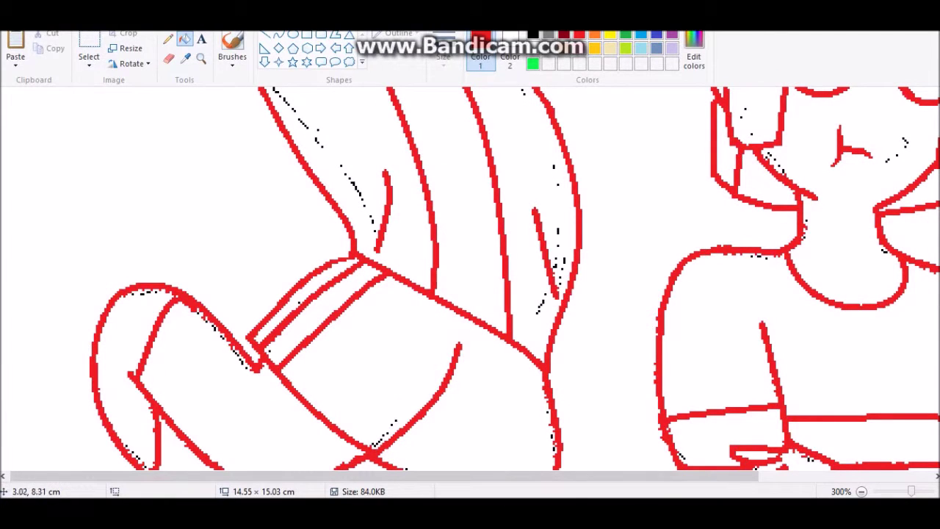
- Redraw the red edges of Sans's bent leg and hip with the Curve tool and clear the stray pixels around his elbow
click(278, 34)
drag(253, 363, 254, 365)
drag(547, 393, 556, 441)
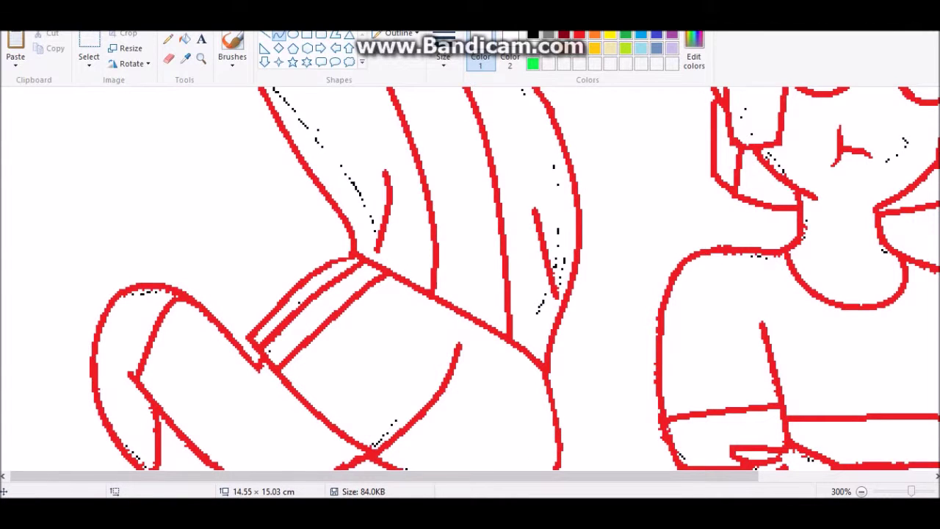
scroll(470, 279, down, 5)
scroll(470, 279, right, 5)
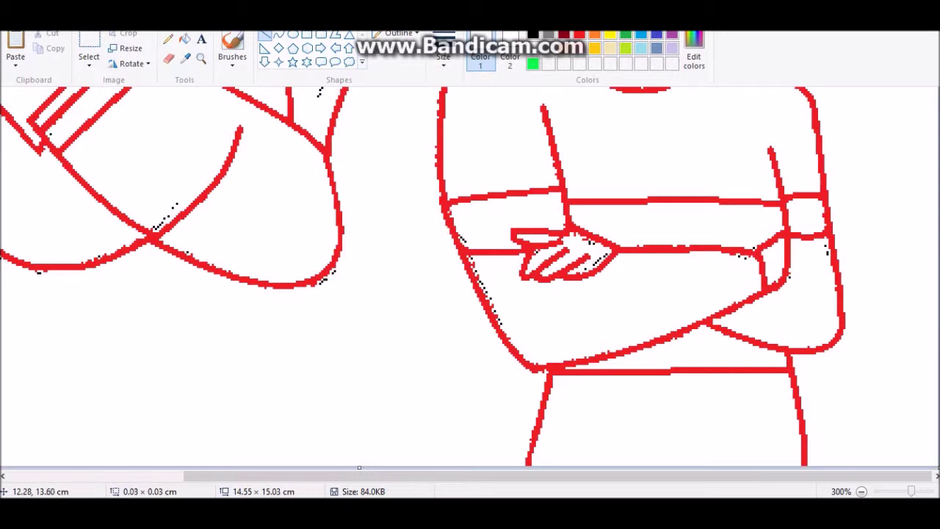
scroll(403, 279, up, 10)
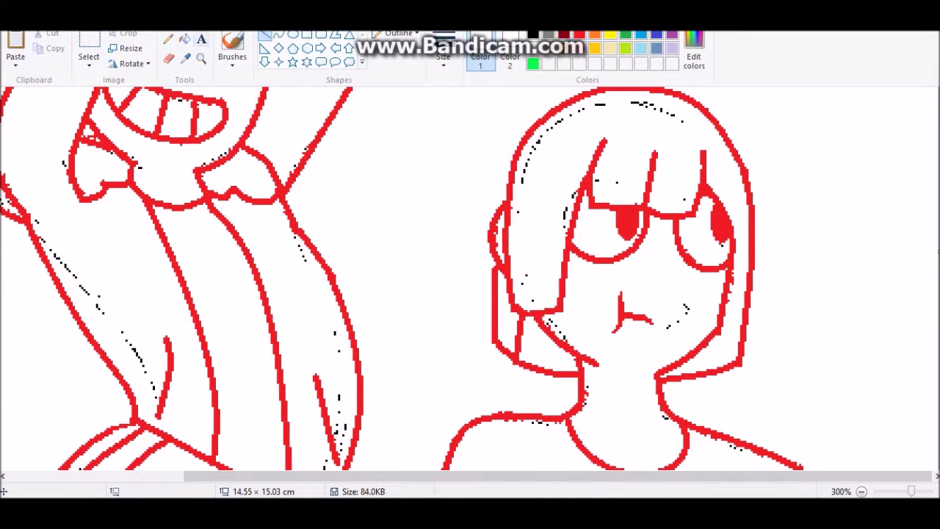
click(168, 39)
scroll(471, 279, left, 5)
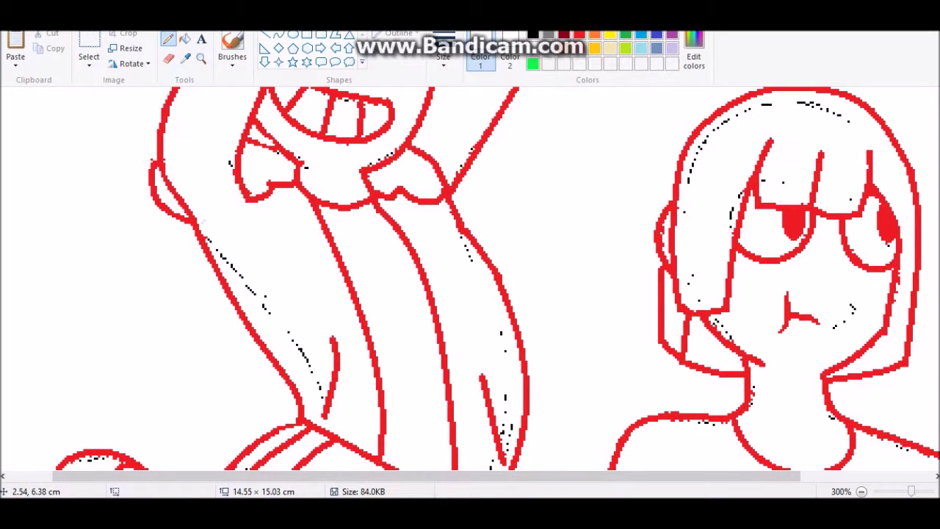
- Straighten the inner edge of Sans's far raised arm with red lines from the wristband past the elbow
click(263, 34)
scroll(470, 279, up, 8)
click(263, 34)
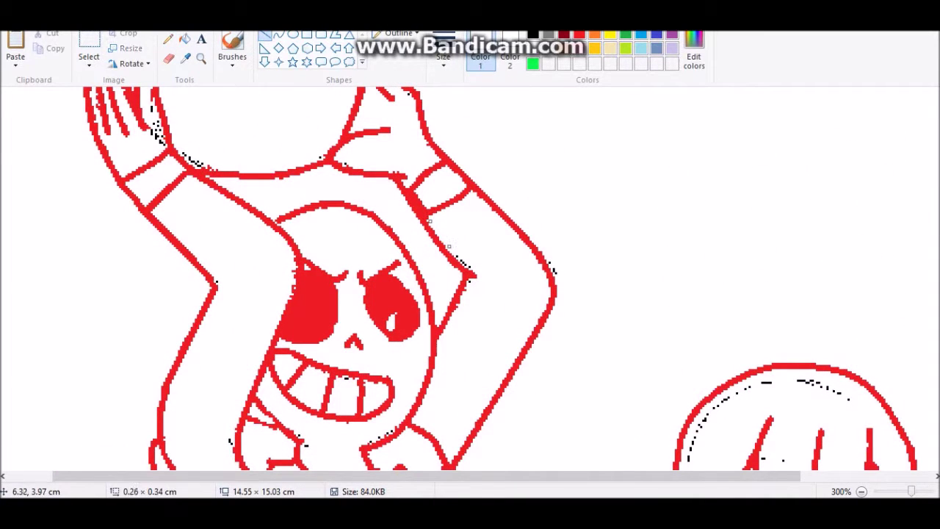
drag(462, 297, 448, 320)
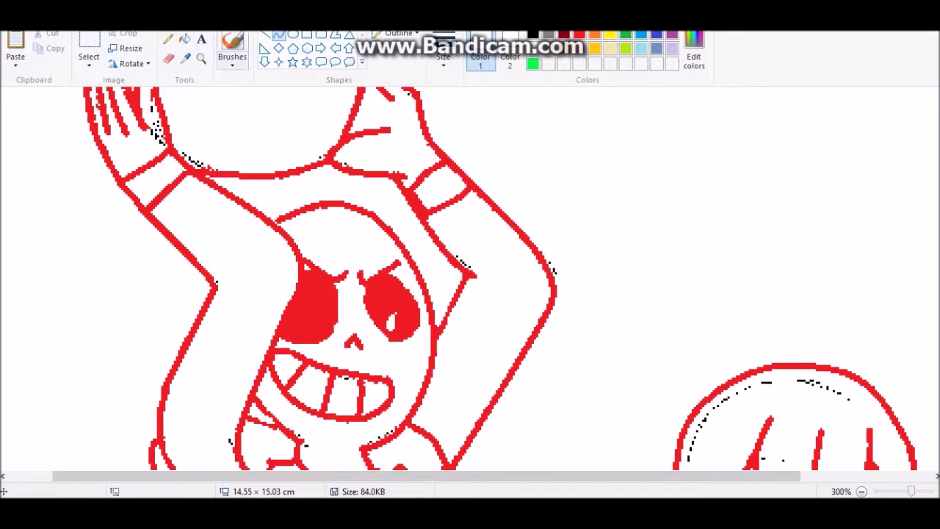
click(168, 39)
scroll(470, 279, up, 5)
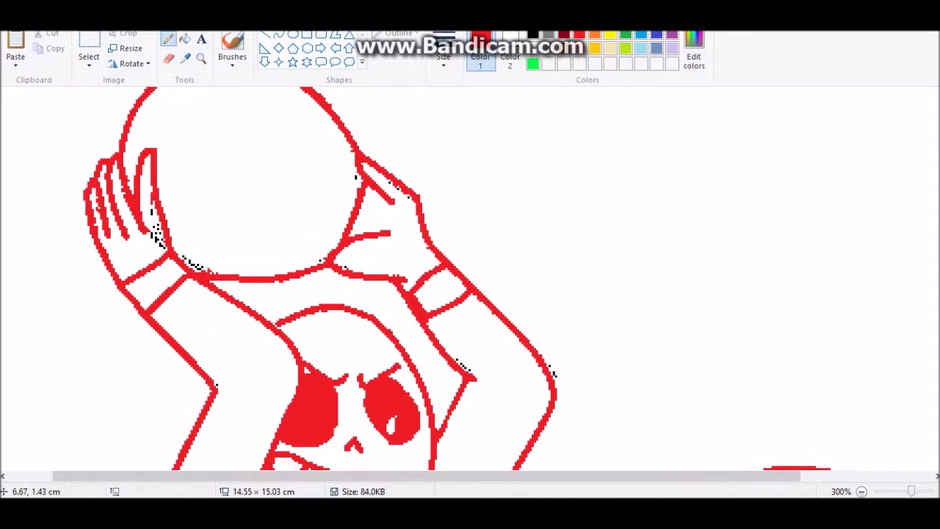
- Fill Sans's near arm, near jacket half, shirt front and hood edge with black
click(184, 39)
ctrl+scroll(471, 280, down, 3)
ctrl+scroll(147, 294, up, 1)
click(147, 323)
click(92, 220)
click(76, 266)
click(108, 258)
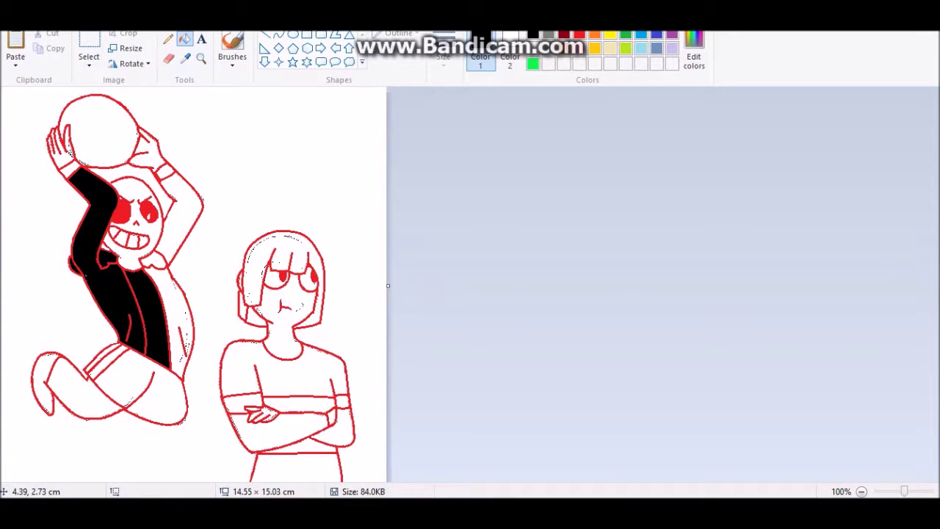
- Fill the ball, Sans's hands, far arm, head and teeth with black
click(96, 129)
click(72, 168)
click(156, 163)
click(182, 213)
click(136, 190)
click(132, 241)
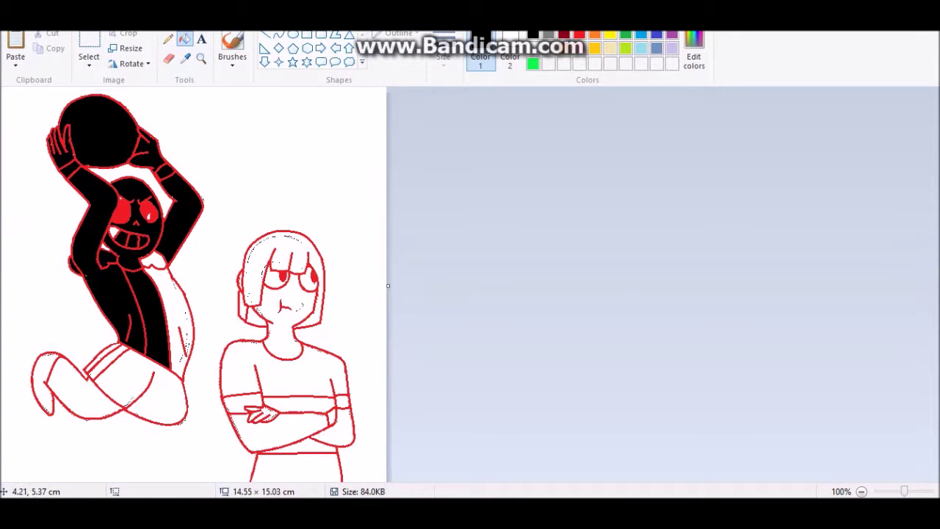
- Fill Sans's far jacket half, shorts and legs and the second figure's upper shirt and stripe with black
click(169, 316)
click(140, 389)
click(111, 360)
click(81, 389)
click(44, 382)
click(283, 367)
click(235, 404)
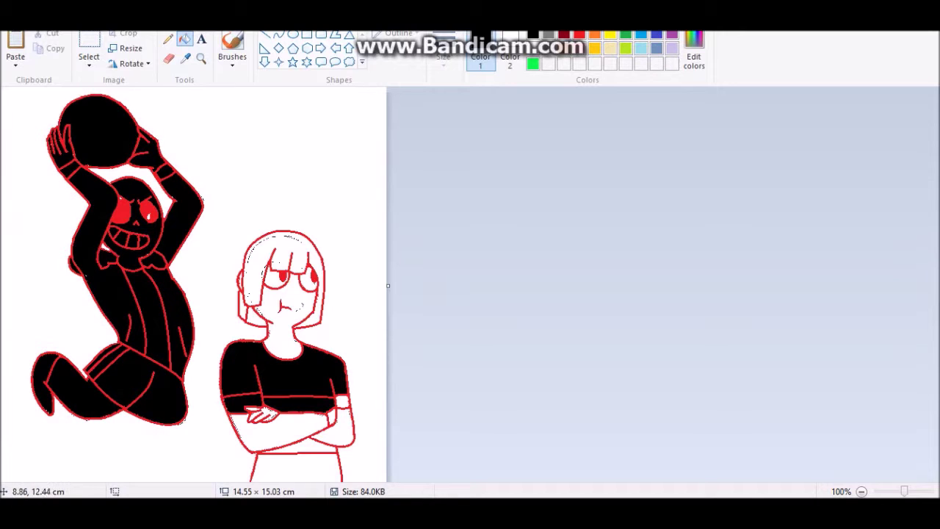
- Fill the second figure's forearms, hand, lower shirt, neck, hair and face with black
click(246, 433)
click(265, 415)
click(342, 426)
click(294, 467)
click(283, 341)
click(297, 444)
click(249, 298)
click(283, 243)
click(301, 283)
- Fill Sans's near arm and jacket half, the ball, his hands and his far arm with white
click(111, 294)
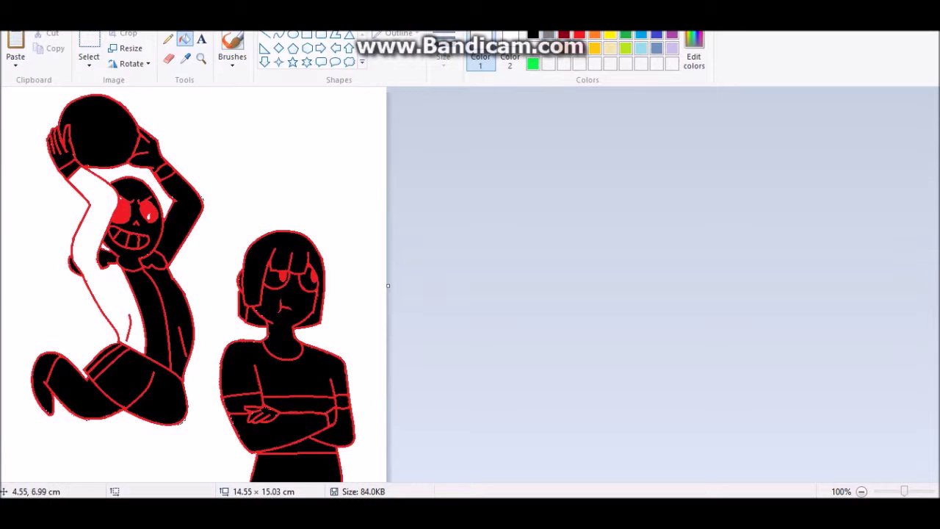
click(61, 147)
click(70, 169)
click(95, 122)
click(147, 147)
click(184, 217)
right_click(358, 122)
click(357, 121)
key(ctrl+z)
key(ctrl+z)
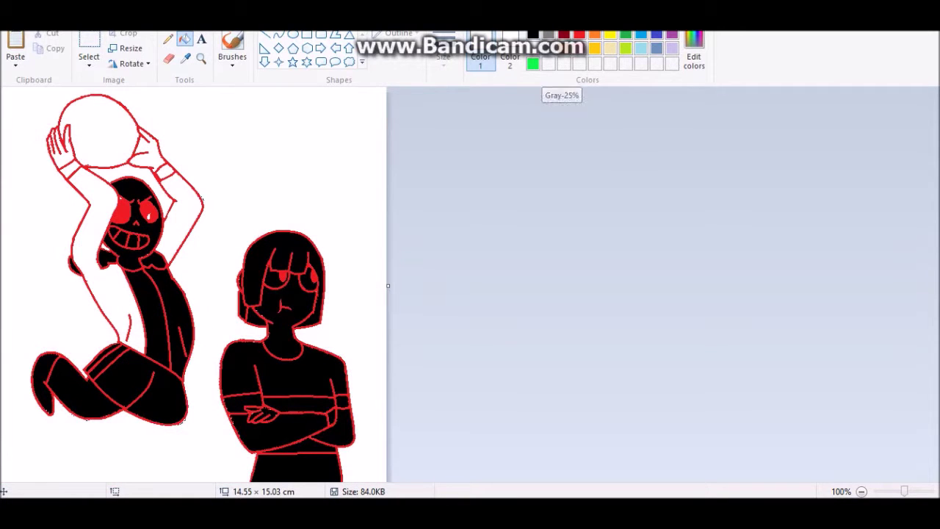
- Fill the second figure's neck, face, ear, eyes and hair with white
click(283, 323)
click(240, 281)
click(255, 291)
click(277, 276)
click(308, 279)
click(256, 316)
click(241, 294)
key(ctrl+z)
click(243, 306)
- Fill the second figure's shirt, stripe, sleeves and forearms with white
click(294, 367)
click(239, 403)
click(293, 433)
click(309, 406)
click(354, 440)
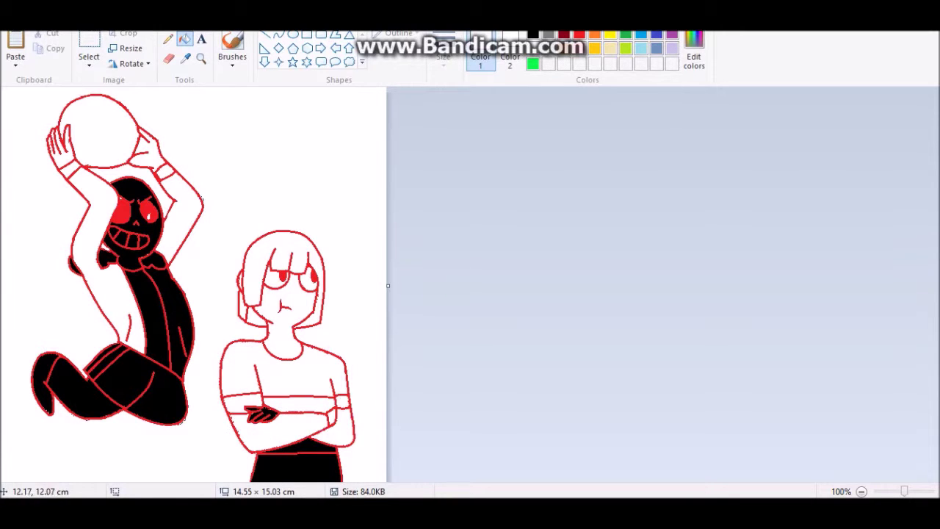
click(338, 422)
key(ctrl+z)
key(ctrl+y)
drag(224, 88, 389, 245)
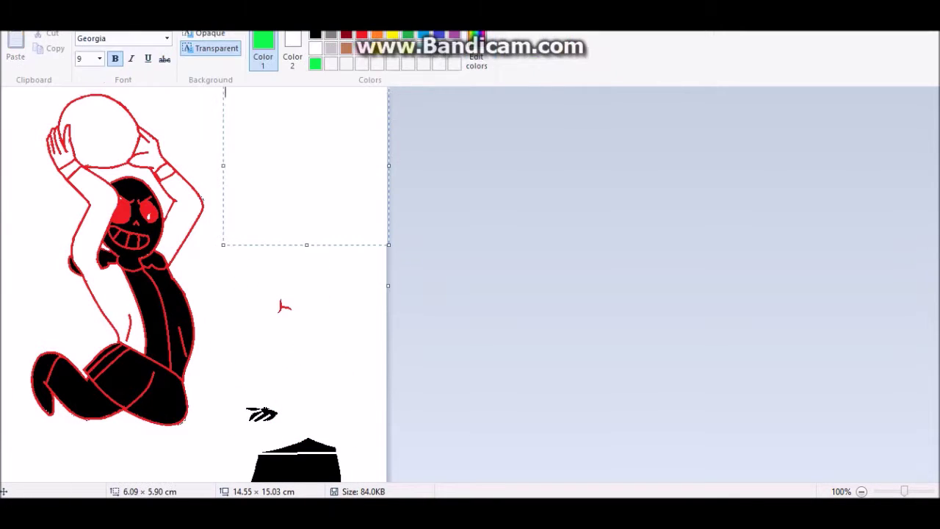
text(Bloody Hell)
key(ctrl+z)
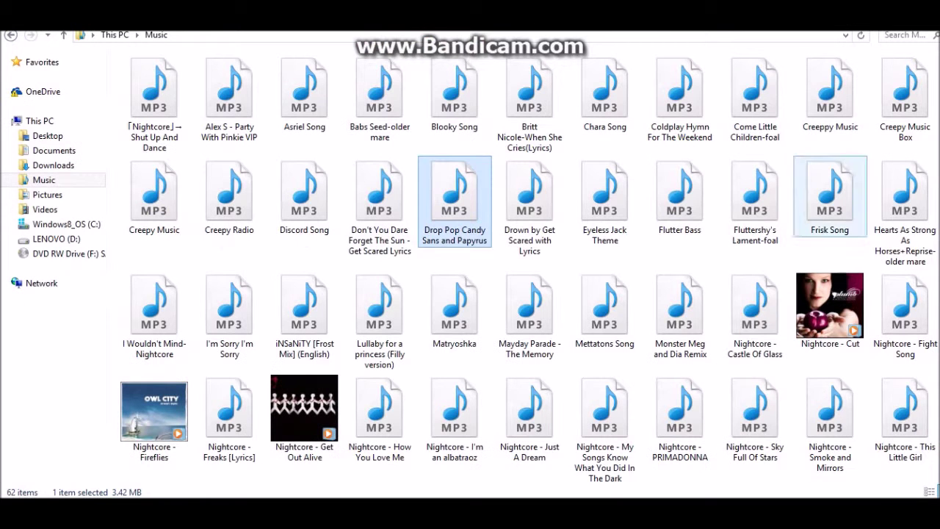
scroll(905, 316, down, 3)
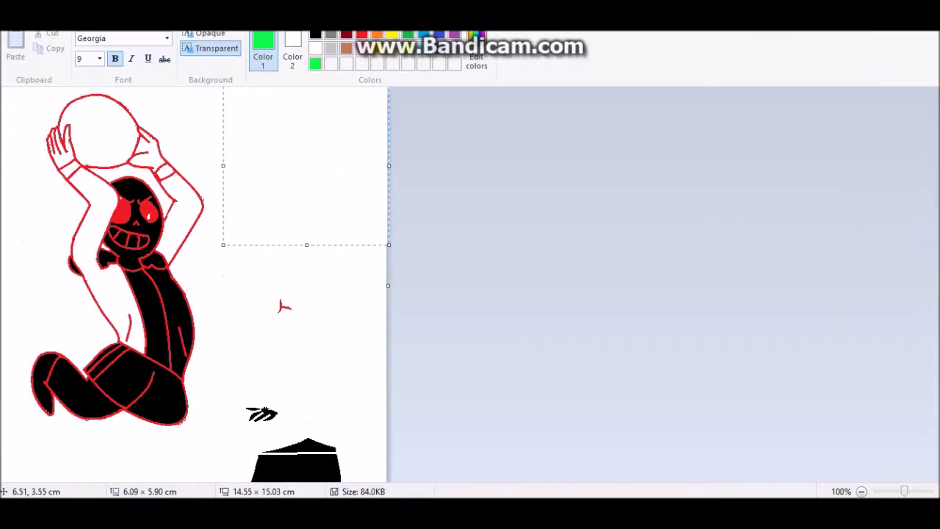
drag(223, 244, 191, 226)
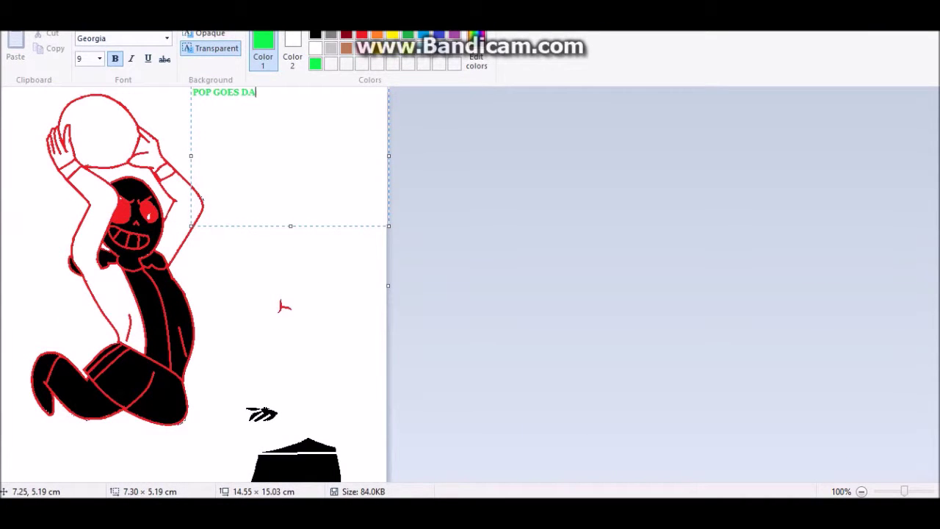
key(BackSpace)
key(BackSpace)
key(BackSpace)
key(BackSpace)
key(BackSpace)
key(BackSpace)
key(BackSpace)
key(BackSpace)
key(BackSpace)
key(BackSpace)
key(BackSpace)
key(BackSpace)
key(BackSpace)
key(BackSpace)
key(BackSpace)
key(BackSpace)
key(BackSpace)
key(BackSpace)
key(BackSpace)
key(BackSpace)
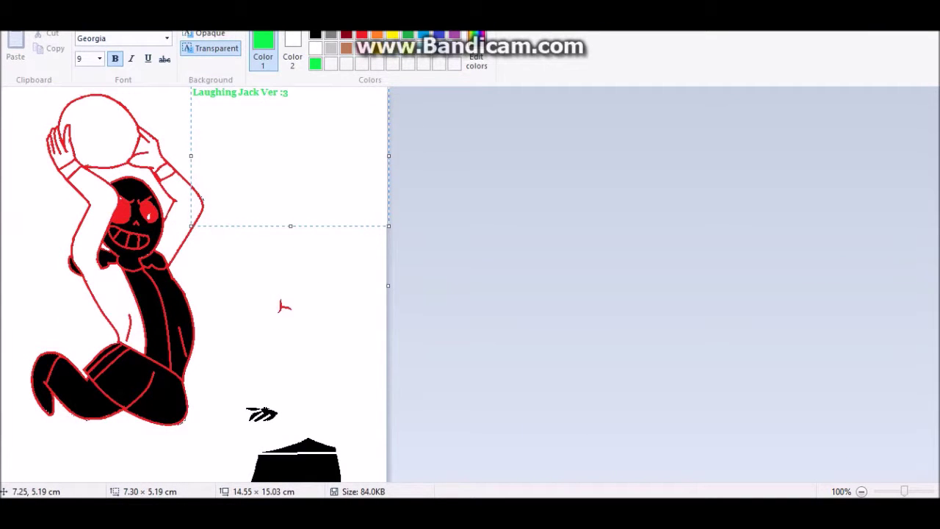
key(ctrl+z)
key(ctrl+z)
key(ctrl+z)
key(ctrl+z)
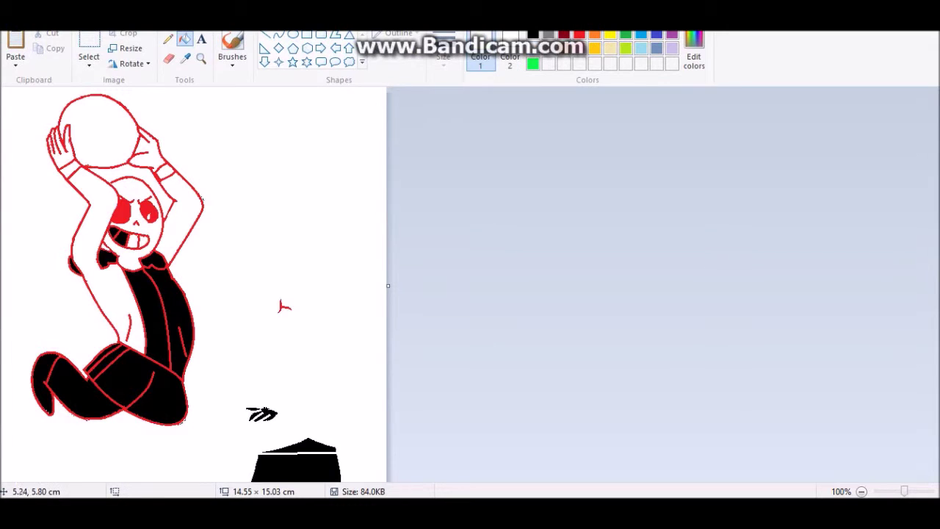
- Undo the fills that erased the second figure's outlines and fill Sans's legs, shorts and shirt front with white
key(ctrl+z)
key(ctrl+z)
key(ctrl+z)
key(ctrl+y)
key(ctrl+y)
key(ctrl+y)
key(ctrl+y)
key(ctrl+y)
key(ctrl+y)
key(ctrl+y)
key(ctrl+y)
key(ctrl+y)
key(ctrl+y)
key(ctrl+y)
key(ctrl+y)
key(ctrl+y)
key(ctrl+y)
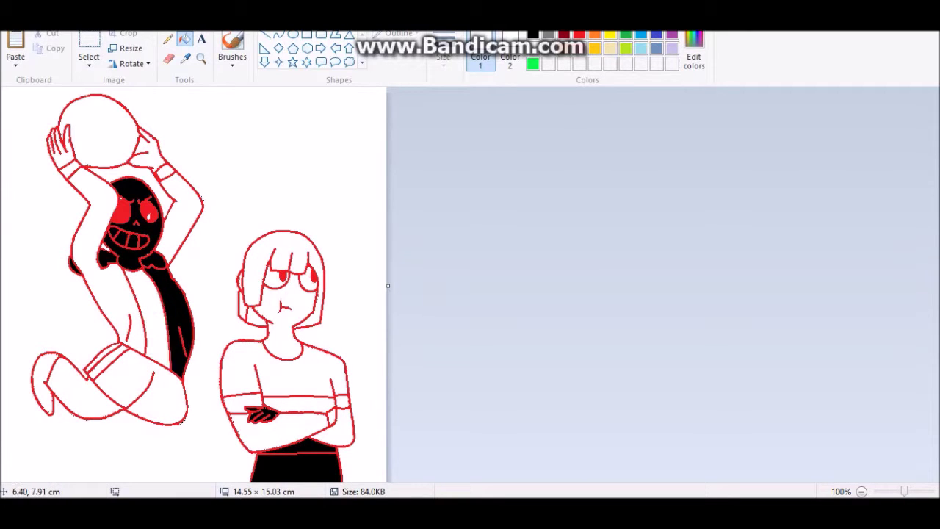
- Fill Sans's head, teeth, hood and far jacket half and the second figure's hand and lower shirt with white
key(ctrl+y)
key(ctrl+y)
key(ctrl+y)
key(ctrl+y)
key(ctrl+y)
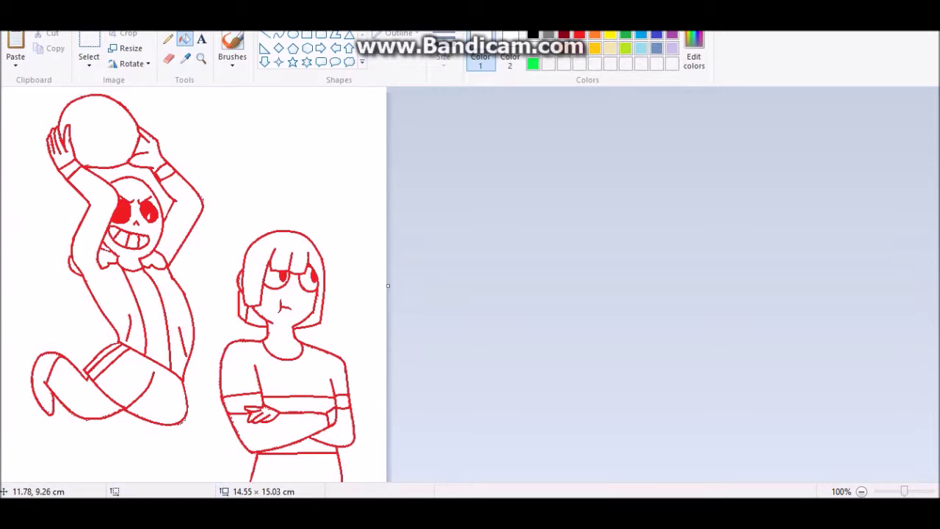
- Recolour the red outlines of the ball and both figures black
key(ctrl+y)
key(ctrl+y)
key(ctrl+y)
key(ctrl+y)
key(ctrl+y)
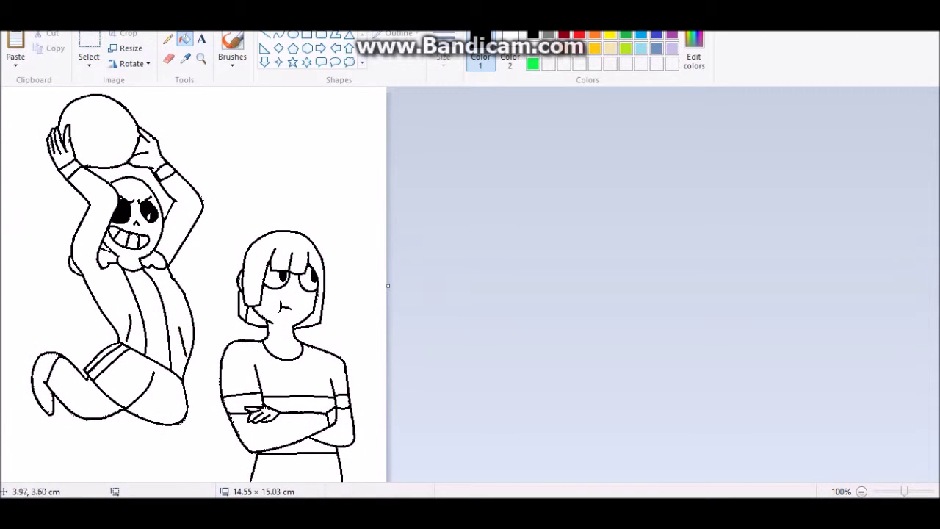
click(208, 202)
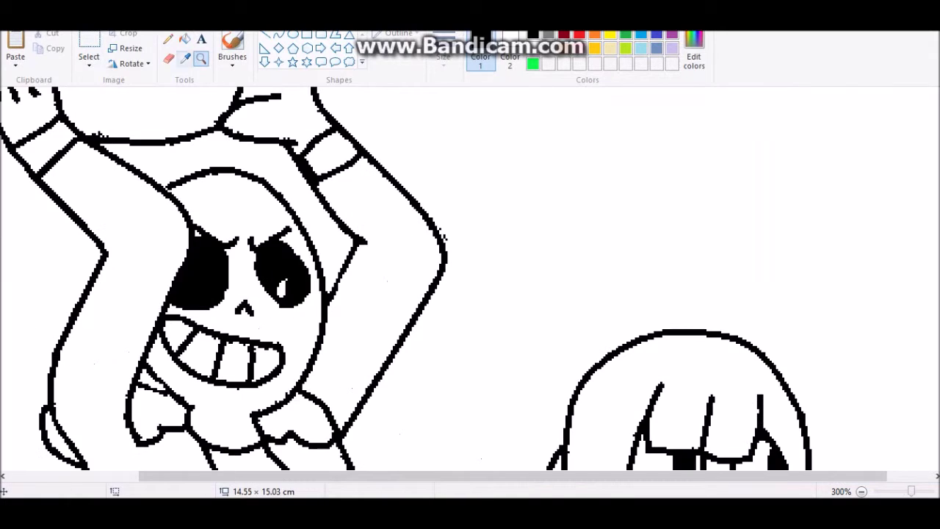
- Fill the highlight in Sans's open eye socket with indigo
click(185, 39)
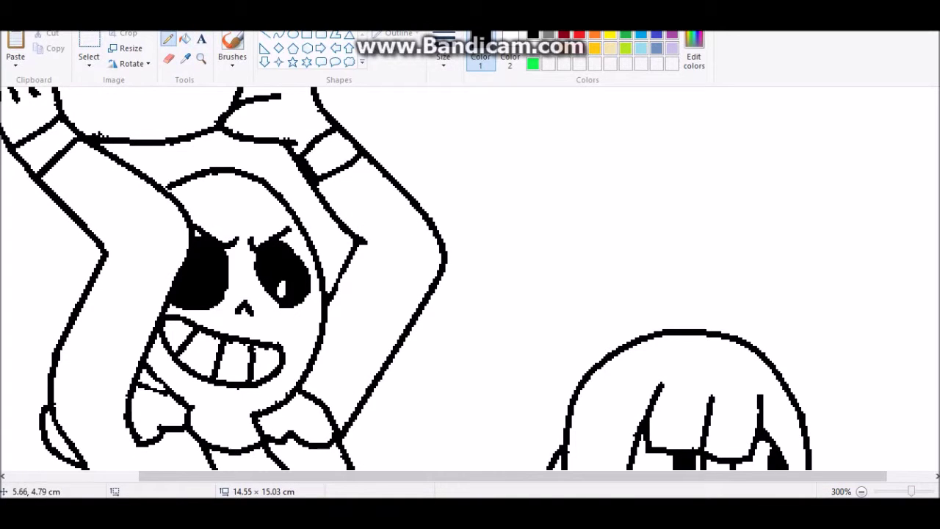
click(656, 35)
click(282, 290)
click(168, 39)
click(532, 34)
click(862, 491)
click(862, 492)
click(862, 492)
click(201, 58)
click(110, 184)
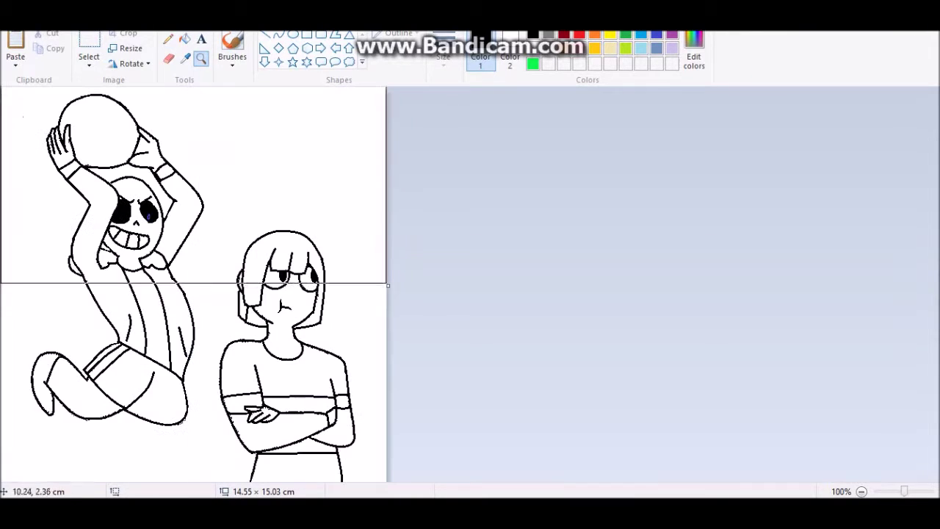
click(16, 64)
click(27, 94)
key(Escape)
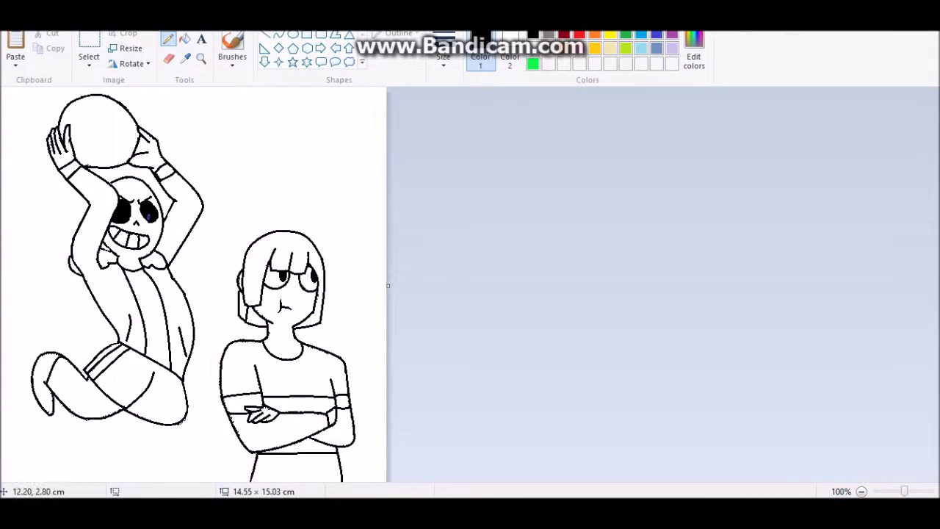
click(15, 65)
click(27, 94)
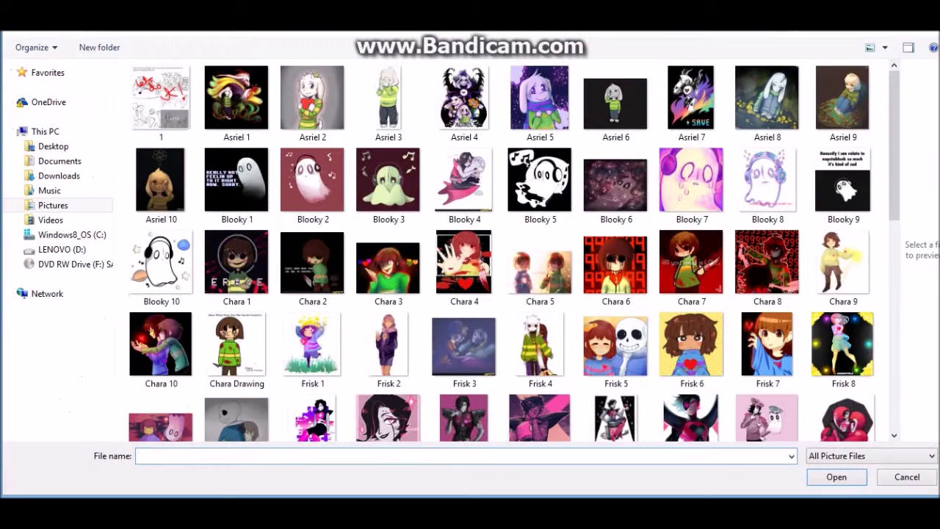
double_click(541, 268)
key(ctrl+z)
- Paste the Chara Drawing picture from file above the second figure as a colour reference
click(15, 64)
click(27, 94)
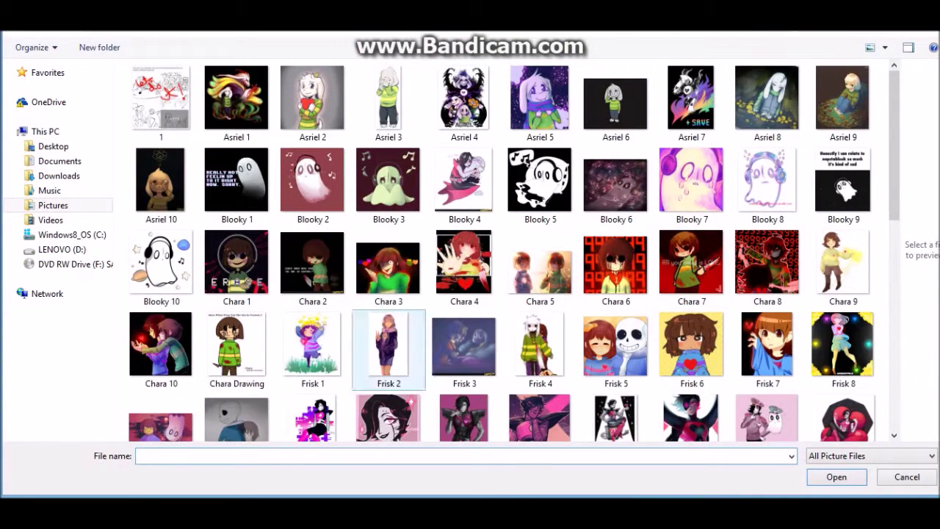
double_click(236, 345)
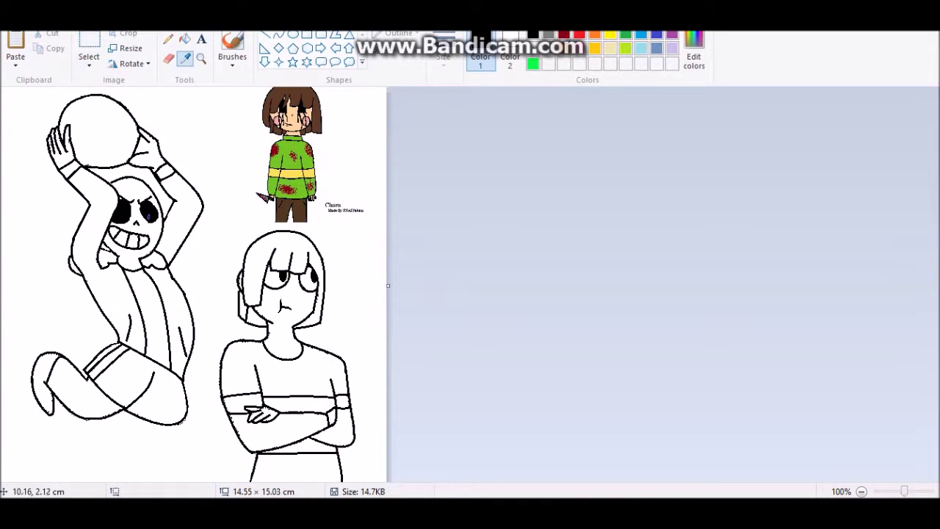
- Fill the second figure's sweater body, sleeves and forearms with the green sampled from the reference sweater
click(282, 144)
click(294, 367)
click(243, 434)
click(294, 470)
click(334, 429)
- Fill the sweater's chest, sleeve and lower stripes with the yellow sampled from the reference stripe
click(185, 57)
click(291, 173)
click(294, 445)
click(257, 412)
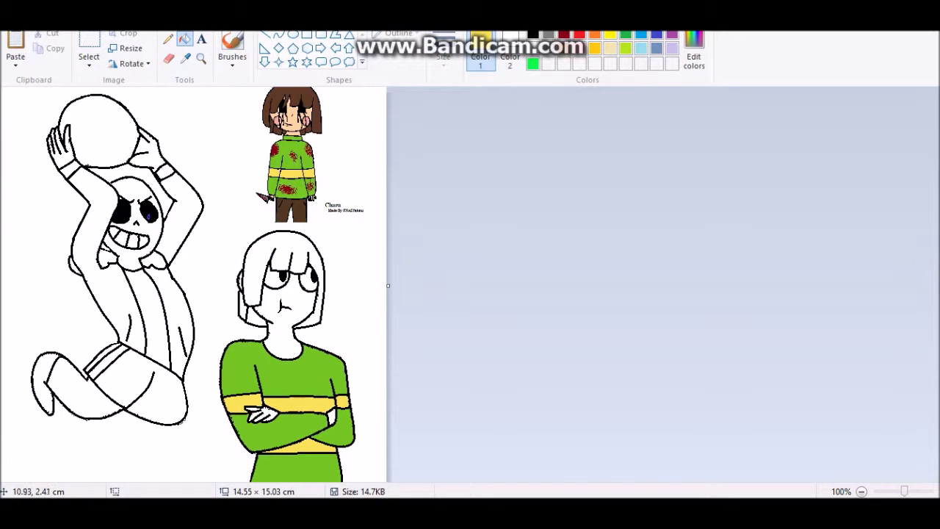
- Fill the second figure's face, neck, ear and hands with the skin tone sampled from the reference face
click(185, 57)
click(292, 123)
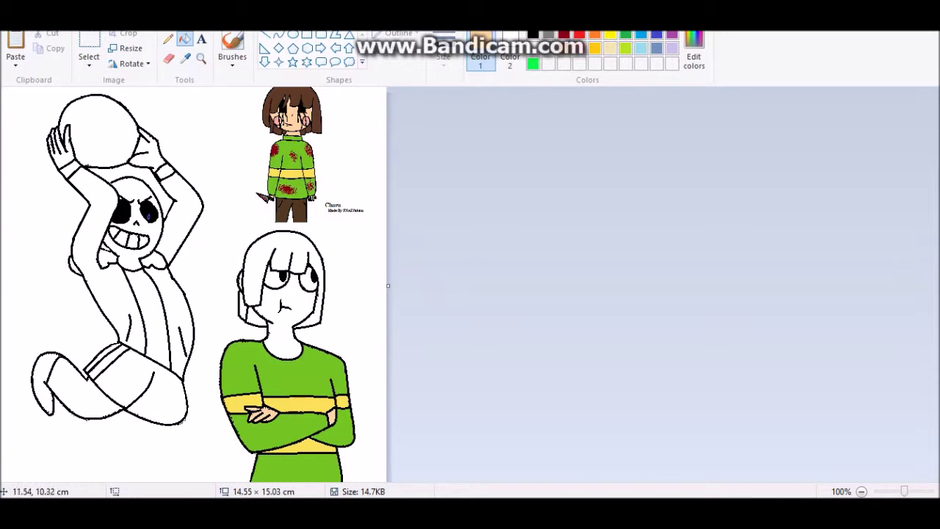
click(278, 317)
- Switch to the Music folder and play Mayday Parade - The Memory and one more track
scroll(300, 219, up, 2)
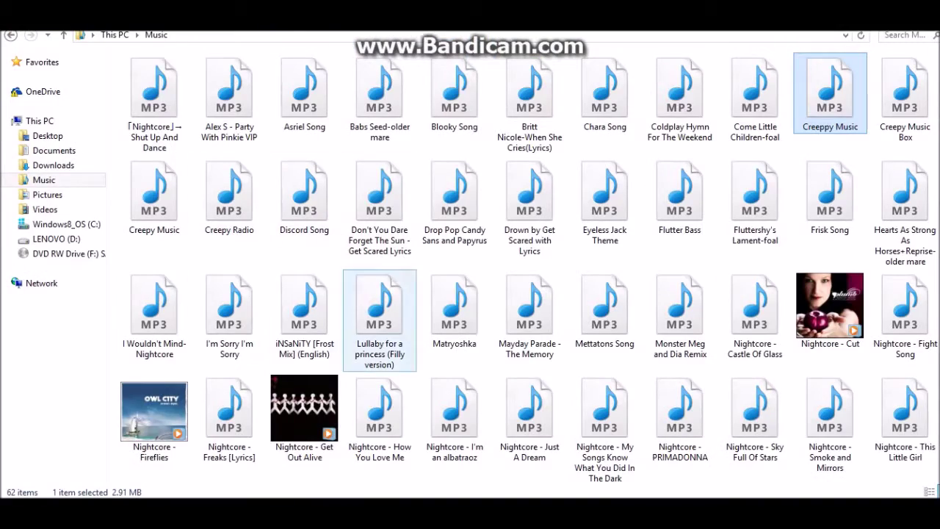
double_click(529, 308)
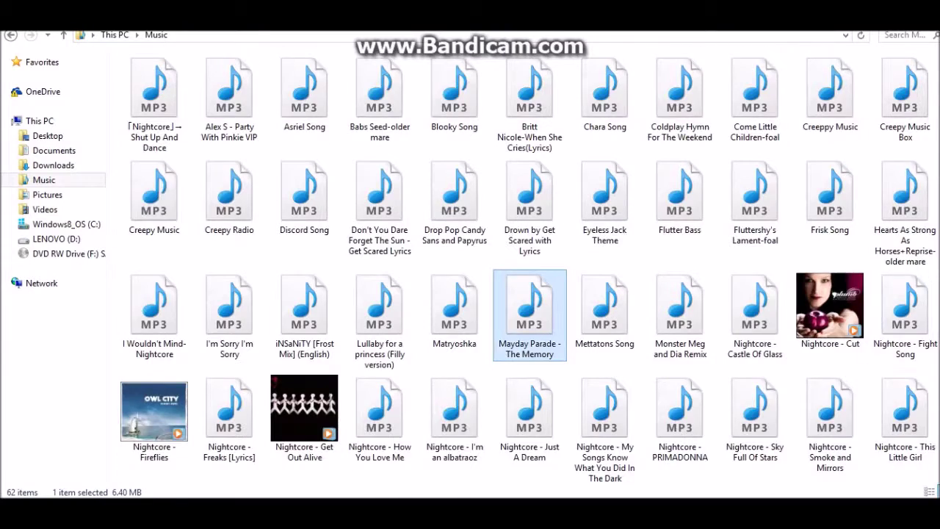
scroll(454, 239, down, 2)
scroll(529, 294, down, 1)
double_click(604, 220)
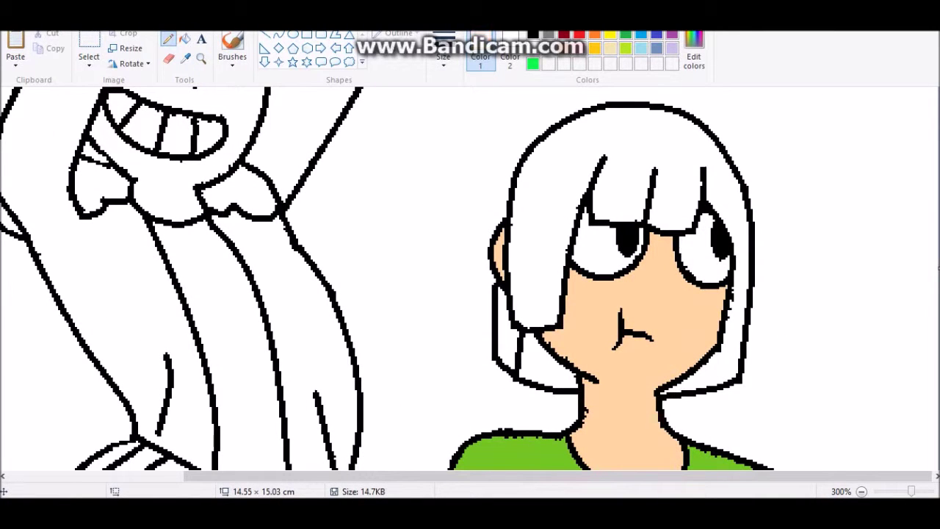
- Define a dark brown custom colour and fill all sections of the second figure's hair with it
click(693, 55)
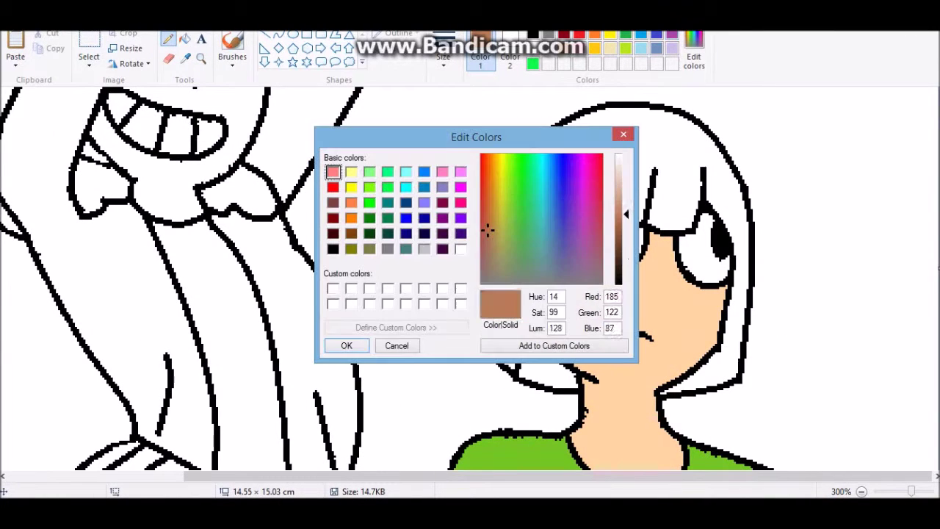
key(Return)
click(184, 39)
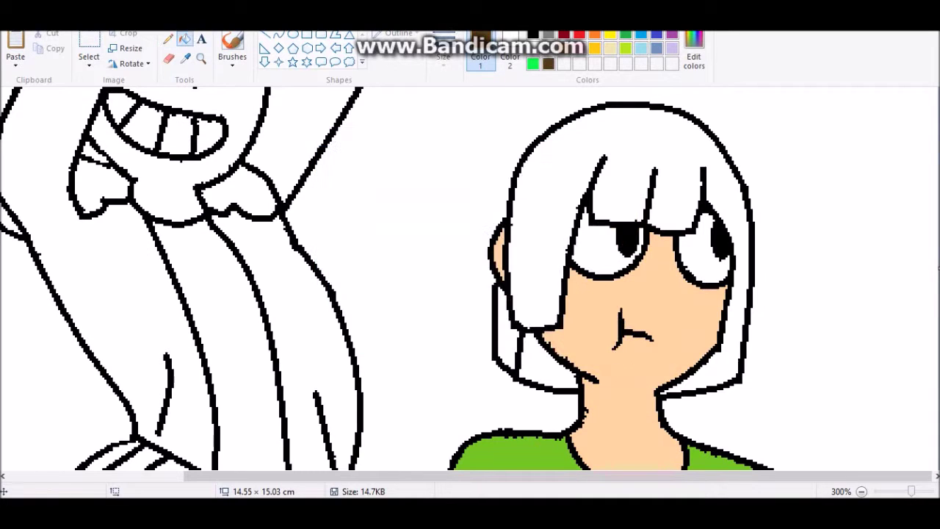
click(647, 147)
click(506, 323)
click(543, 367)
- Define a light pink custom colour with red 251, green 181 and blue 164
click(168, 39)
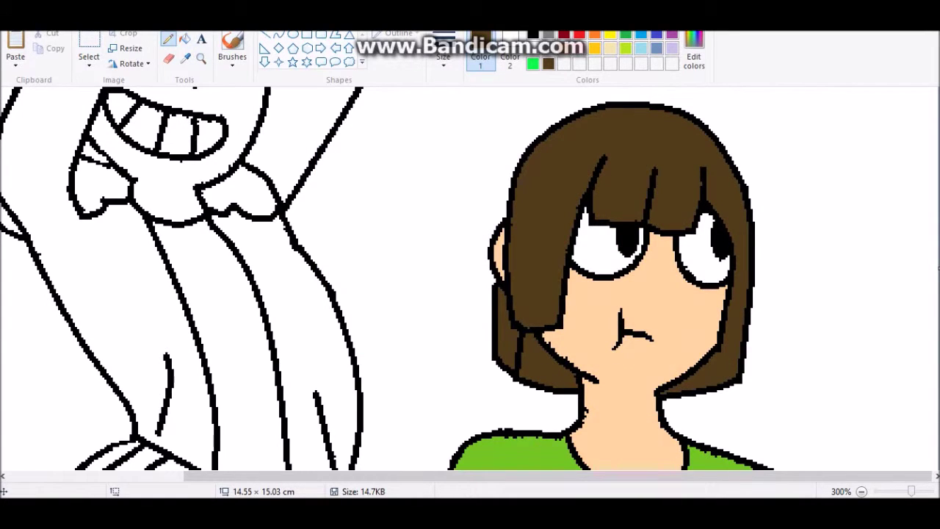
click(694, 56)
click(487, 180)
click(483, 174)
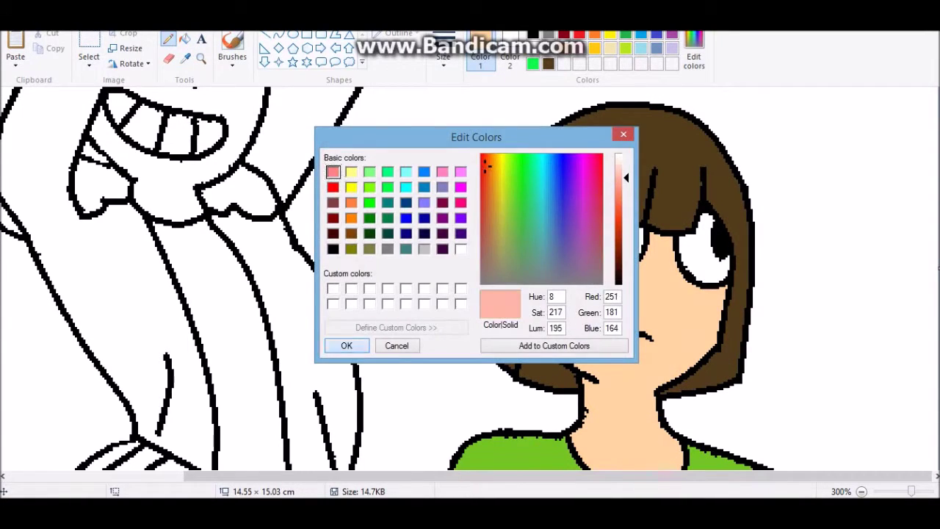
click(342, 345)
- Try a solid pink circle about 0.74 × 0.77 cm on each of the second figure's cheeks and undo both
click(443, 59)
click(476, 169)
drag(657, 297, 717, 357)
drag(548, 287, 606, 345)
click(185, 39)
click(579, 319)
click(672, 338)
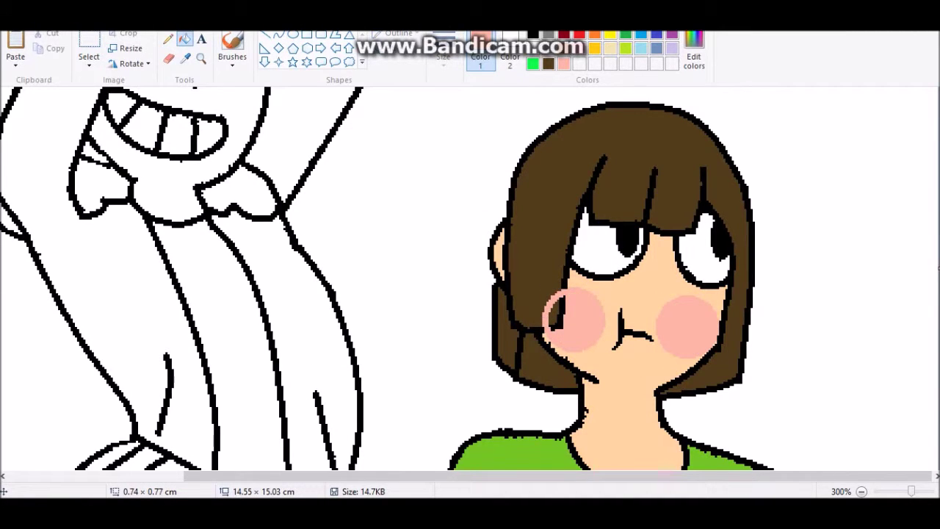
key(ctrl+z)
key(ctrl+z)
key(ctrl+z)
key(ctrl+z)
- Airbrush speckled pink blush onto both of the second figure's cheeks
click(232, 63)
click(236, 113)
click(443, 58)
click(476, 168)
drag(577, 323, 587, 338)
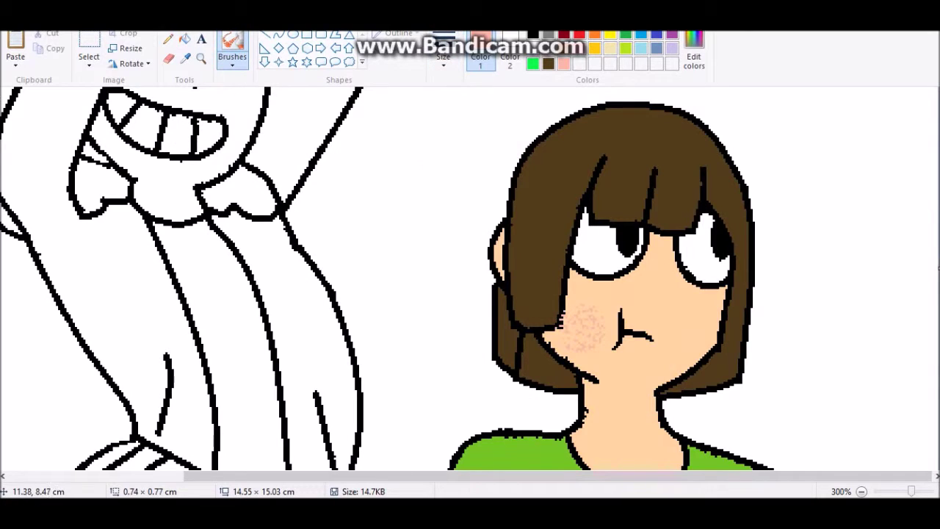
drag(683, 316, 708, 345)
drag(588, 340, 603, 354)
click(278, 34)
click(443, 59)
click(477, 144)
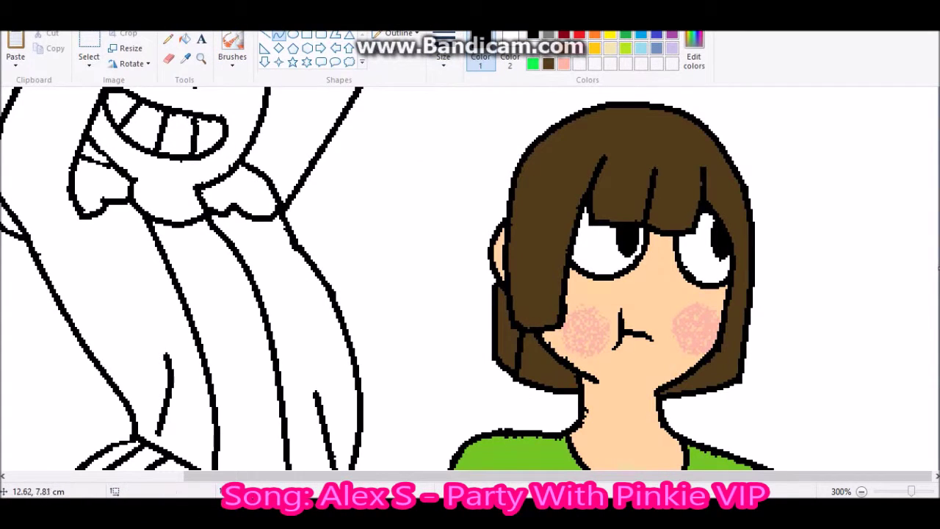
- Delete the pasted Chara reference picture above the second figure
key(ctrl+Page_Down)
key(ctrl+Page_Down)
click(89, 51)
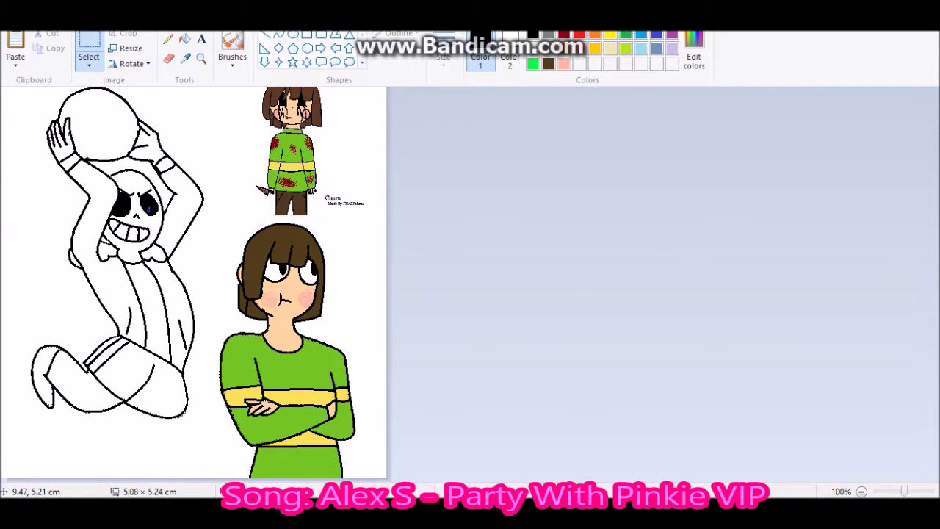
key(Delete)
- Paste the picture of Sans with the ghostly Papyrus from file as a colour reference and shrink it
click(232, 59)
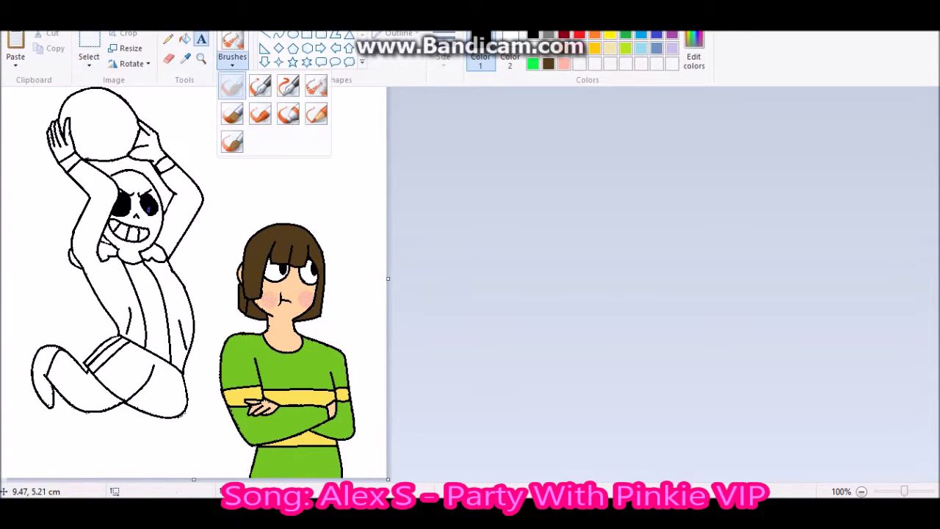
click(235, 88)
click(15, 65)
click(33, 103)
scroll(843, 264, down, 5)
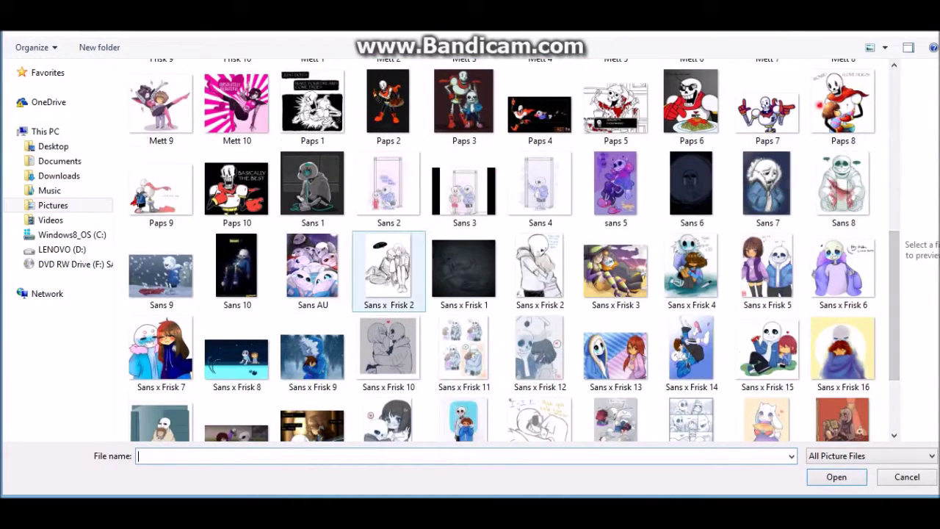
double_click(237, 272)
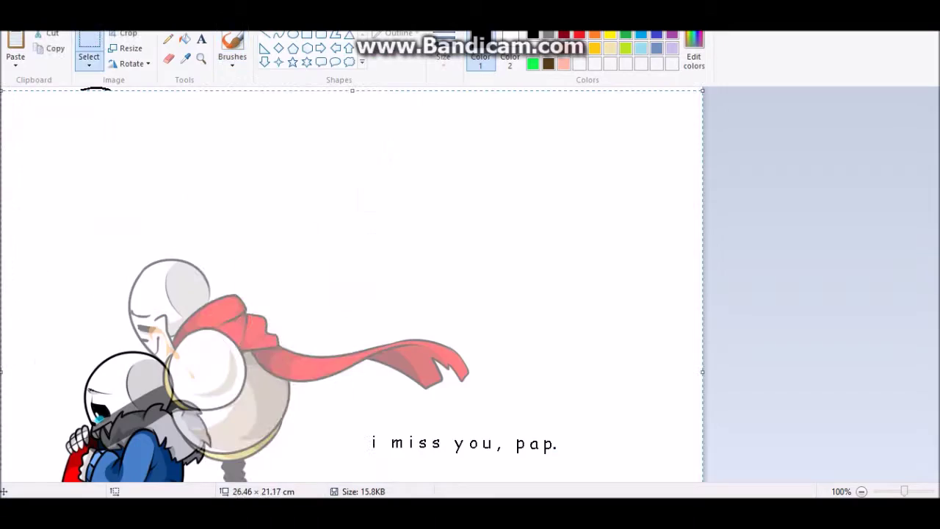
drag(481, 441, 343, 294)
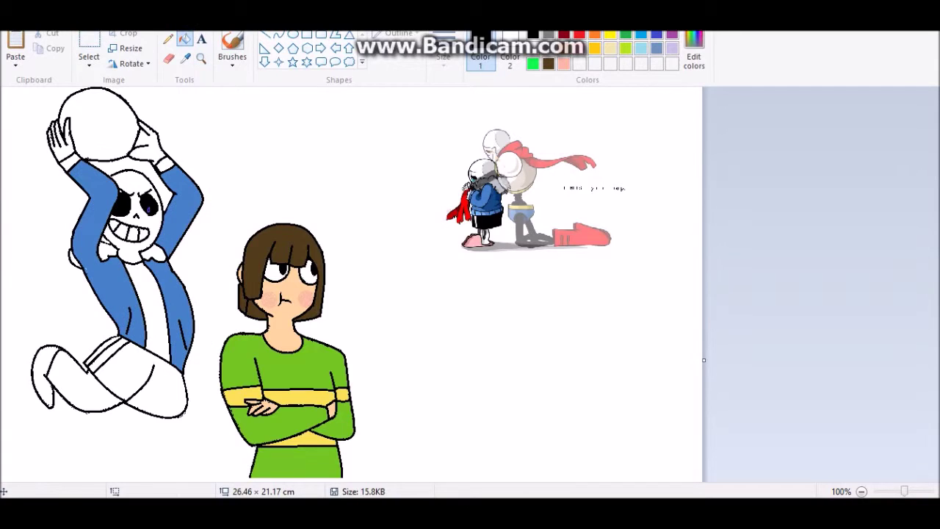
- Fill Sans's shorts with a custom near-black and his slipper with the pink sampled from the reference slipper
click(694, 57)
click(344, 344)
click(101, 372)
click(185, 58)
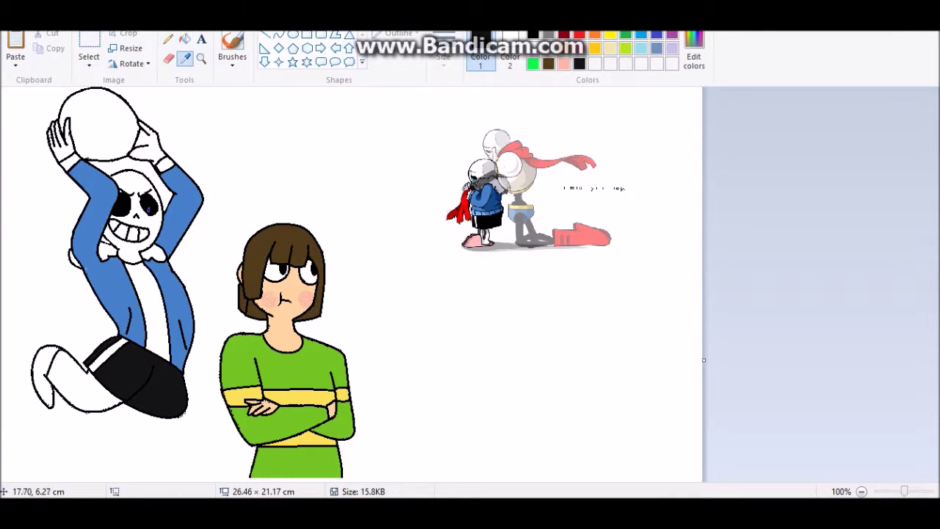
click(472, 243)
click(44, 375)
- Fill Sans's jacket cuffs with a darker custom blue and the ball with orange
click(201, 58)
click(185, 58)
click(108, 204)
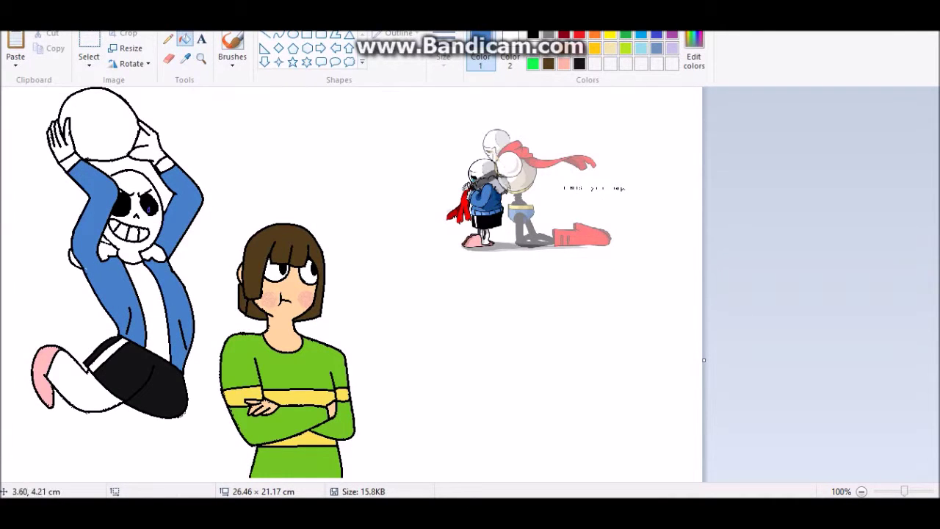
click(694, 57)
click(346, 345)
click(594, 48)
click(98, 121)
- Write the comment "Idk What A Basket Ball Looks Like xD" beside the ball and delete it
click(201, 39)
drag(194, 87, 480, 186)
text(Idk What A Basket Ball Looks Like xD)
key(ctrl+a)
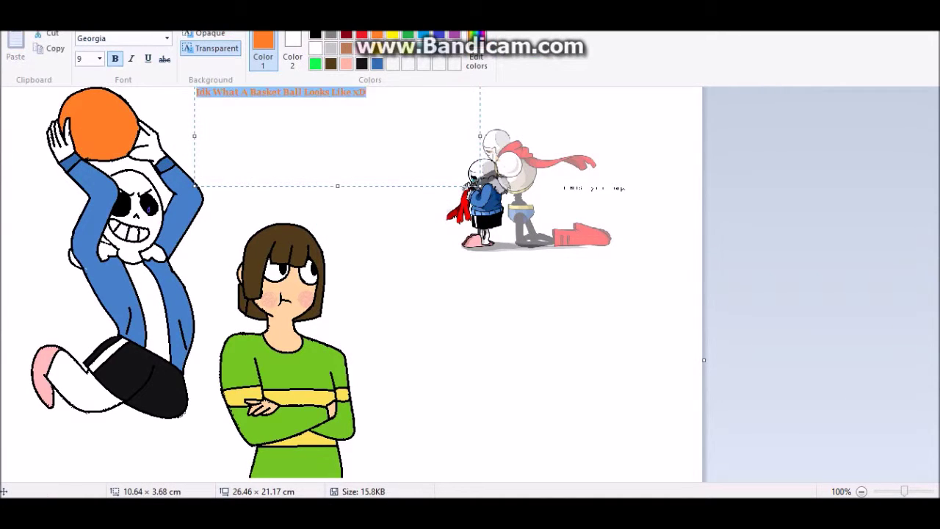
click(99, 58)
click(89, 219)
key(Delete)
- Write the comment "Ummm" in a new text box and erase it
click(360, 268)
drag(237, 184, 676, 290)
text(Ummm)
key(BackSpace)
key(BackSpace)
key(BackSpace)
key(BackSpace)
click(441, 331)
click(201, 58)
click(104, 171)
click(153, 311)
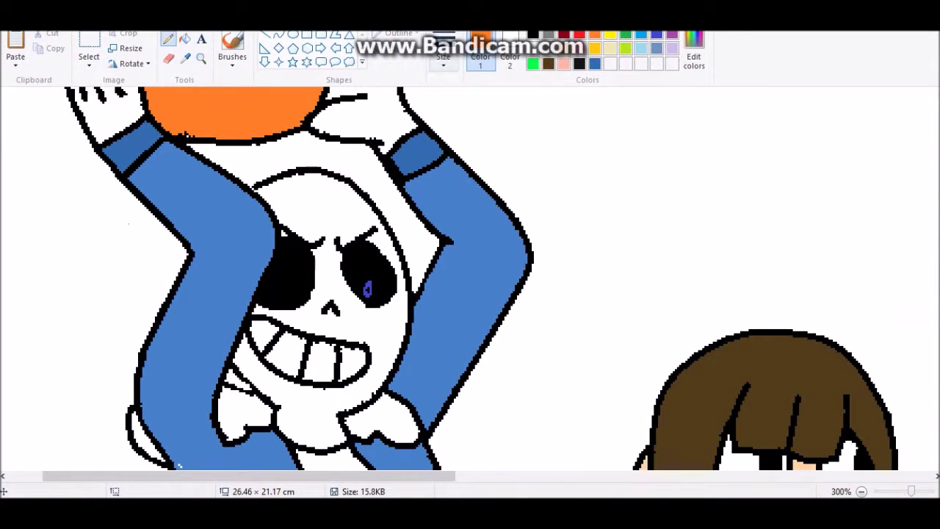
- Switch to the Music folder and play Nightcore - Get Out Alive
scroll(470, 279, down, 5)
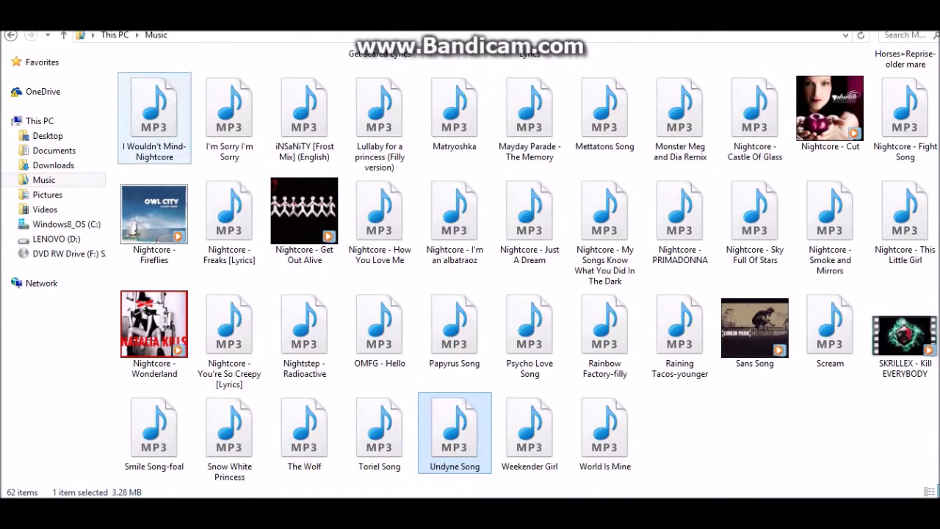
double_click(304, 220)
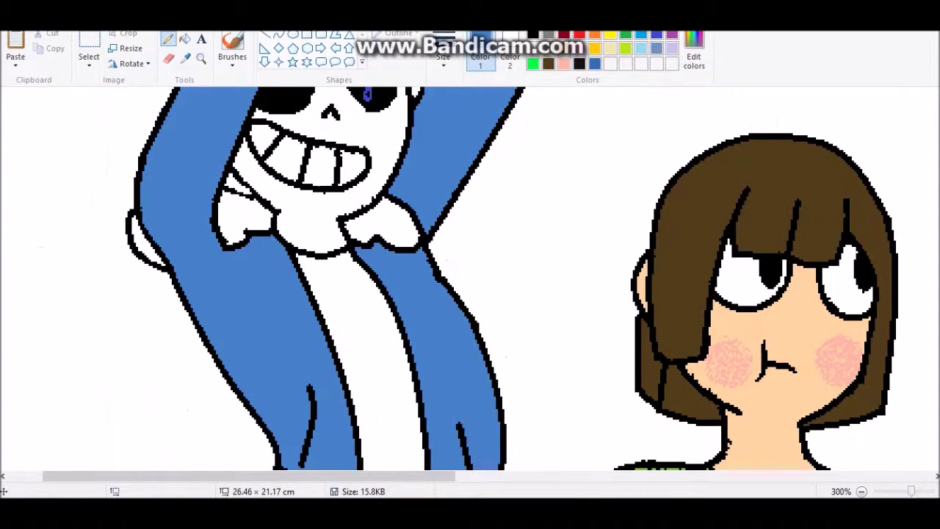
- Draw two vertical and two horizontal curved black seams crossing the orange ball
scroll(470, 279, up, 10)
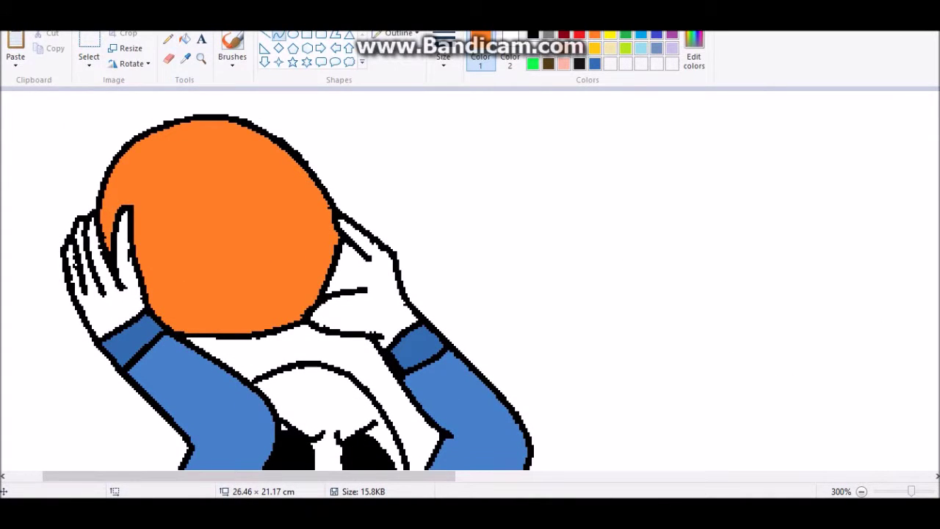
drag(193, 121, 202, 334)
drag(242, 126, 248, 334)
drag(134, 226, 338, 221)
drag(135, 248, 335, 248)
drag(235, 248, 236, 258)
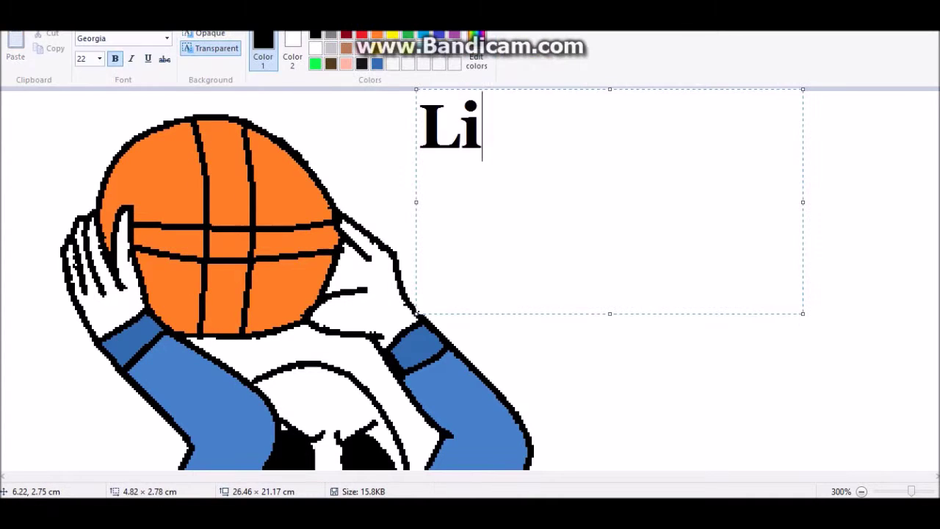
- Write the comment "Like That..?" beside the ball and erase it
text(ke That..?)
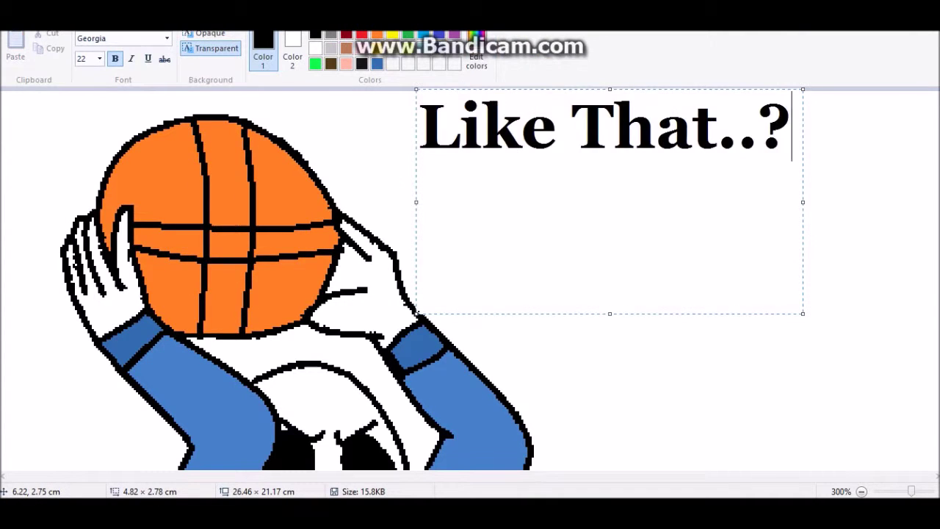
key(BackSpace)
key(BackSpace)
key(BackSpace)
key(BackSpace)
key(BackSpace)
key(BackSpace)
key(BackSpace)
key(BackSpace)
key(BackSpace)
key(BackSpace)
key(BackSpace)
- Write the comment "Errr" beside the ball, erase it and discard the text box
text(Errr)
key(BackSpace)
key(BackSpace)
key(BackSpace)
key(BackSpace)
text(O)
key(BackSpace)
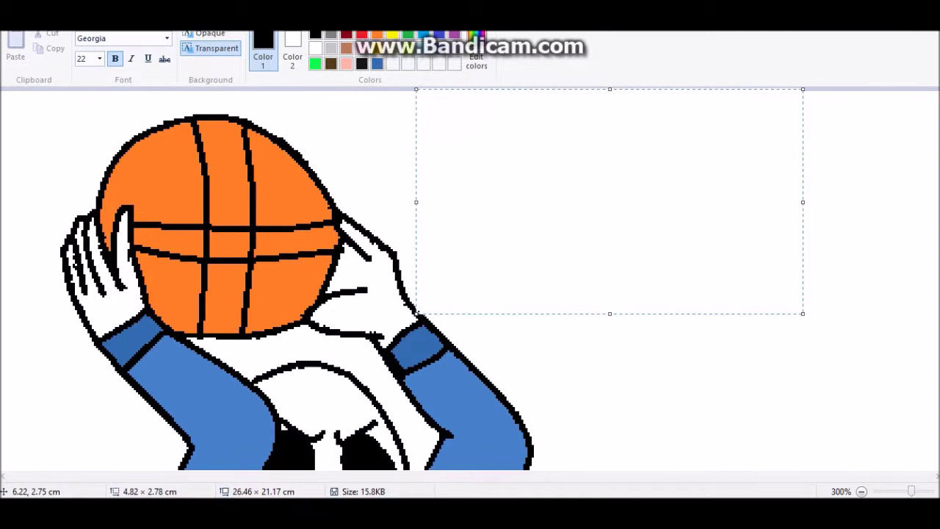
key(Escape)
- Undo the crossing vertical and horizontal seams on the ball
key(ctrl+z)
key(ctrl+z)
key(ctrl+z)
key(ctrl+z)
- Draw four near-vertical black seams across the orange ball, spaced from its left side toward the right
key(ctrl+y)
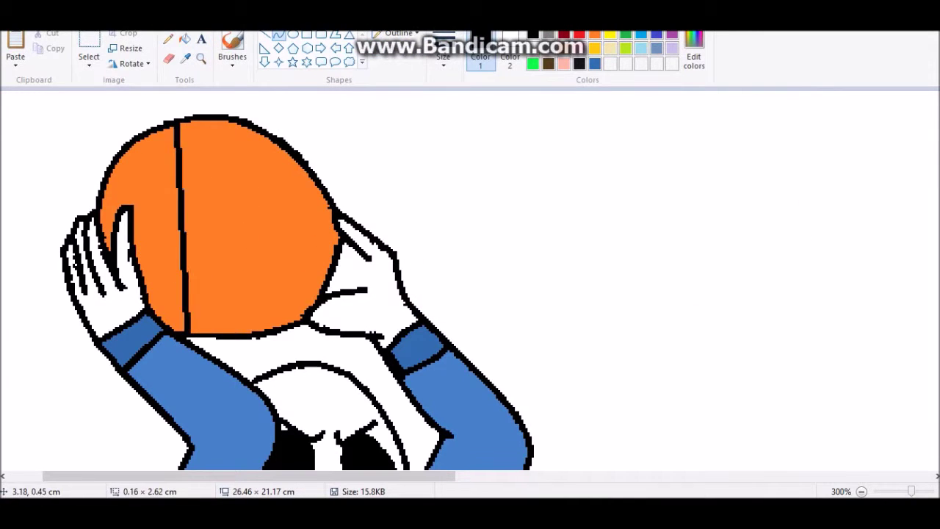
key(ctrl+y)
key(ctrl+y)
key(ctrl+y)
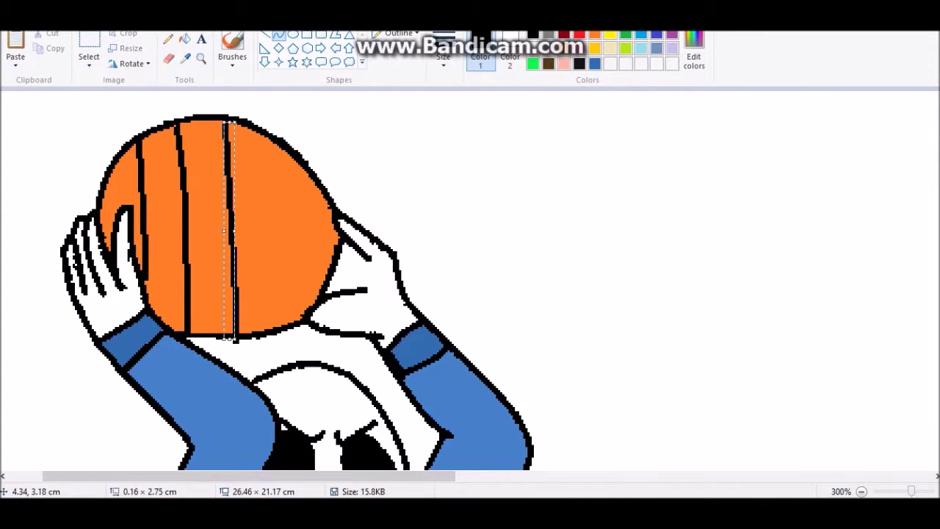
key(ctrl+y)
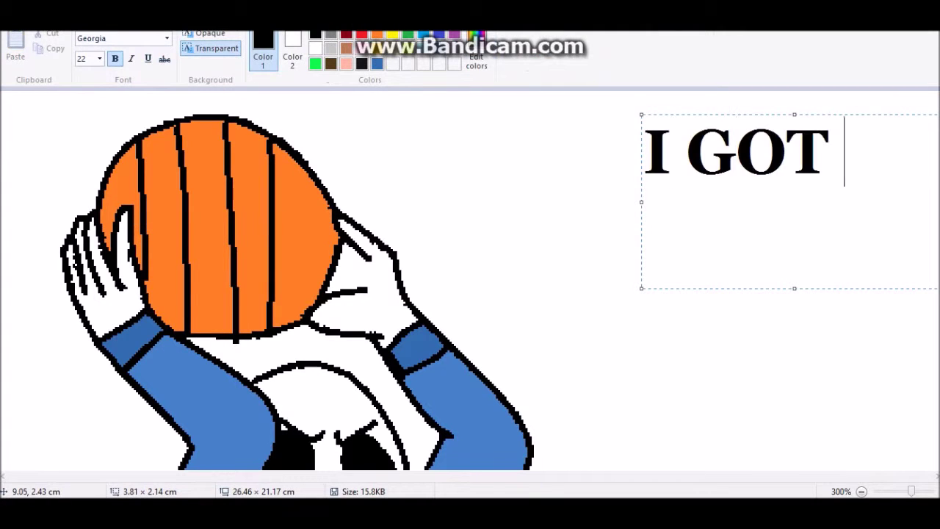
- Discard the "I GOT" comment and complete the ball with a fifth vertical seam and one horizontal seam across its middle
key(ctrl+z)
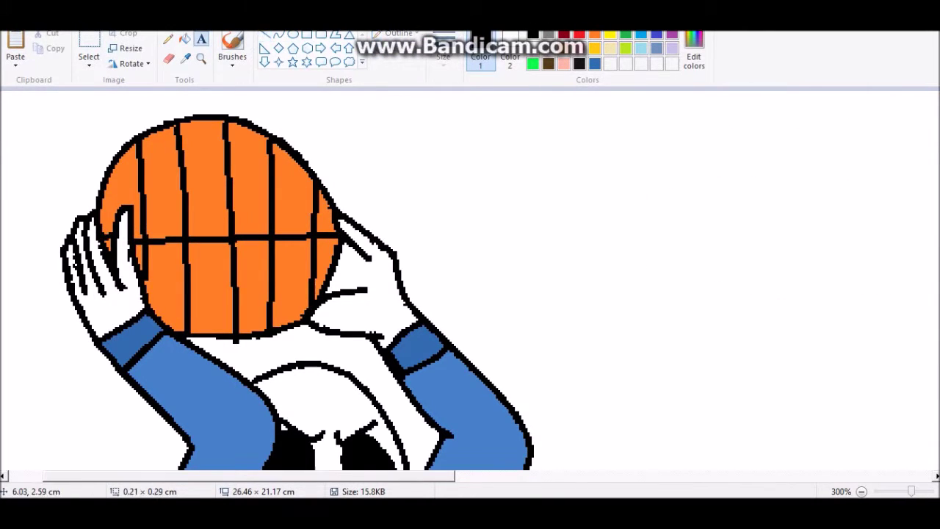
key(ctrl+y)
key(ctrl+z)
key(ctrl+Page_Down)
key(ctrl+Page_Down)
key(ctrl+Page_Down)
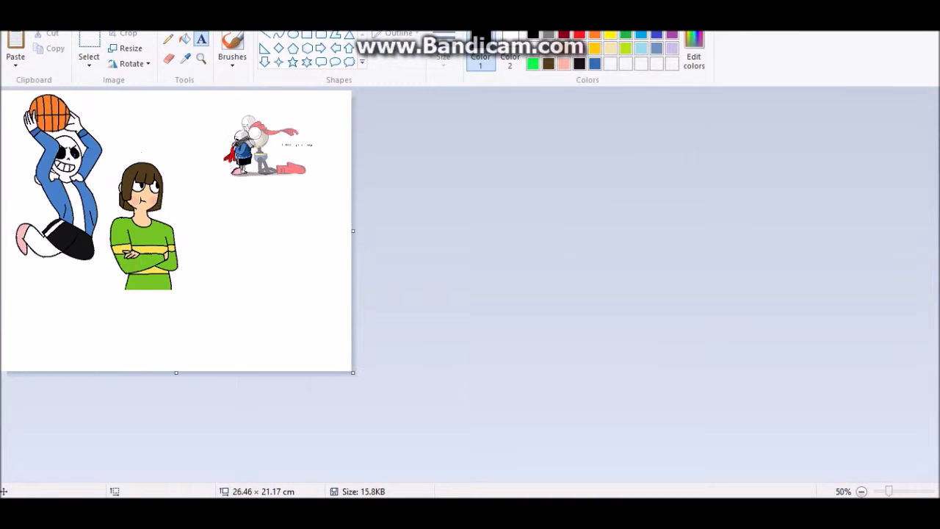
- Draw a curved black outline for Sans's second leg beneath the black shorts
key(ctrl+Page_Up)
key(ctrl+Page_Up)
key(ctrl+Page_Up)
click(169, 59)
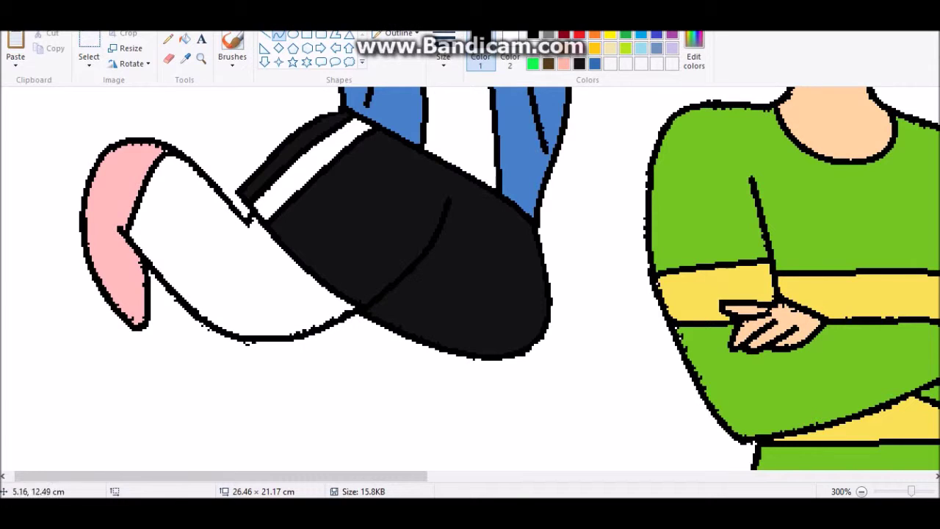
key(ctrl+z)
drag(375, 347, 378, 379)
- Crop the canvas to about 17.04 × 15.03 cm around Sans and Chara, cutting off the pasted reference picture
key(ctrl+Page_Down)
key(ctrl+Page_Down)
key(ctrl+shift+x)
drag(272, 190, 227, 190)
- Add the caption "*Geetttt Dunnnkkeed Onnn!" in Comic Sans MS on one line above Chara, beside the ball
click(201, 38)
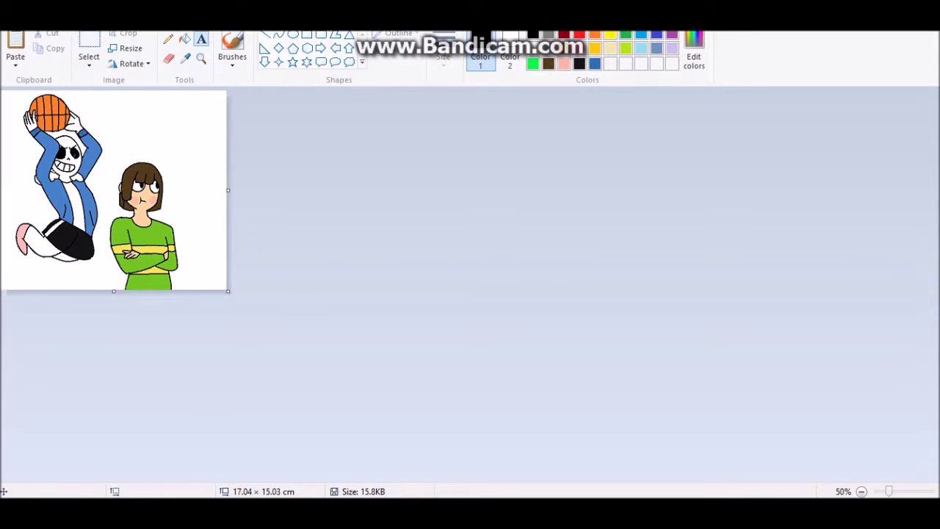
drag(109, 89, 229, 133)
click(122, 38)
click(111, 237)
text(*Geettttt Dunnnkkeed)
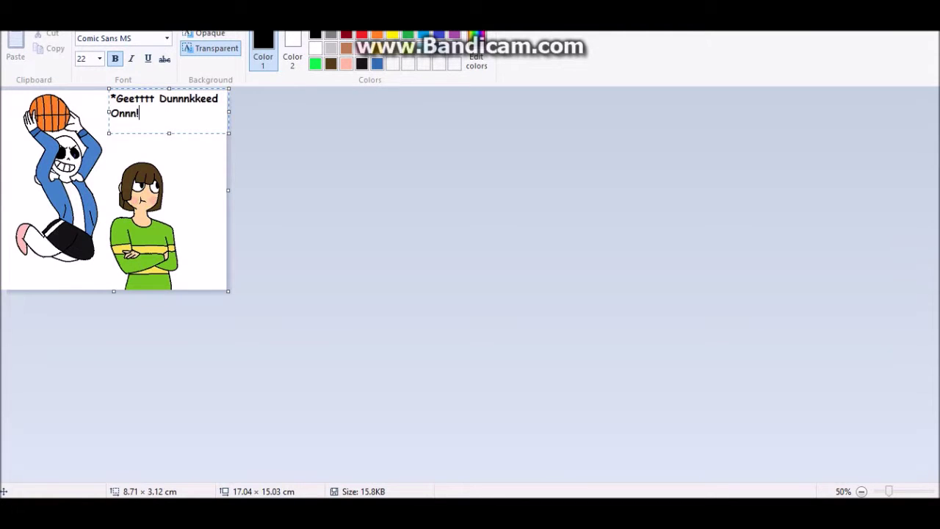
drag(109, 111, 77, 109)
click(152, 170)
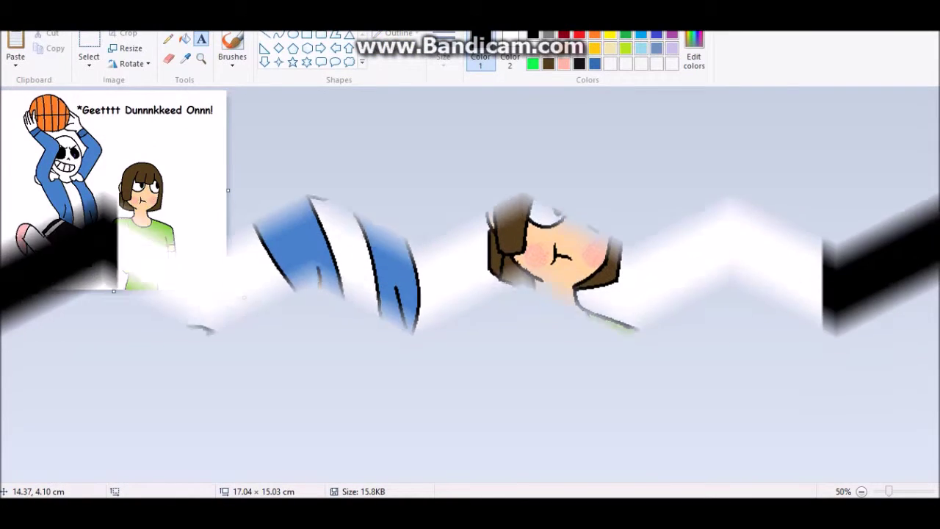